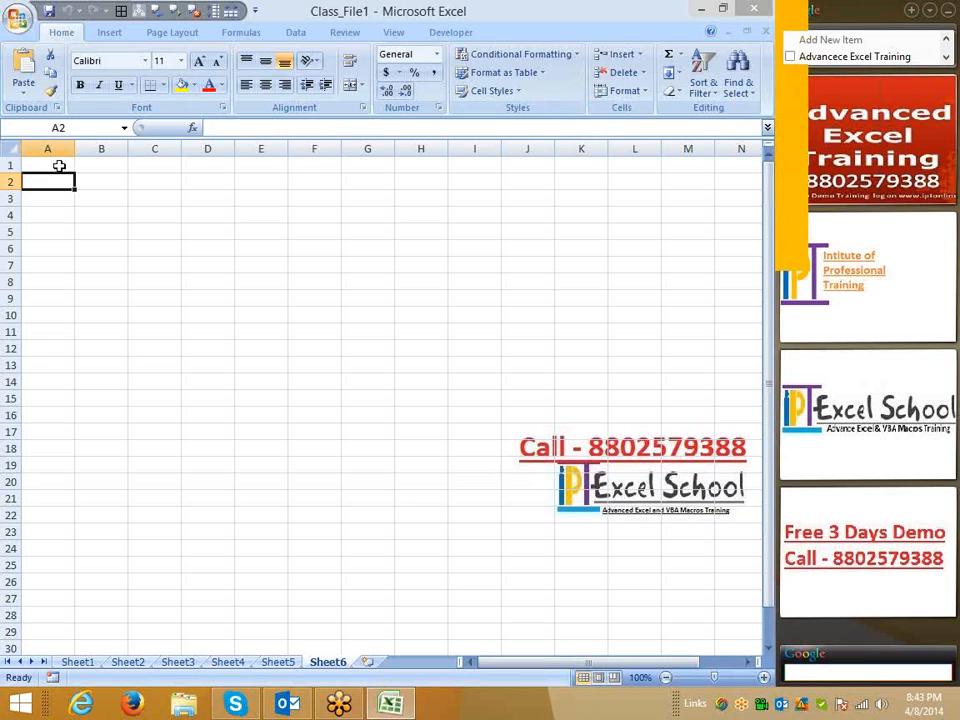
Enter the row labels Month in A1 and Sales in A2
{"action": "left_click", "coordinate": [59, 166]}
{"action": "type", "text": "Month"}
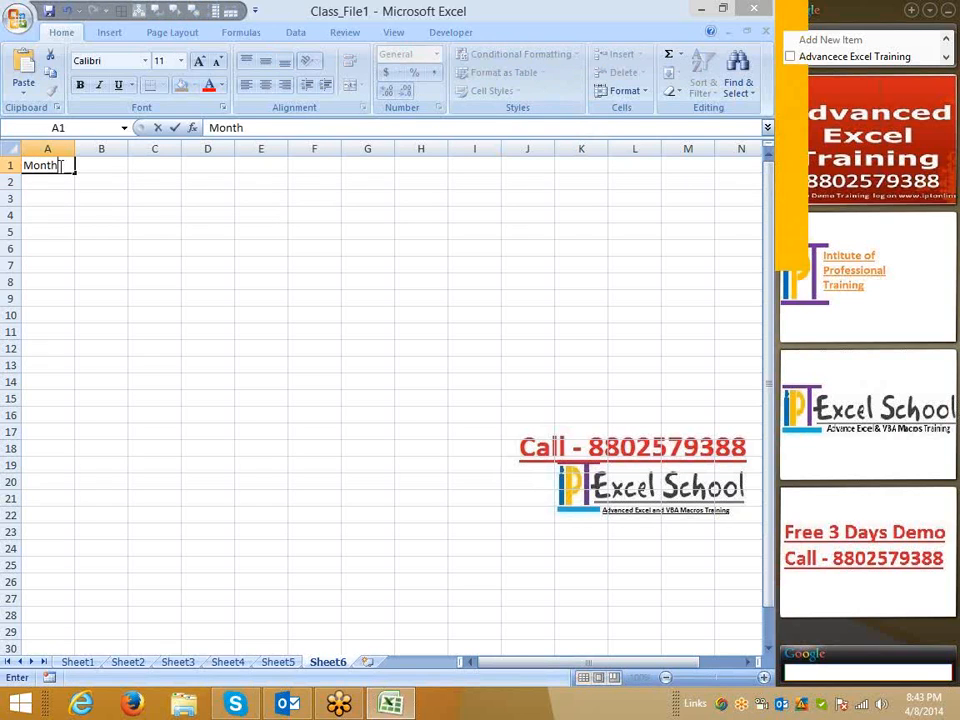
{"action": "key", "text": "Return"}
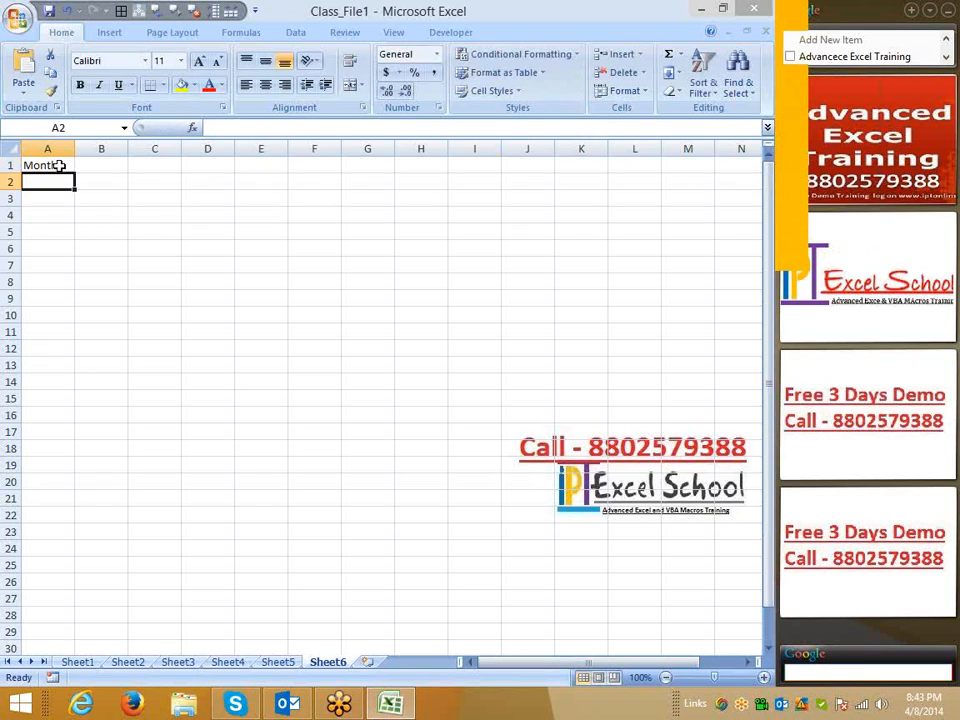
{"action": "type", "text": "SAles"}
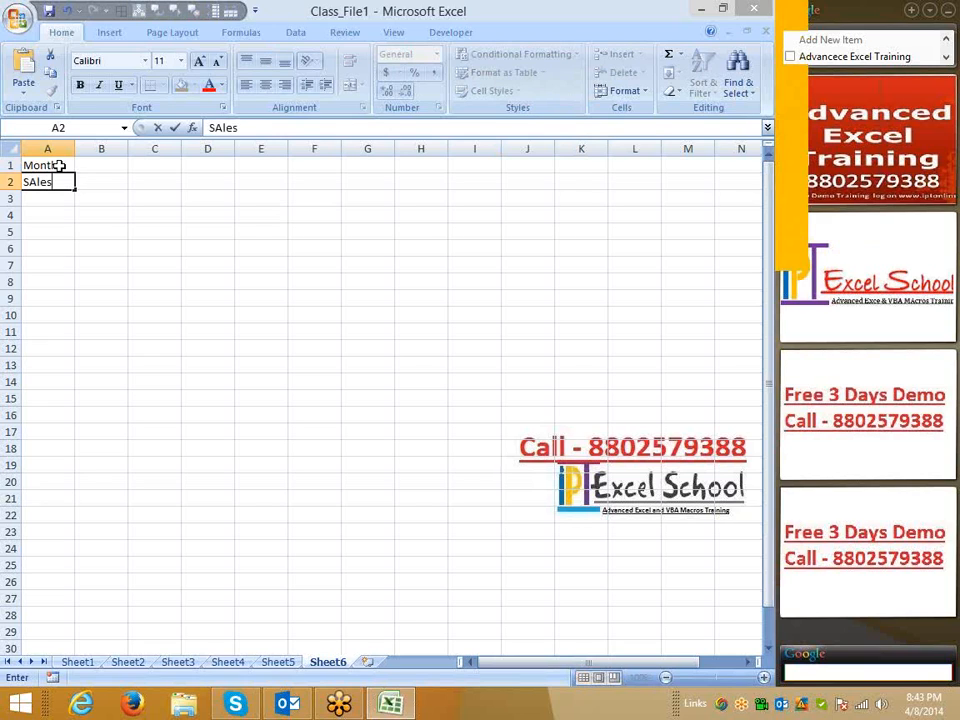
{"action": "key", "text": "Return"}
Enter Jan in B1 and fill the month series across row 1 to Aug in I1
{"action": "left_click", "coordinate": [59, 166]}
{"action": "key", "text": "Right"}
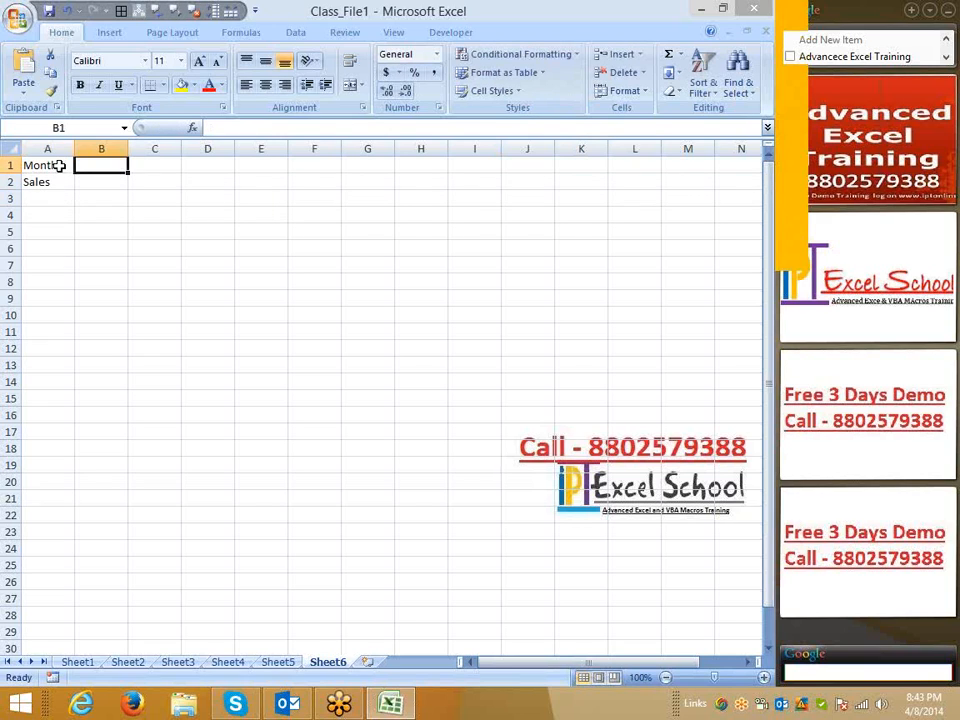
{"action": "type", "text": "Ja"}
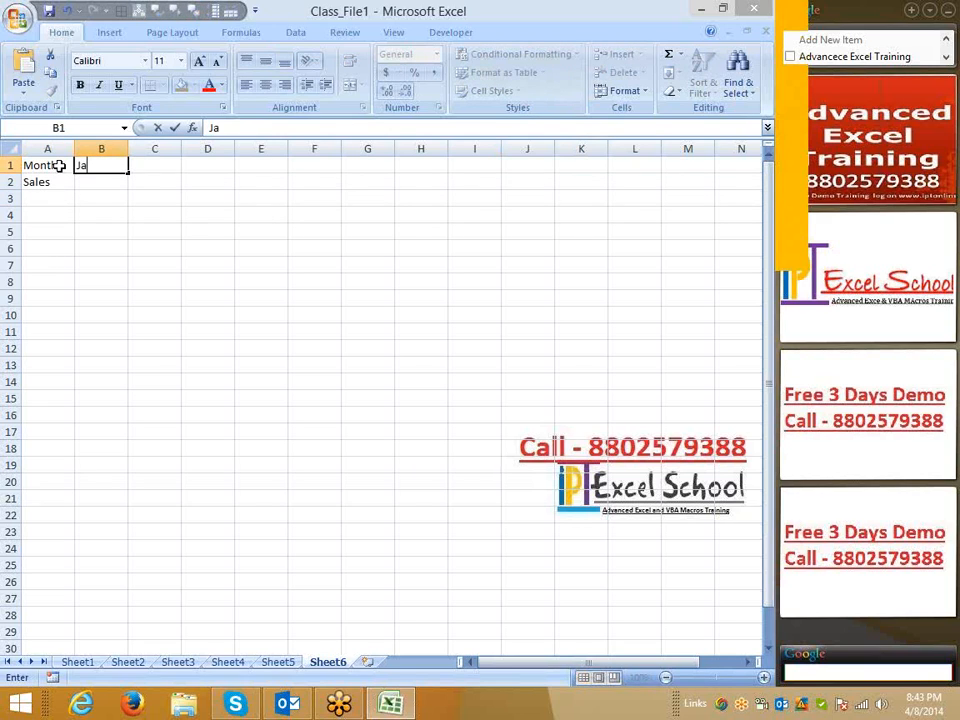
{"action": "type", "text": "n"}
{"action": "key", "text": "Return"}
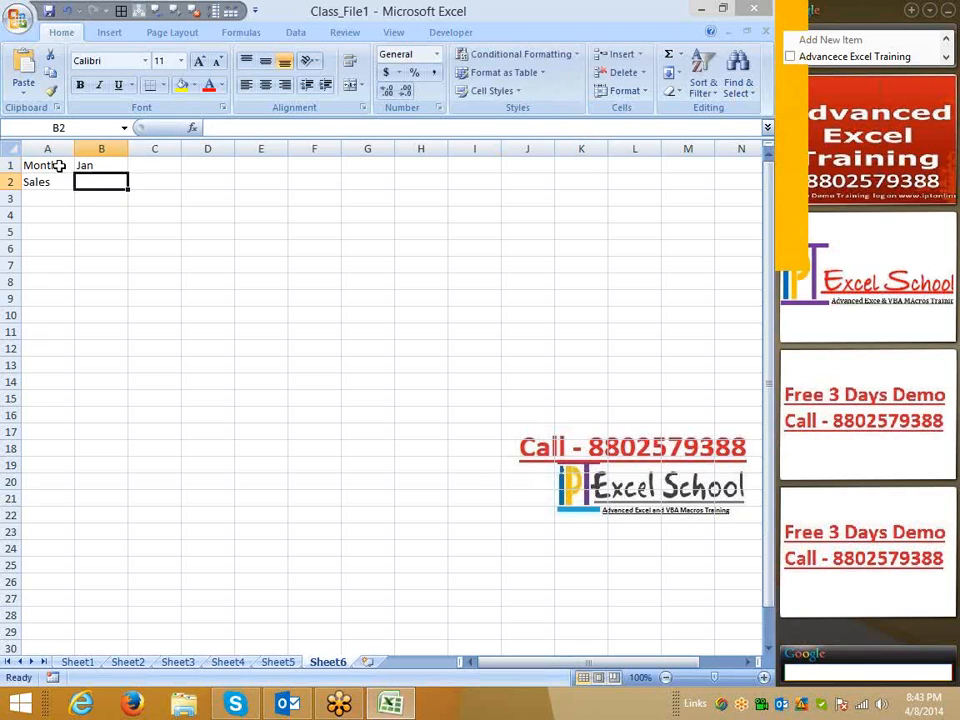
{"action": "left_click", "coordinate": [113, 166]}
{"action": "left_click_drag", "start_coordinate": [127, 170], "coordinate": [467, 195]}
Enter a RANDBETWEEN formula with bounds 10 and 90 in B2 for the January sales
{"action": "left_click", "coordinate": [101, 184]}
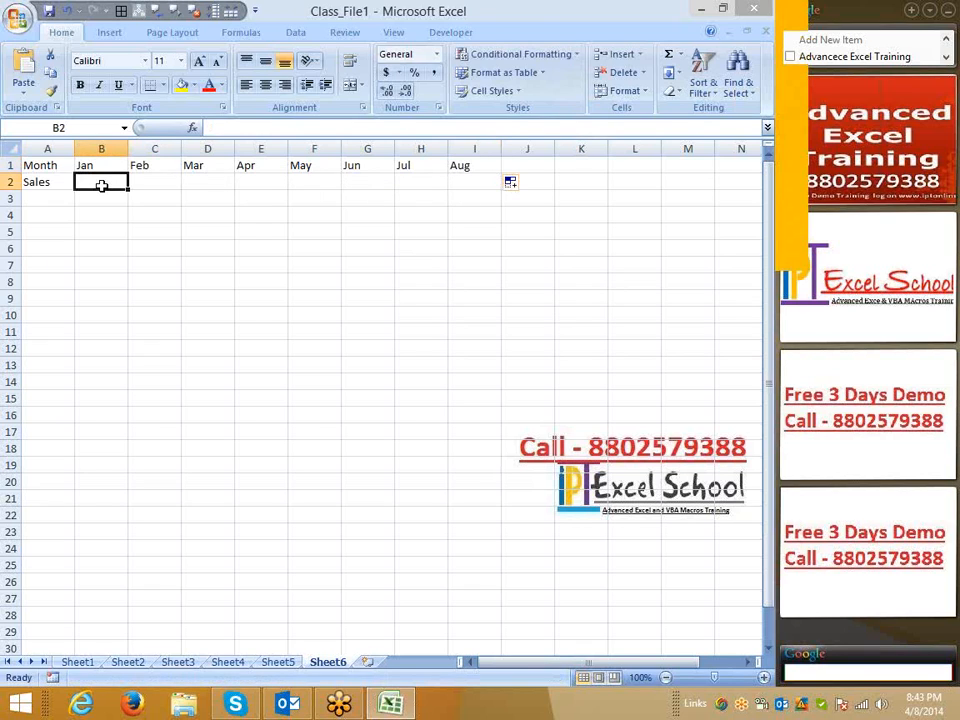
{"action": "type", "text": "=ra"}
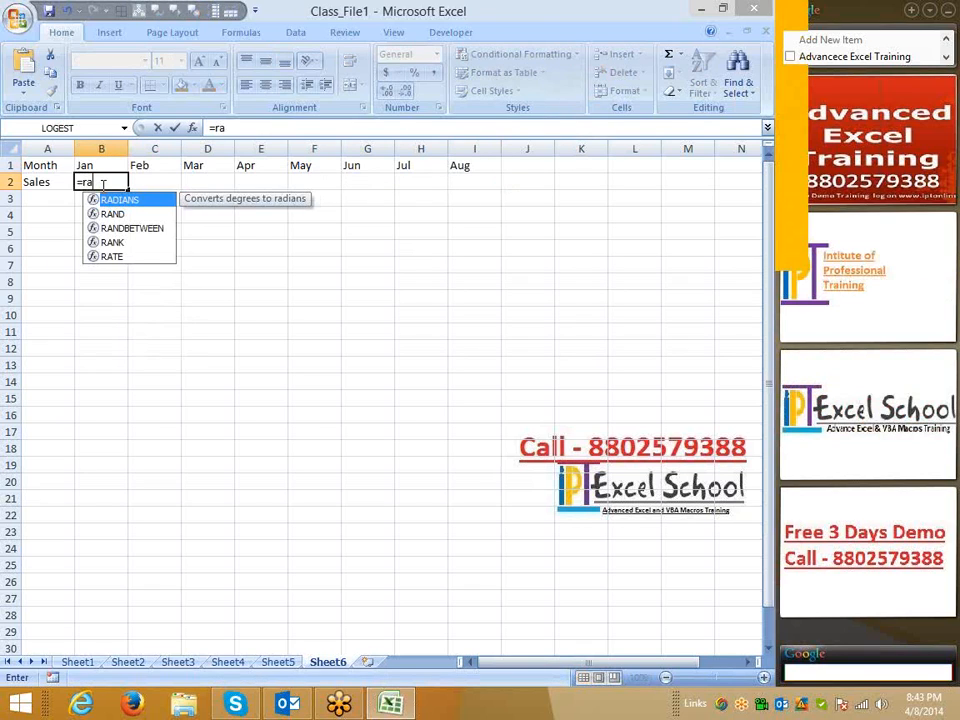
{"action": "key", "text": "Down"}
{"action": "key", "text": "Down"}
{"action": "key", "text": "Tab"}
{"action": "type", "text": "10"}
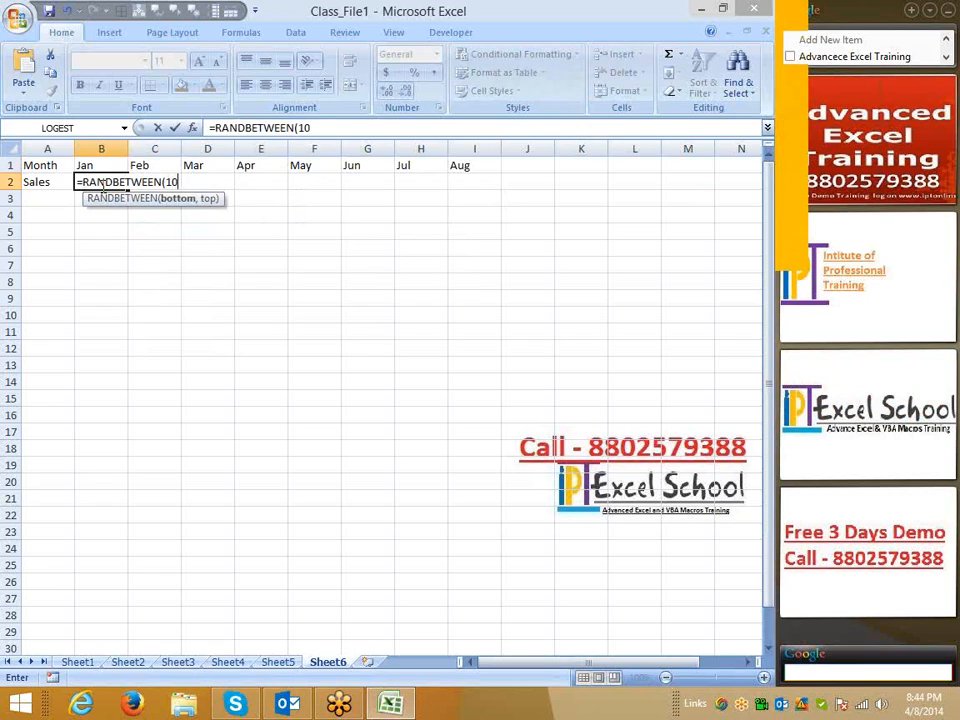
{"action": "type", "text": ",90"}
{"action": "key", "text": "Return"}
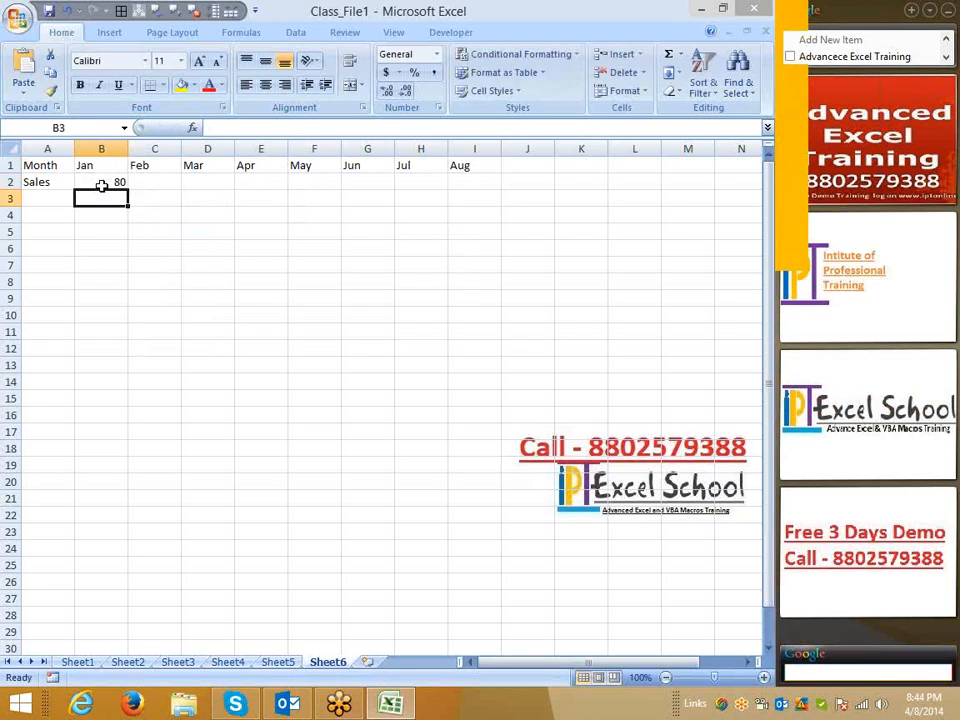
Fill the RANDBETWEEN formula from B2 across the Sales row to I2
{"action": "left_click", "coordinate": [101, 184]}
{"action": "key", "text": "Up"}
{"action": "key", "text": "ctrl+Right"}
{"action": "key", "text": "Down"}
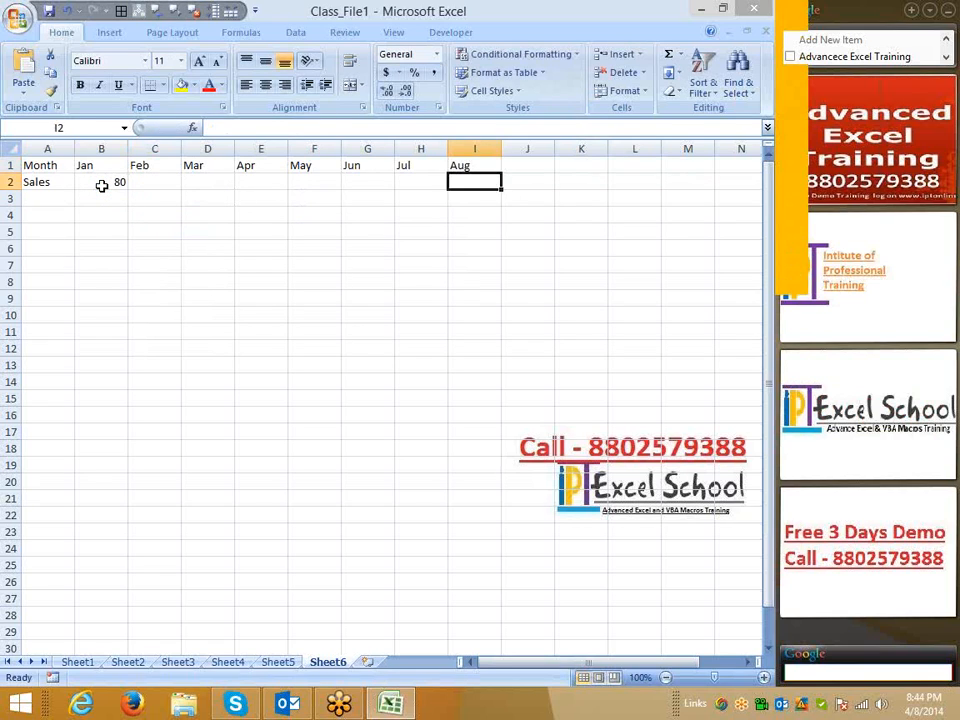
{"action": "key", "text": "ctrl+shift+Left"}
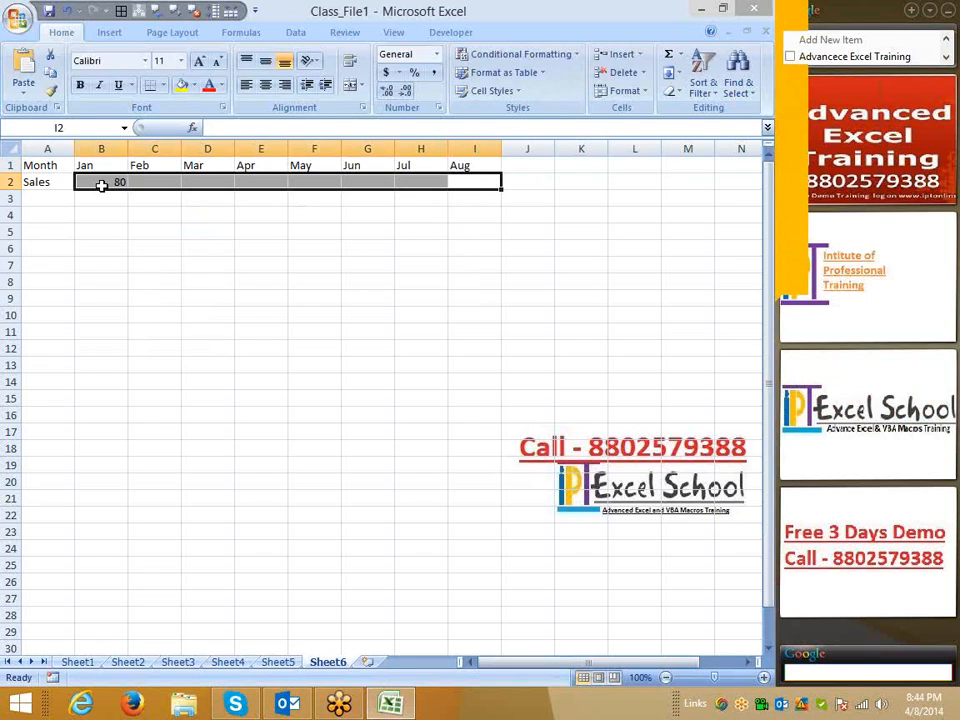
{"action": "key", "text": "ctrl+r"}
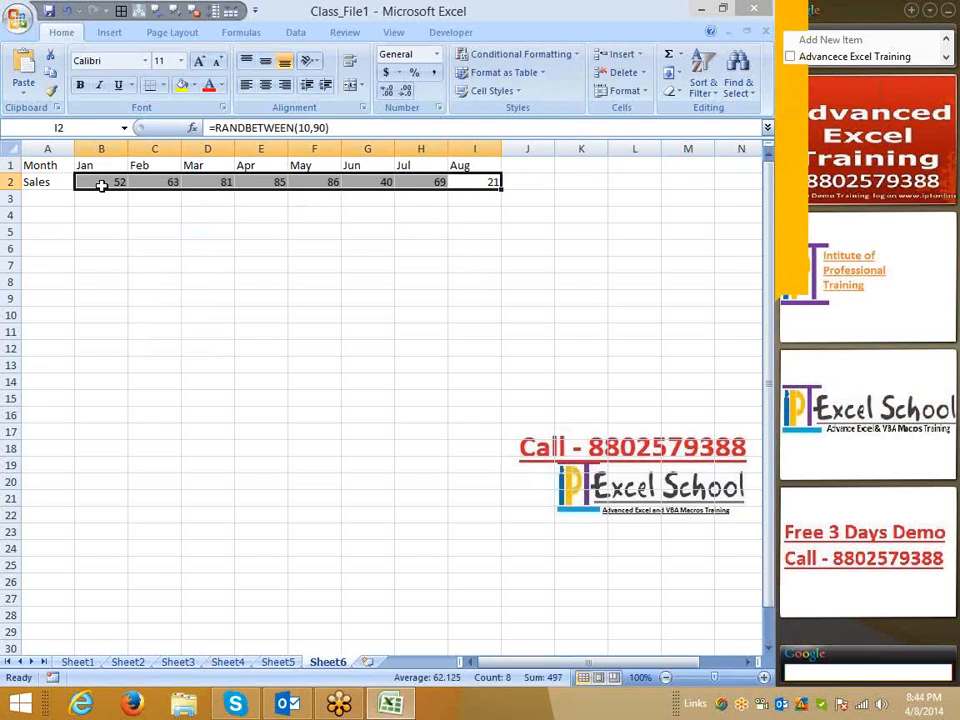
Convert the random-number formulas in B2:I2 to fixed values by copying and pasting them in place as values
{"action": "key", "text": "ctrl+c"}
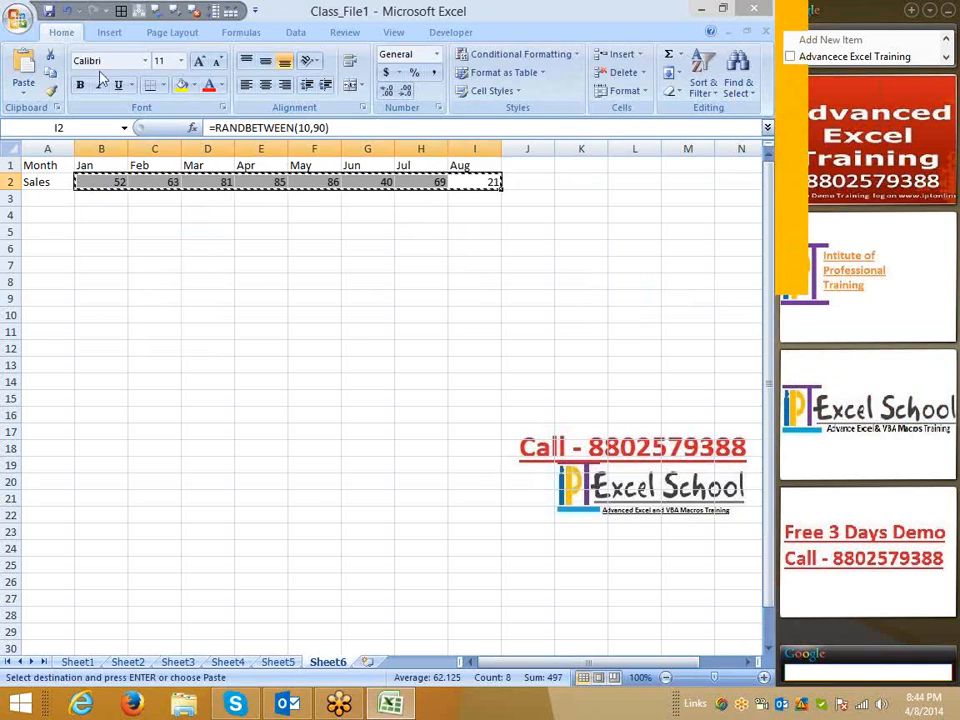
{"action": "left_click", "coordinate": [122, 32]}
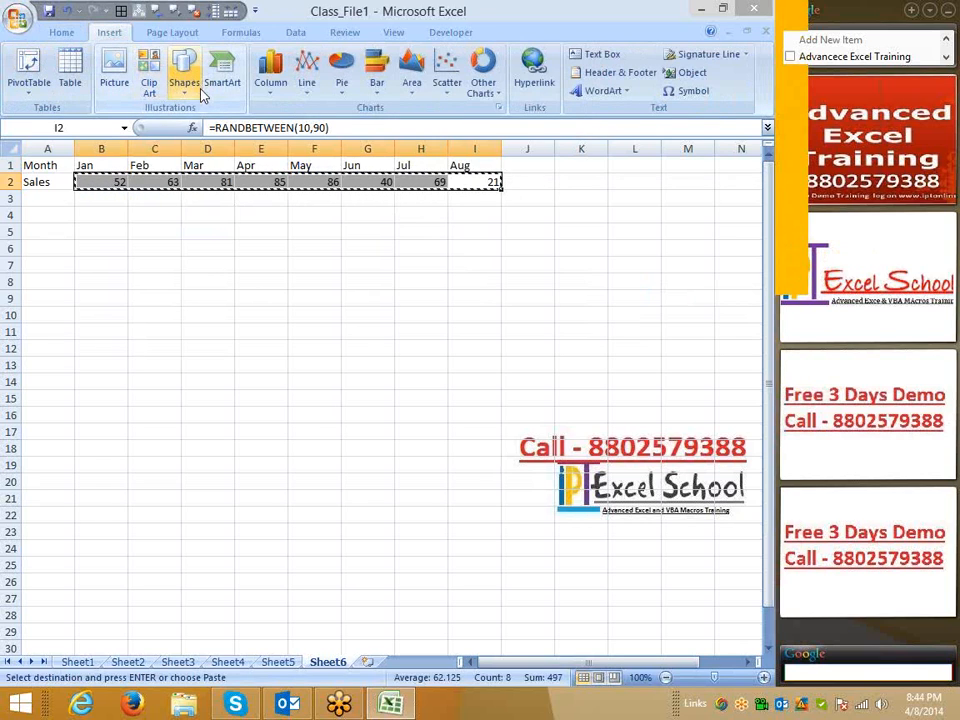
{"action": "left_click", "coordinate": [61, 32]}
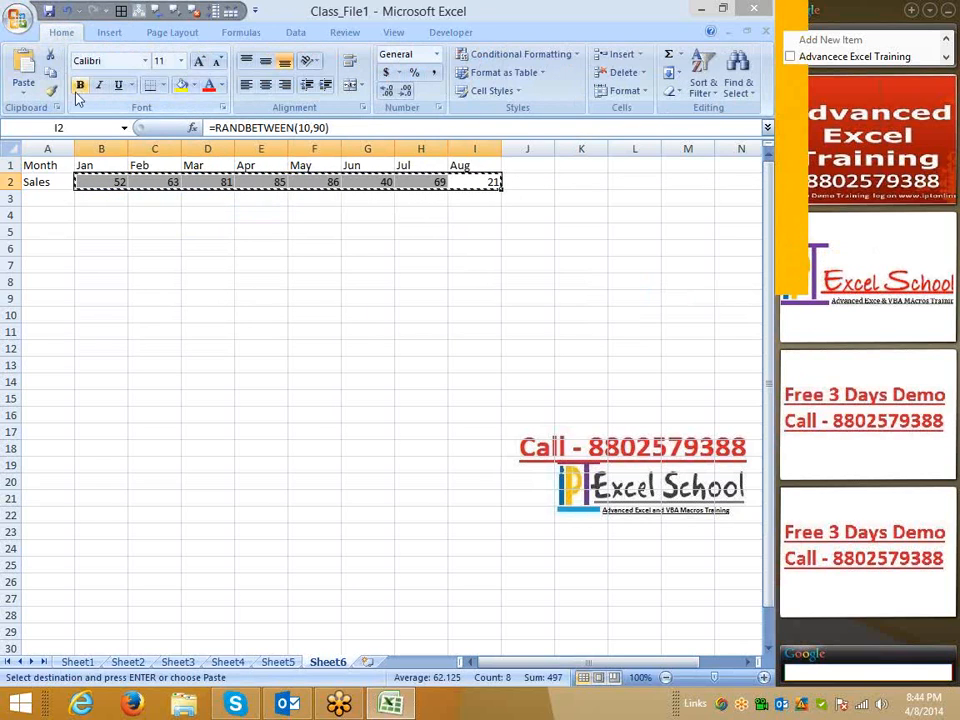
{"action": "left_click", "coordinate": [23, 90]}
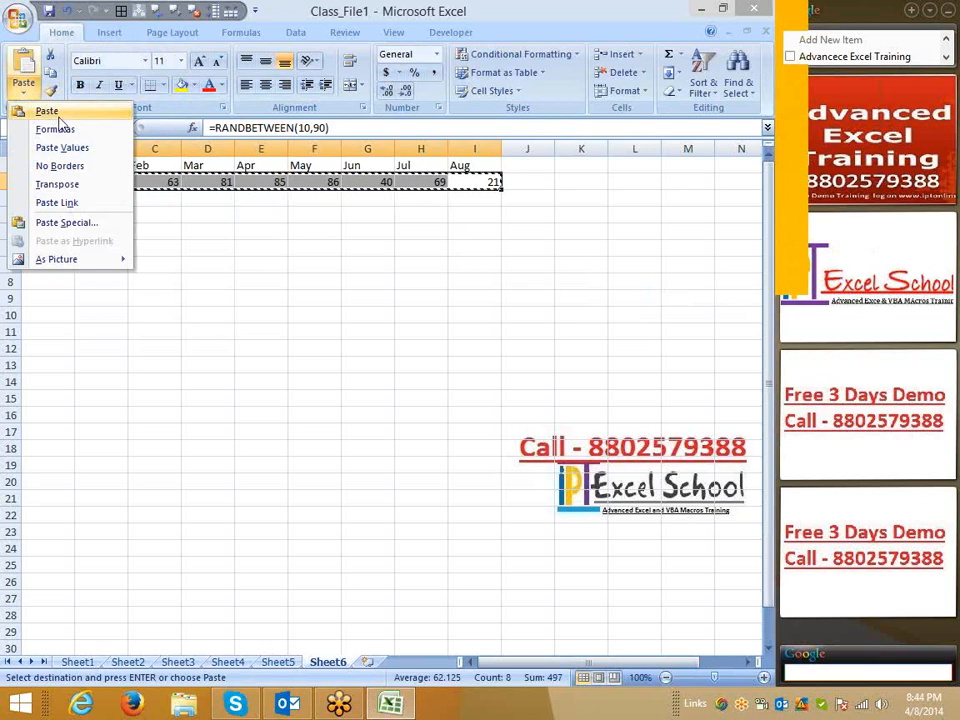
{"action": "left_click", "coordinate": [83, 148]}
{"action": "left_click", "coordinate": [193, 211]}
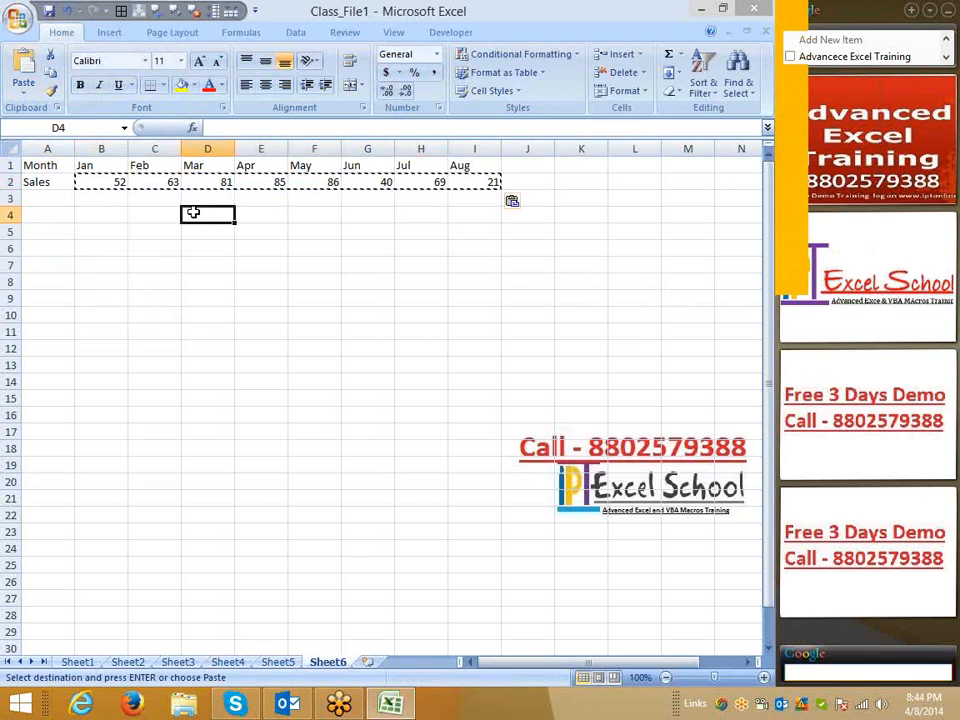
{"action": "key", "text": "Escape"}
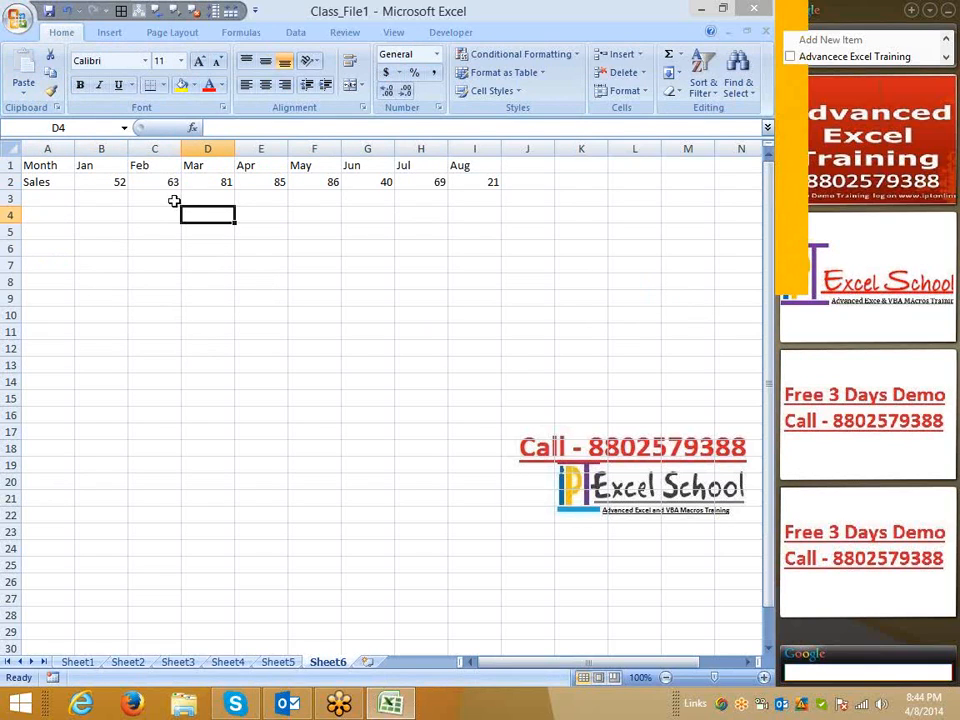
Enter the sales figures 8235464 for Jan, 9323541 for Feb and 93318354 for Mar in B2:D2
{"action": "left_click_drag", "start_coordinate": [36, 166], "coordinate": [459, 179]}
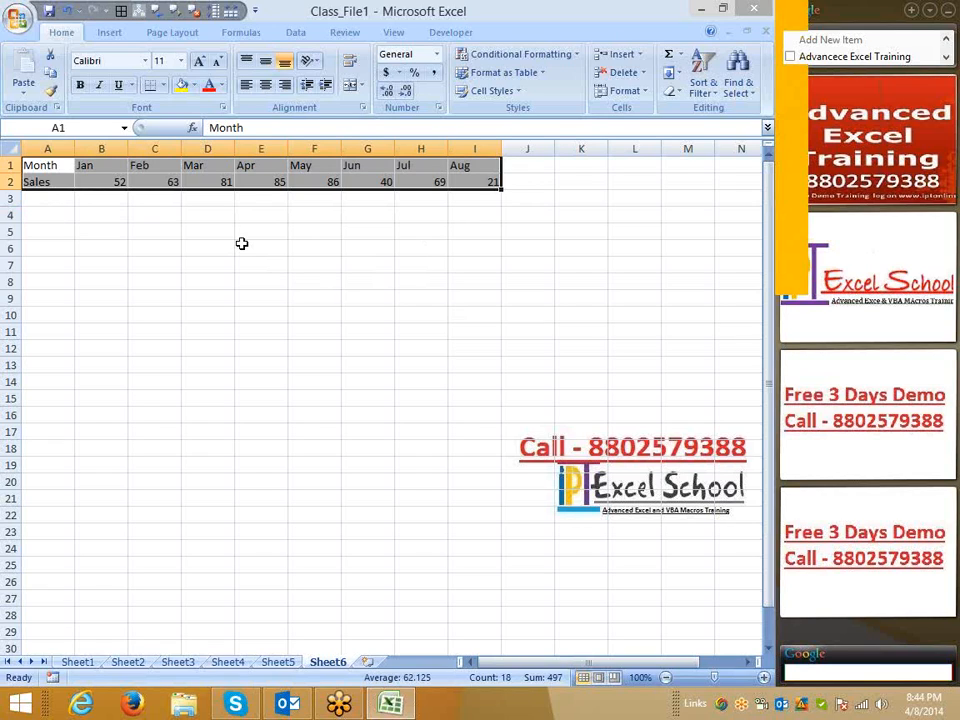
{"action": "left_click", "coordinate": [101, 178]}
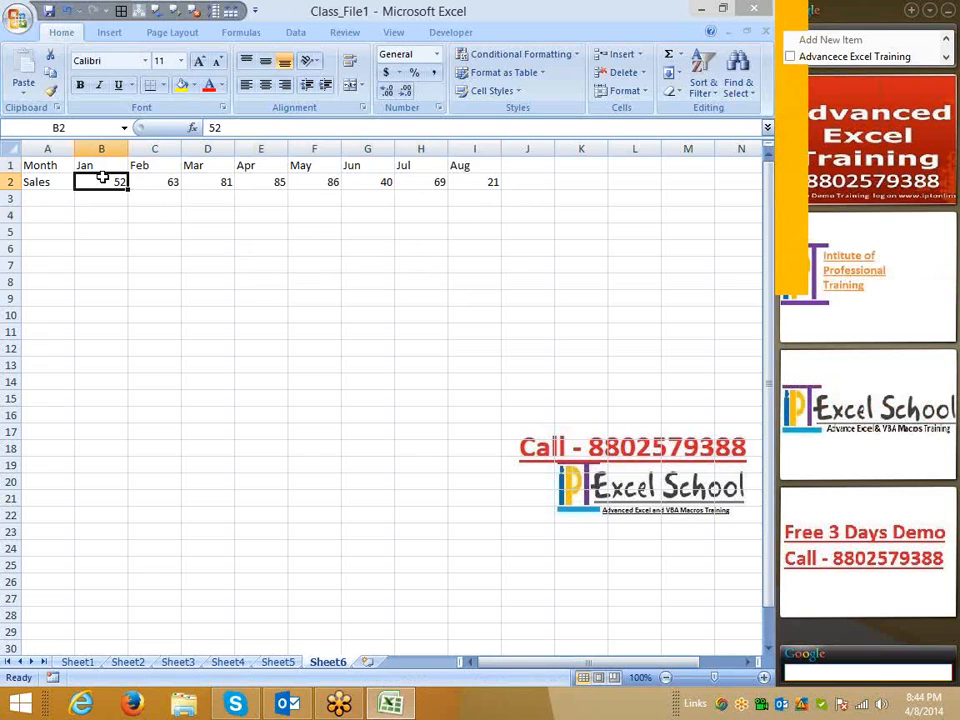
{"action": "type", "text": "82354"}
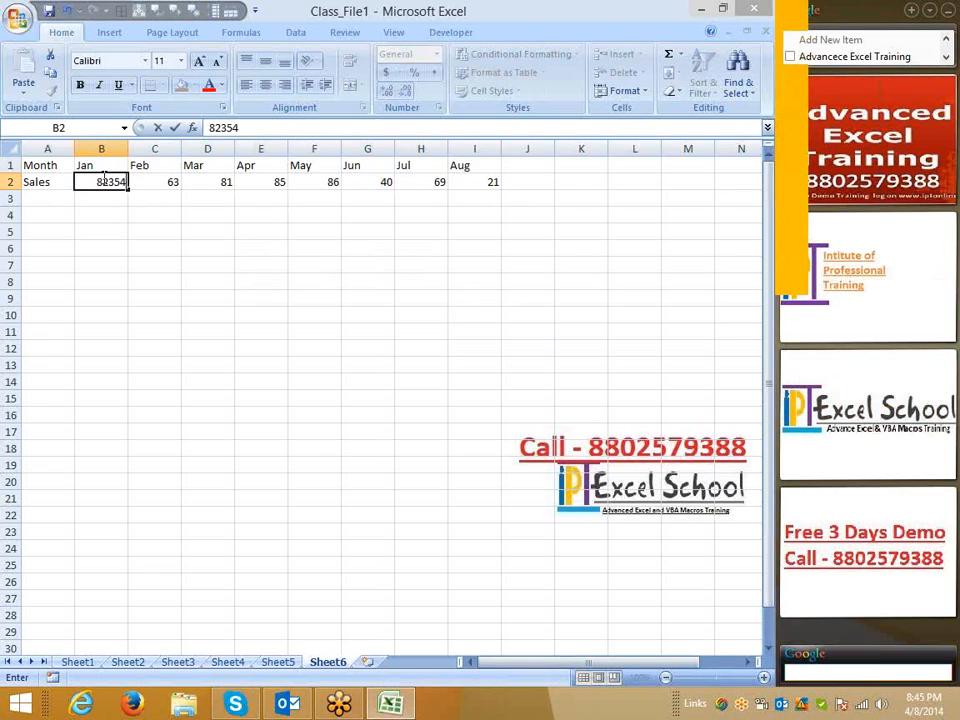
{"action": "type", "text": "64"}
{"action": "key", "text": "Tab"}
{"action": "type", "text": "9"}
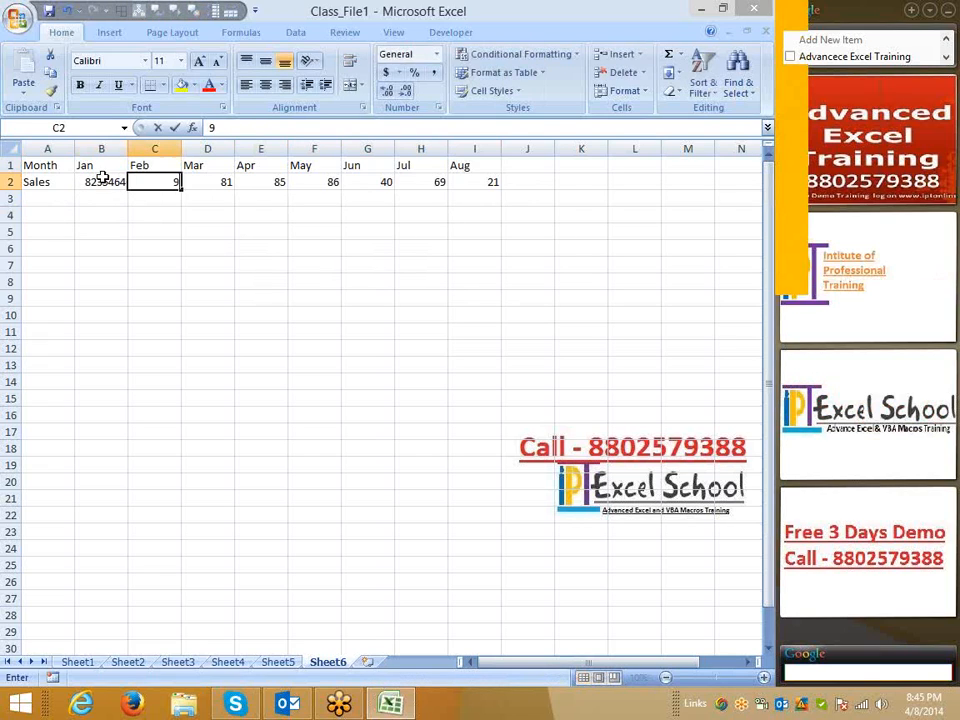
{"action": "type", "text": "323541"}
{"action": "key", "text": "Tab"}
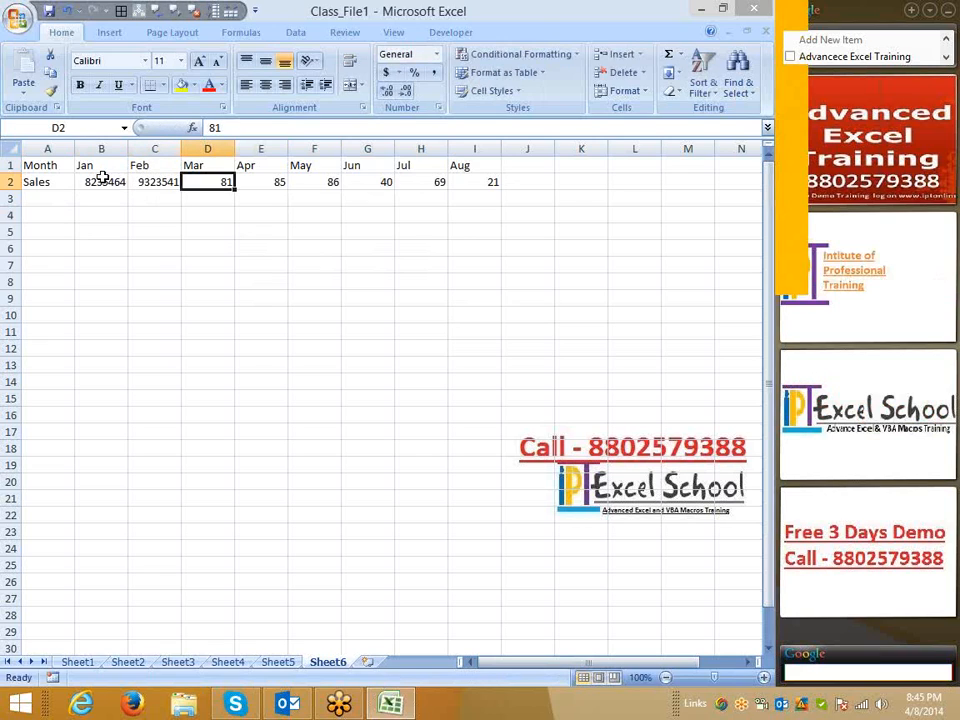
{"action": "type", "text": "93318"}
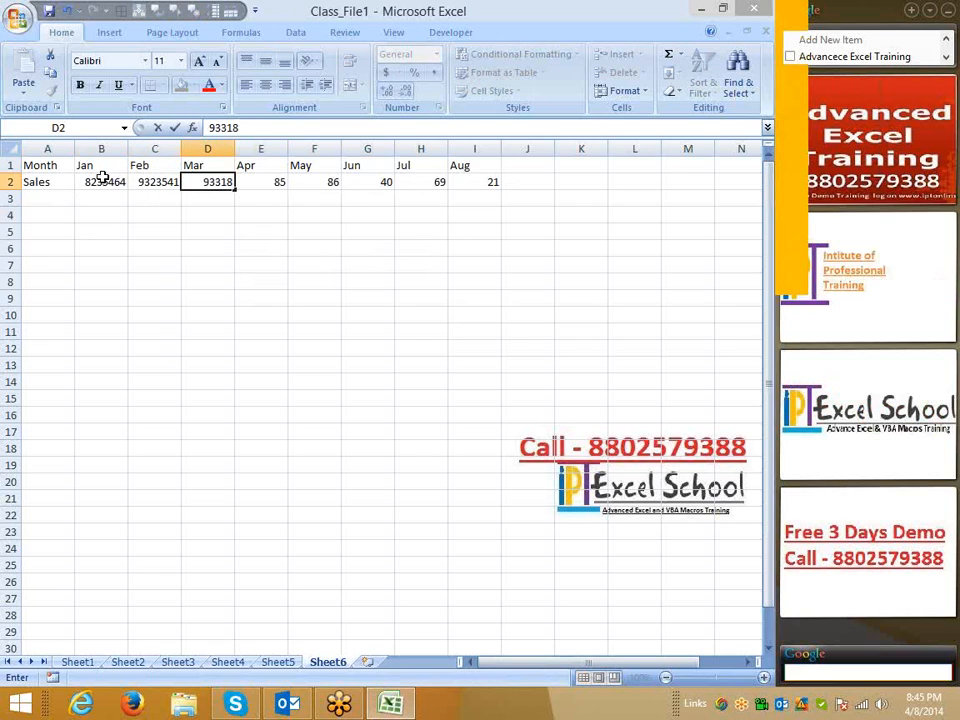
{"action": "type", "text": "354"}
{"action": "key", "text": "Tab"}
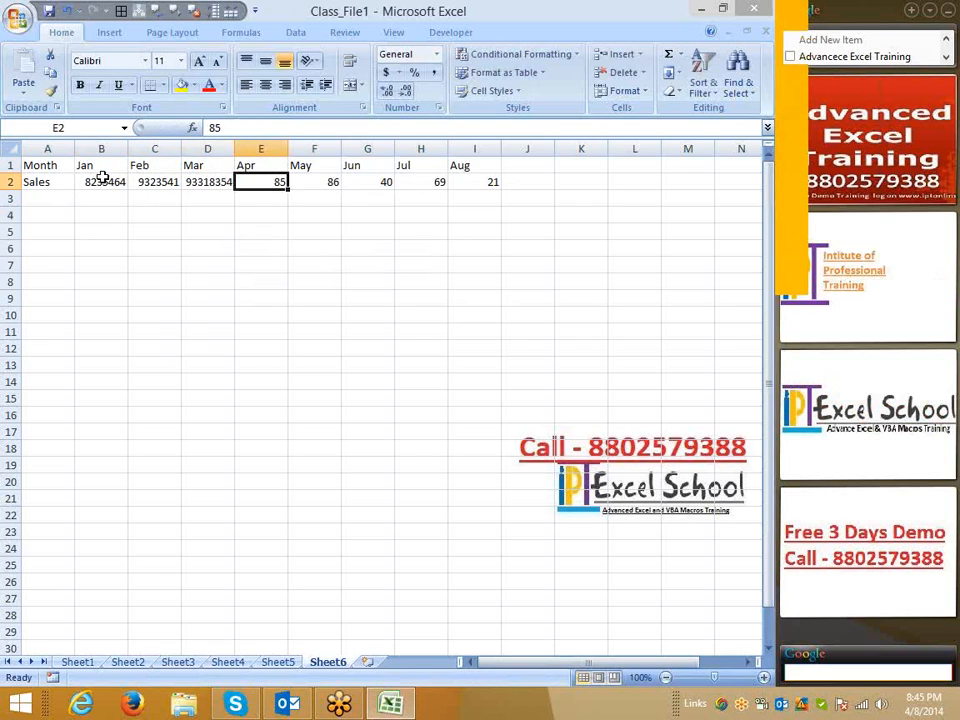
Enter the sales figures 39531345 for Apr, 93235741 for May and 3945879 for Jun in E2:G2
{"action": "type", "text": "3953134"}
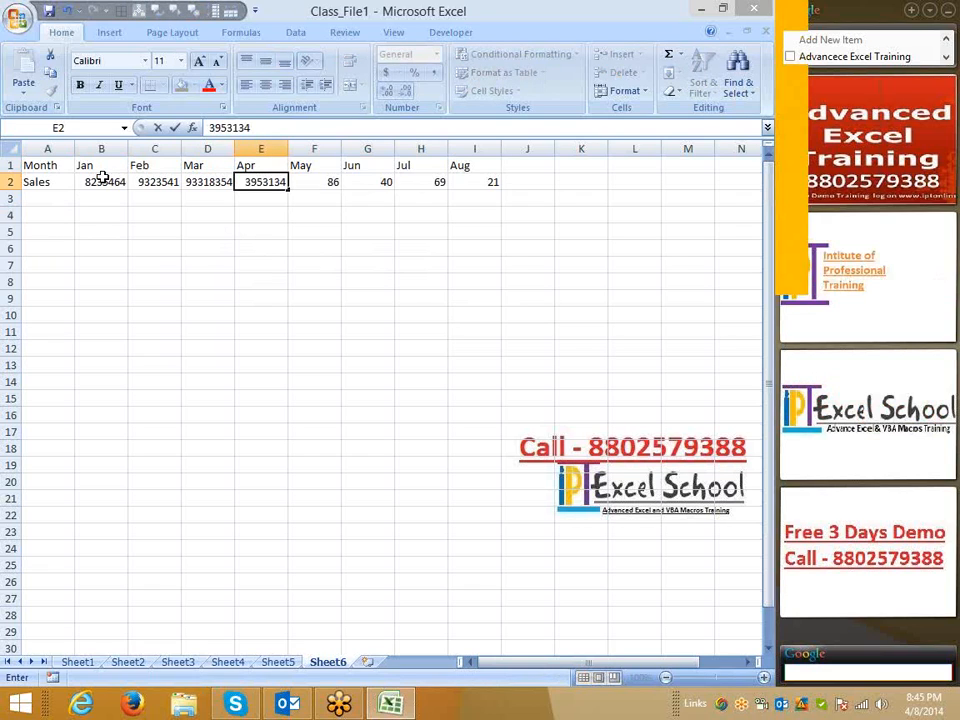
{"action": "type", "text": "5"}
{"action": "key", "text": "Tab"}
{"action": "type", "text": "93235"}
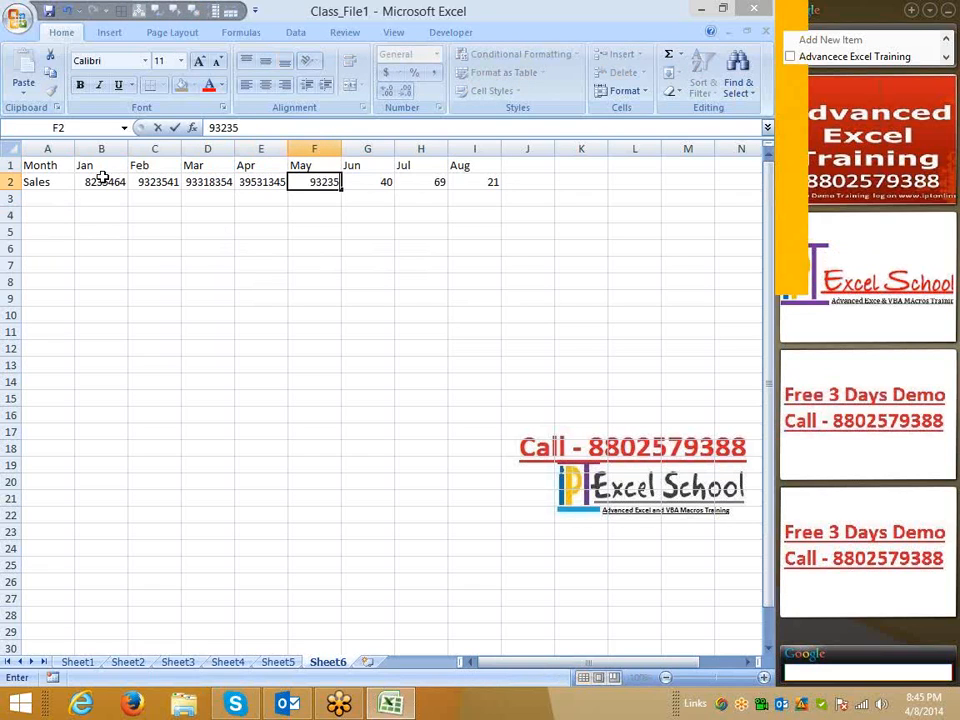
{"action": "type", "text": "741"}
{"action": "key", "text": "Tab"}
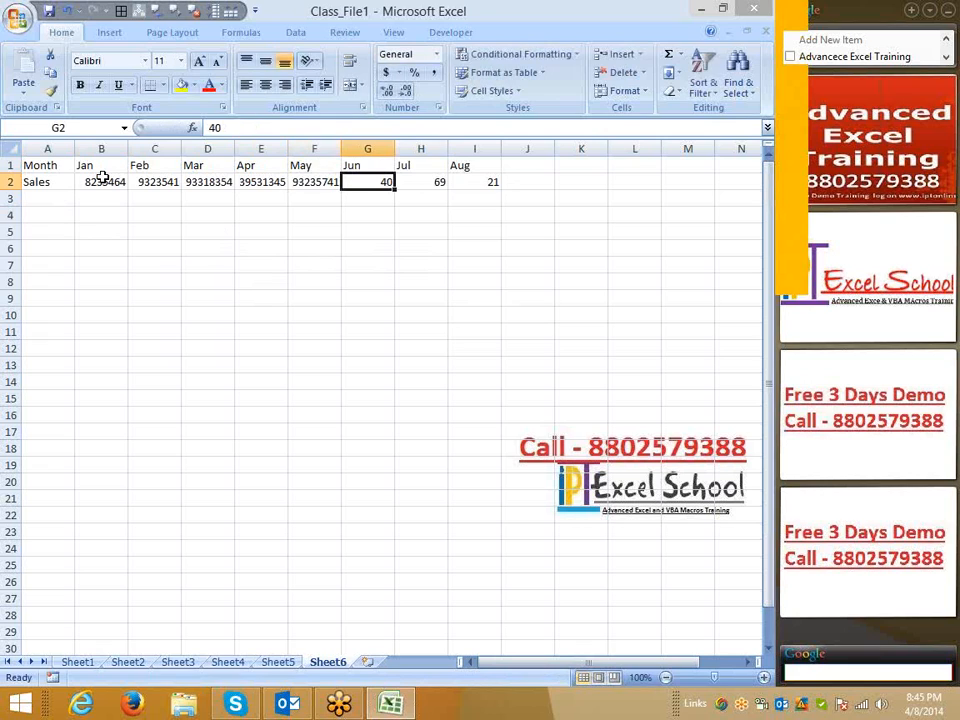
{"action": "type", "text": "394587"}
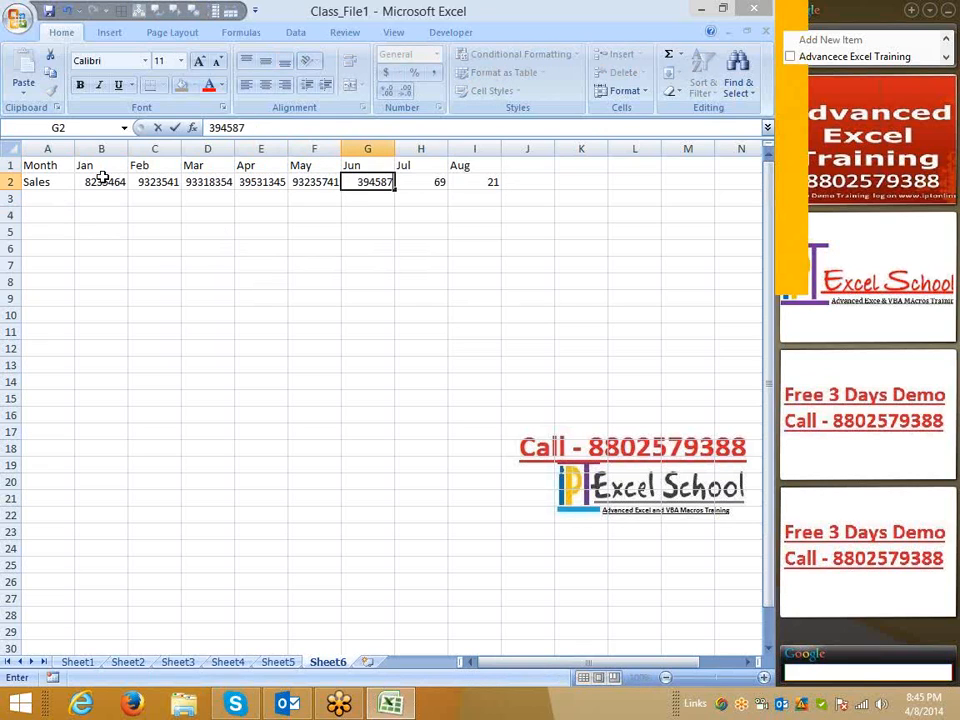
{"action": "type", "text": "9"}
{"action": "key", "text": "Tab"}
Enter the sales figures 3654156 for Jul and 94646735 for Aug in H2:I2
{"action": "type", "text": "365"}
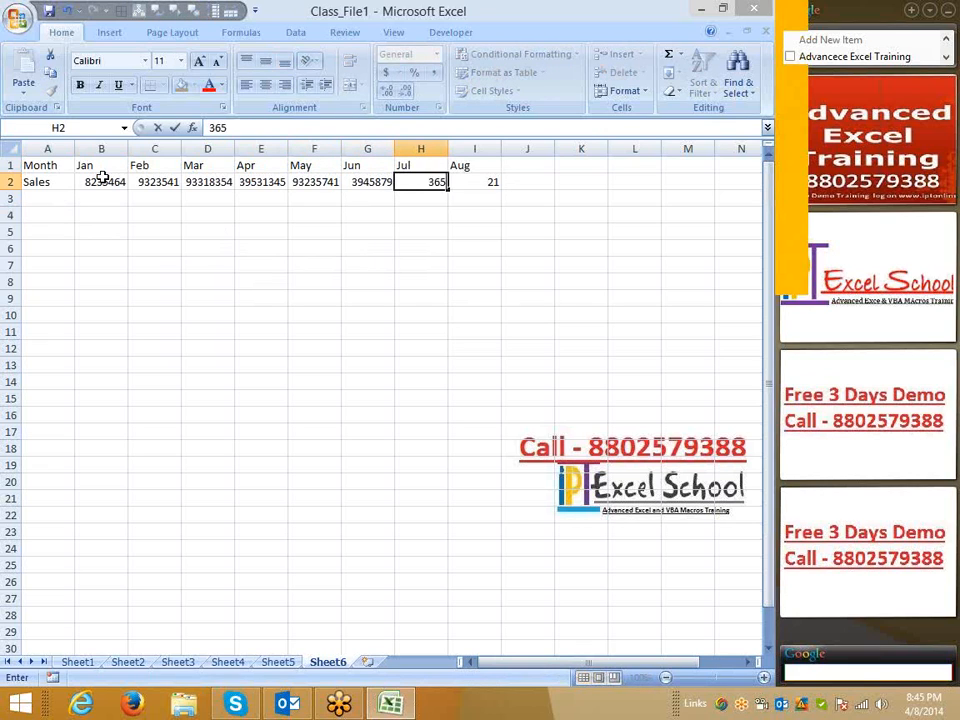
{"action": "type", "text": "4156"}
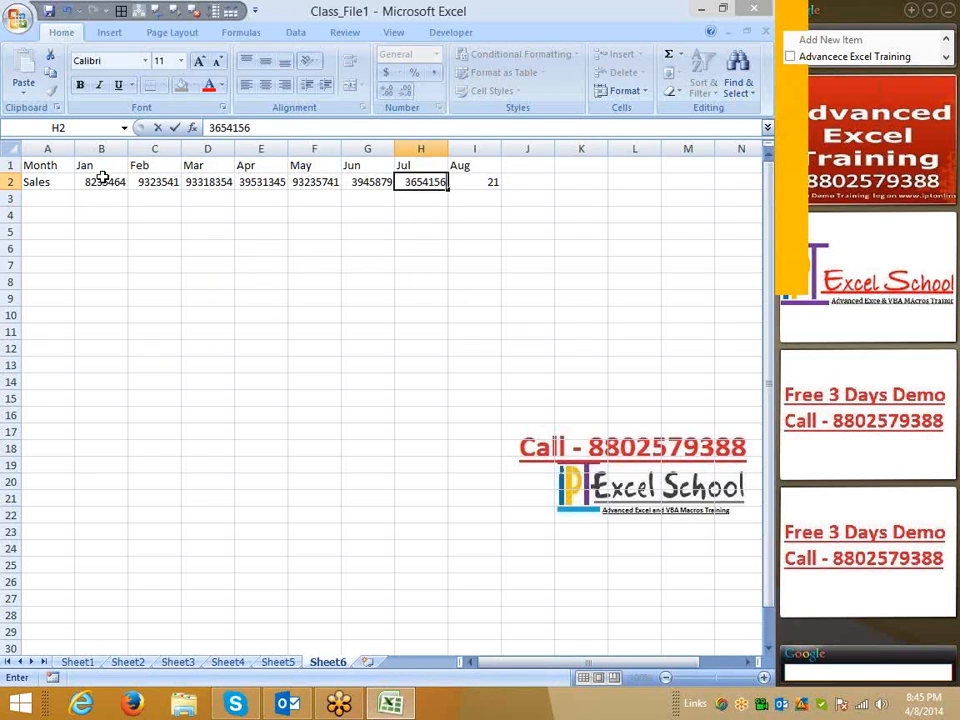
{"action": "key", "text": "Tab"}
{"action": "type", "text": "946467"}
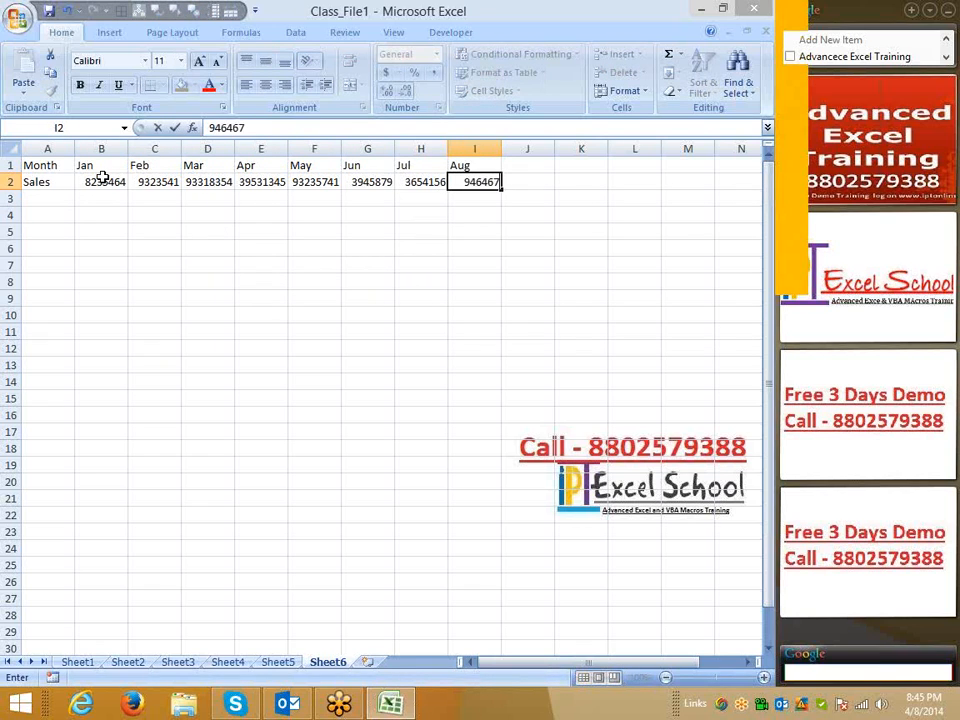
{"action": "type", "text": "35"}
{"action": "left_click", "coordinate": [14, 181]}
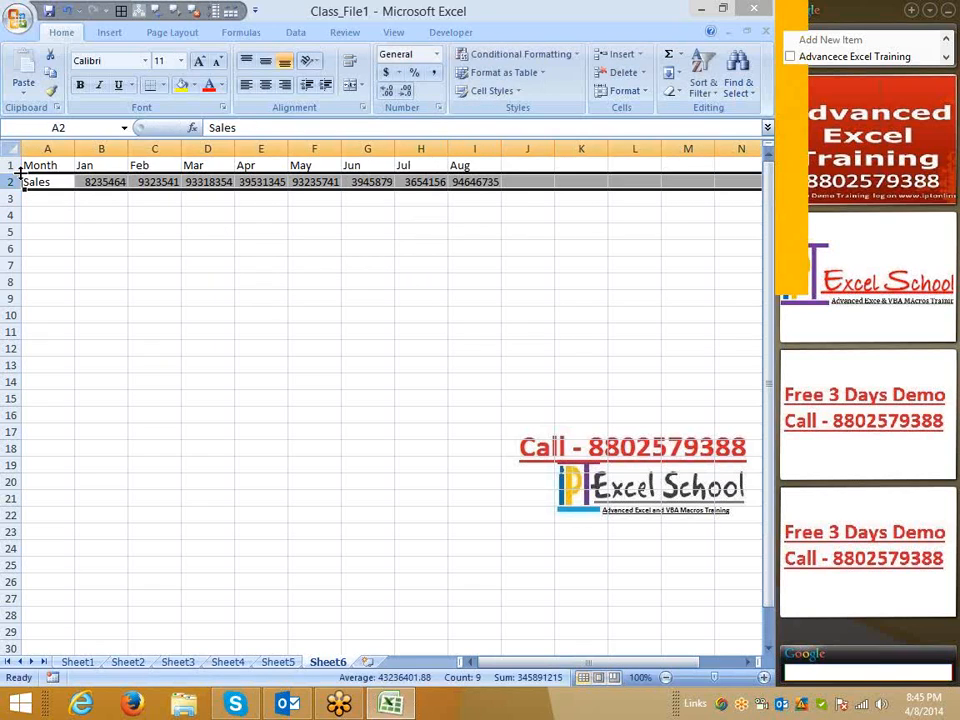
{"action": "left_click", "coordinate": [166, 202]}
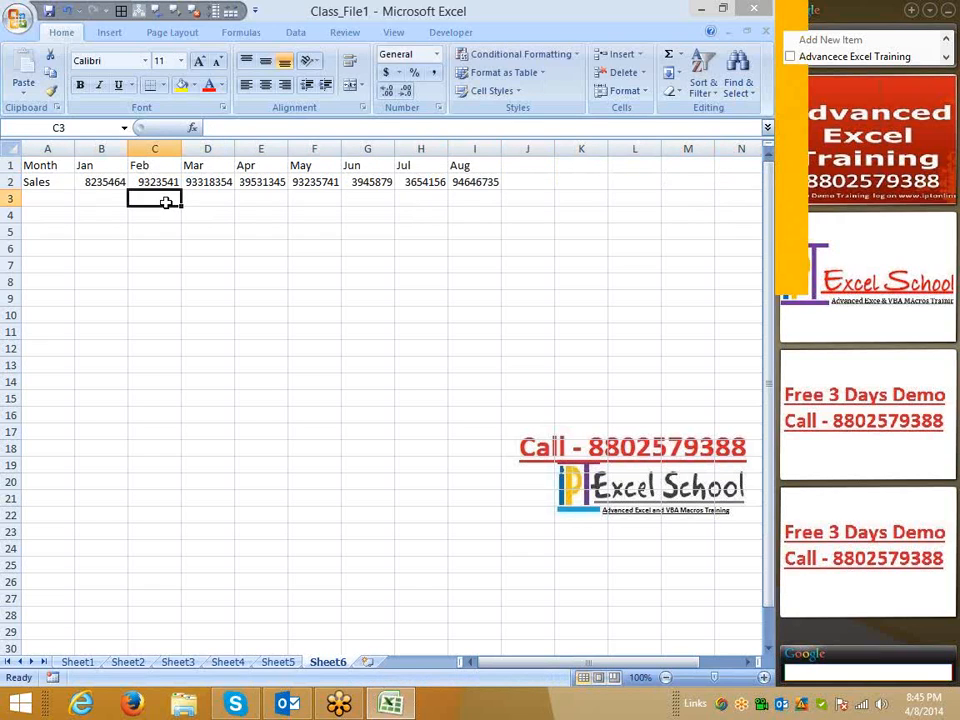
Insert a clustered 2-D column chart from the month and sales data in A1:I2
{"action": "left_click_drag", "start_coordinate": [60, 166], "coordinate": [467, 181]}
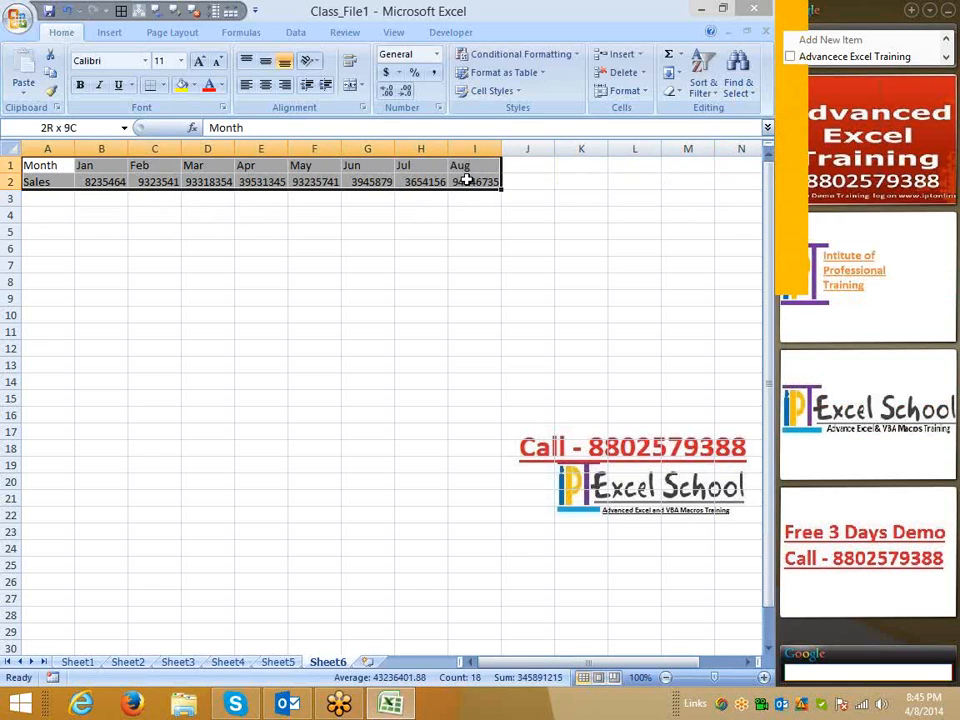
{"action": "left_click", "coordinate": [115, 33]}
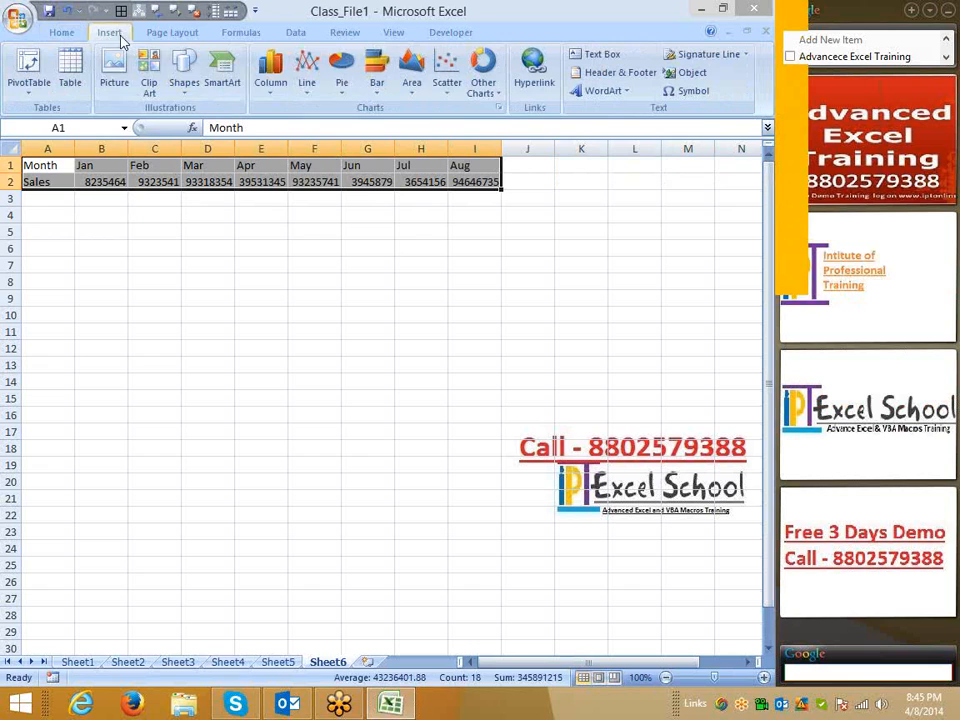
{"action": "left_click", "coordinate": [283, 100]}
{"action": "left_click", "coordinate": [276, 137]}
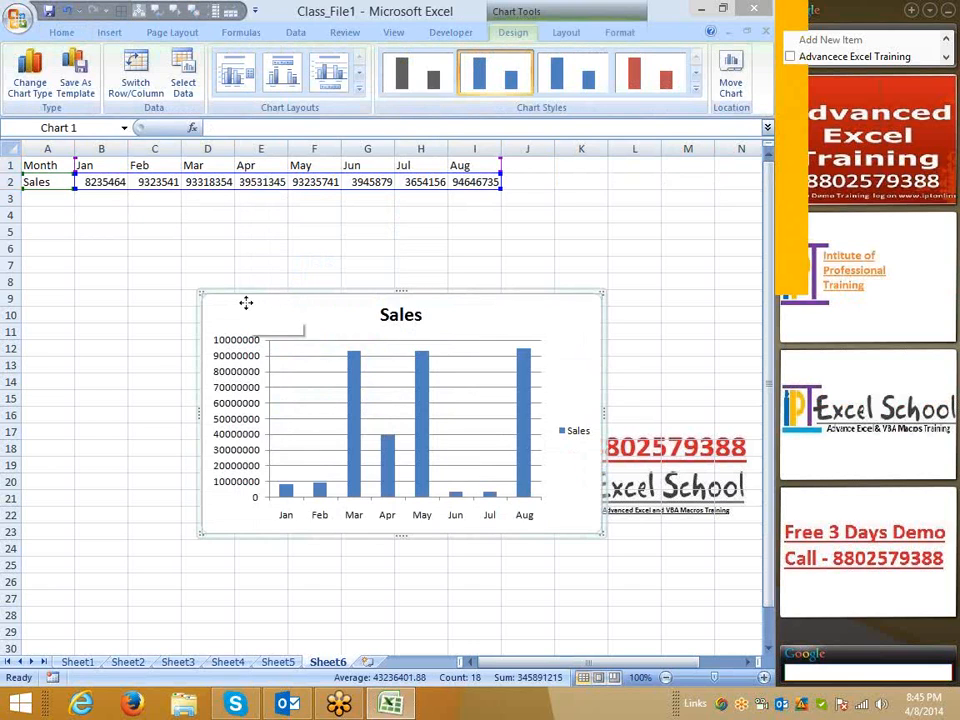
Move the chart below the data table and resize it to span about columns A to I and rows 4 to 22
{"action": "left_click_drag", "start_coordinate": [246, 302], "coordinate": [77, 230]}
{"action": "left_click_drag", "start_coordinate": [433, 459], "coordinate": [568, 507]}
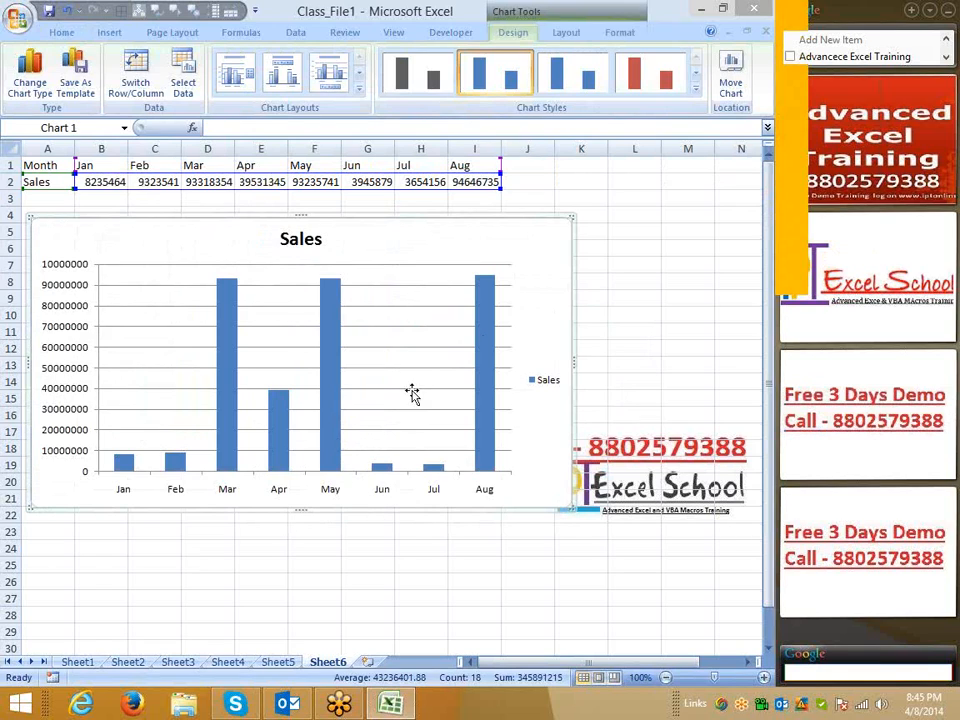
{"action": "mouse_move", "coordinate": [487, 294]}
{"action": "mouse_move", "coordinate": [570, 509]}
{"action": "left_mouse_down"}
{"action": "mouse_move", "coordinate": [593, 541]}
{"action": "mouse_move", "coordinate": [558, 519]}
{"action": "left_mouse_up"}
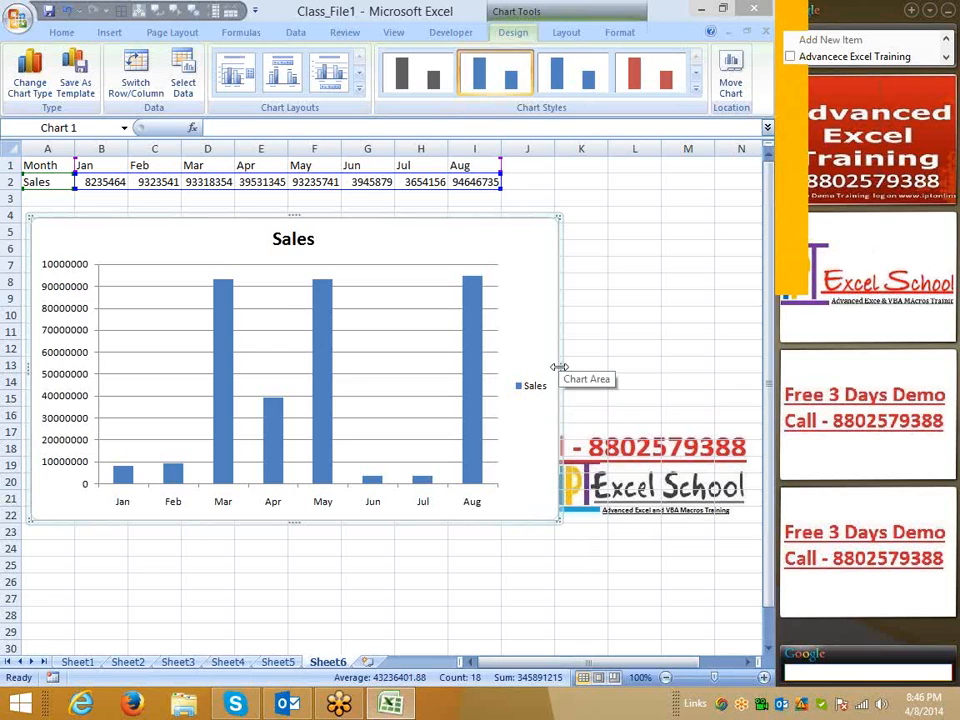
{"action": "left_click_drag", "start_coordinate": [558, 367], "coordinate": [512, 365]}
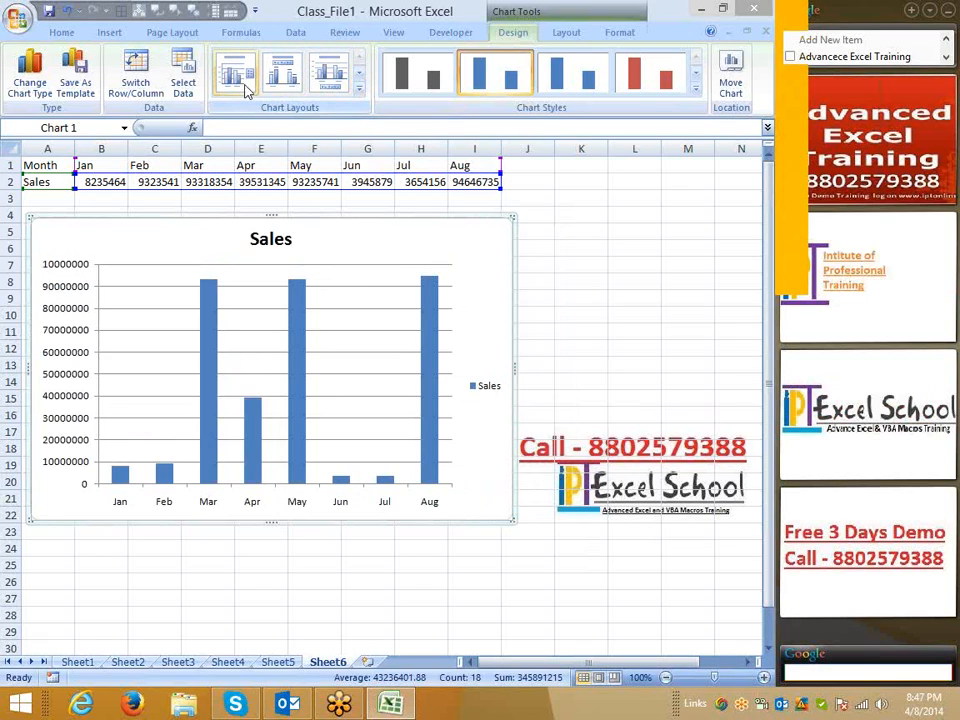
Try the first three chart layouts on the Sales chart and apply Layout 5 with a data table and vertical axis title
{"action": "left_click", "coordinate": [359, 88]}
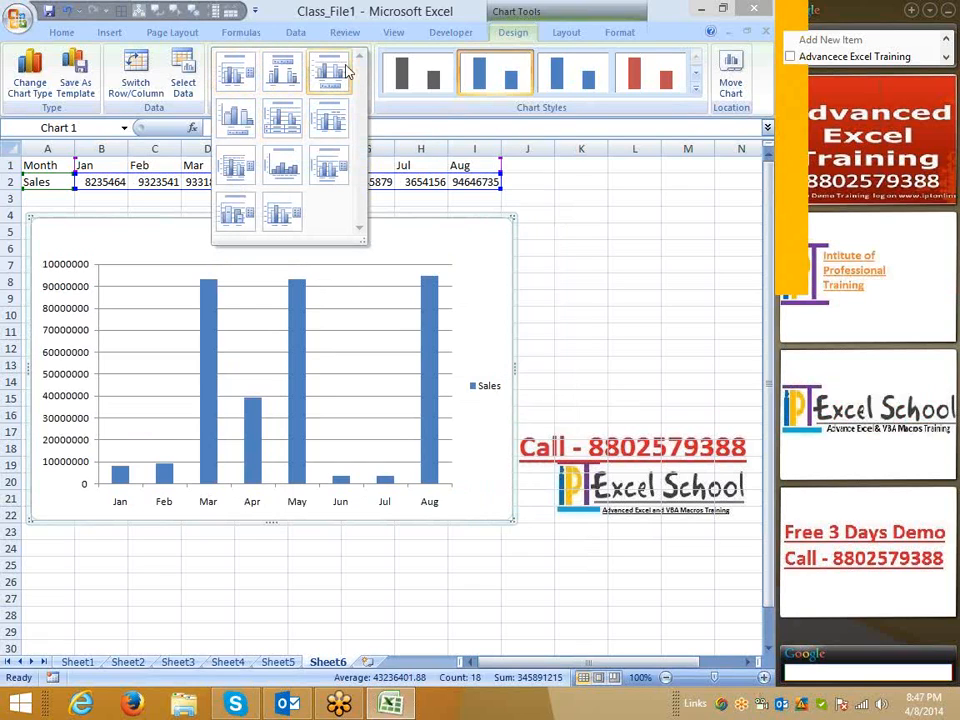
{"action": "left_click", "coordinate": [250, 79]}
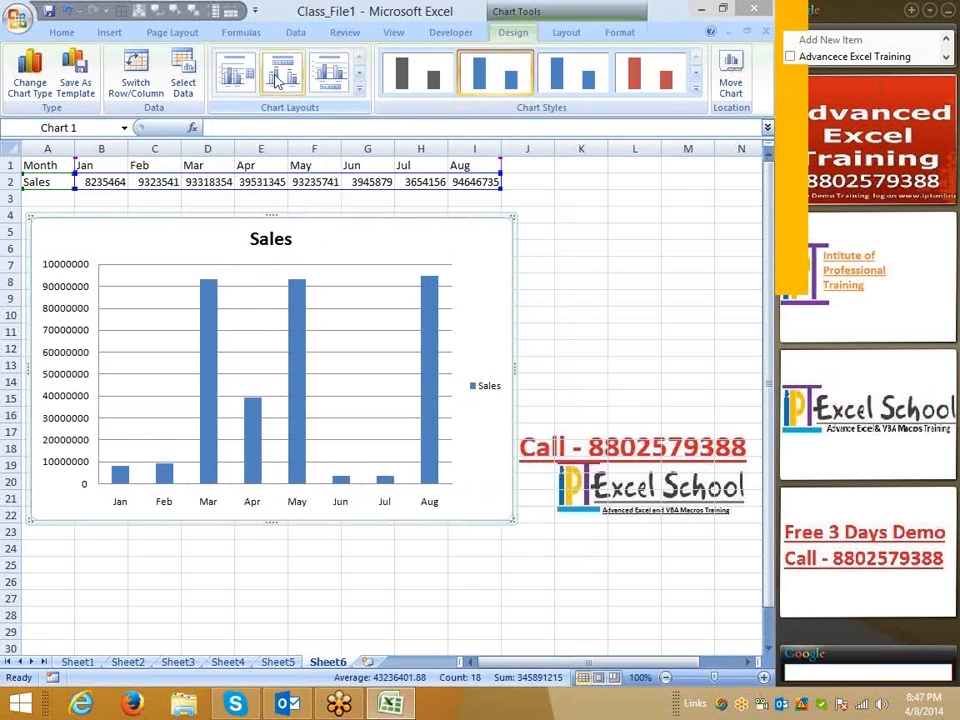
{"action": "left_click", "coordinate": [282, 75]}
{"action": "left_click", "coordinate": [330, 75]}
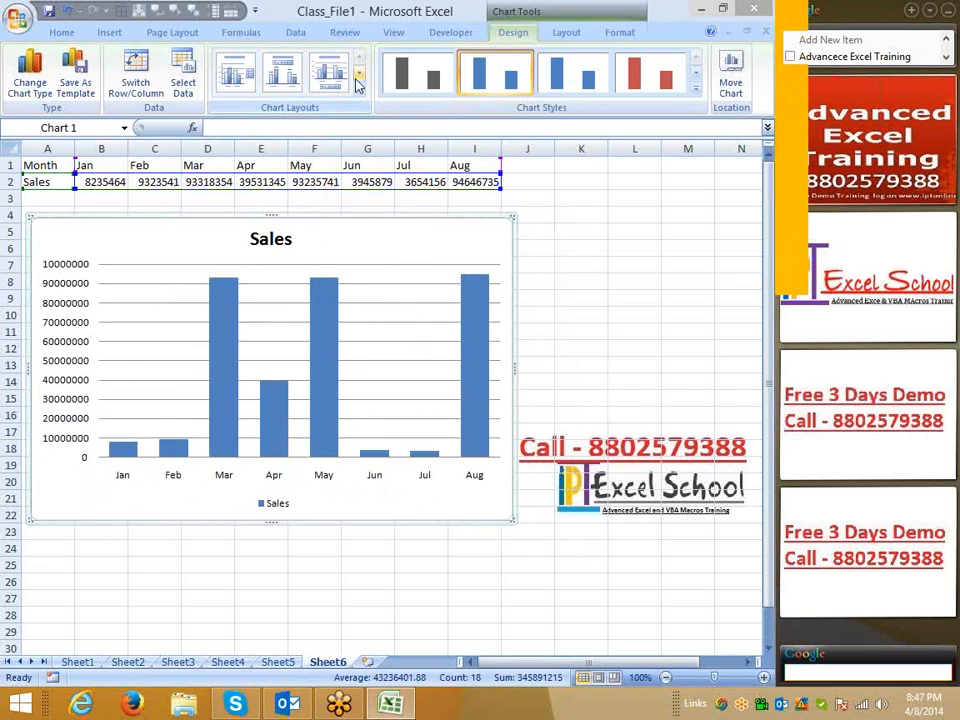
{"action": "left_click", "coordinate": [359, 88]}
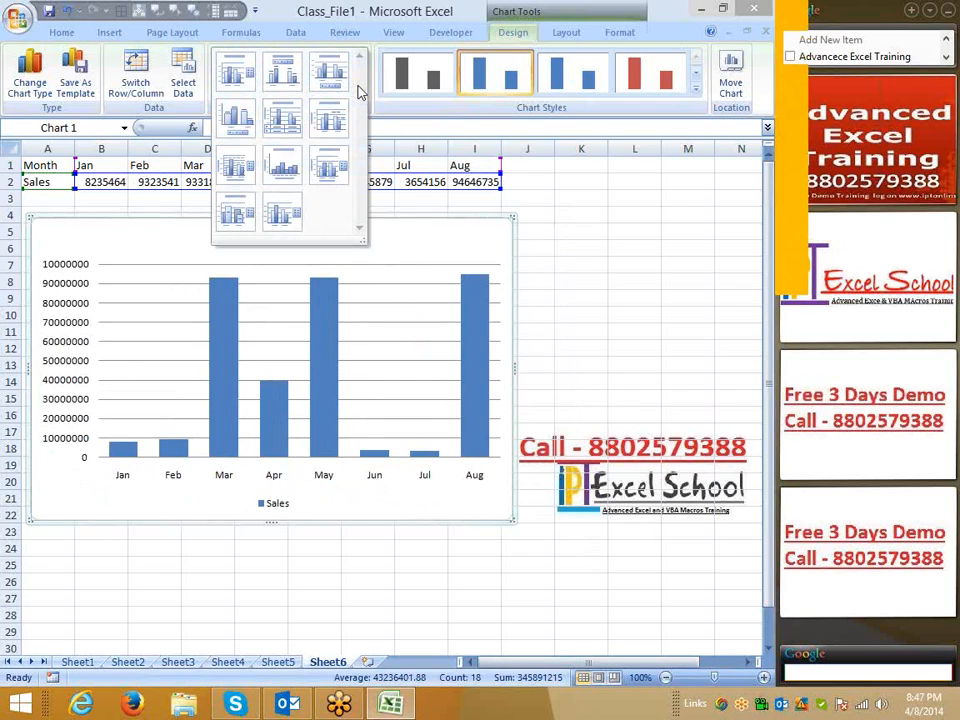
{"action": "left_click", "coordinate": [289, 121]}
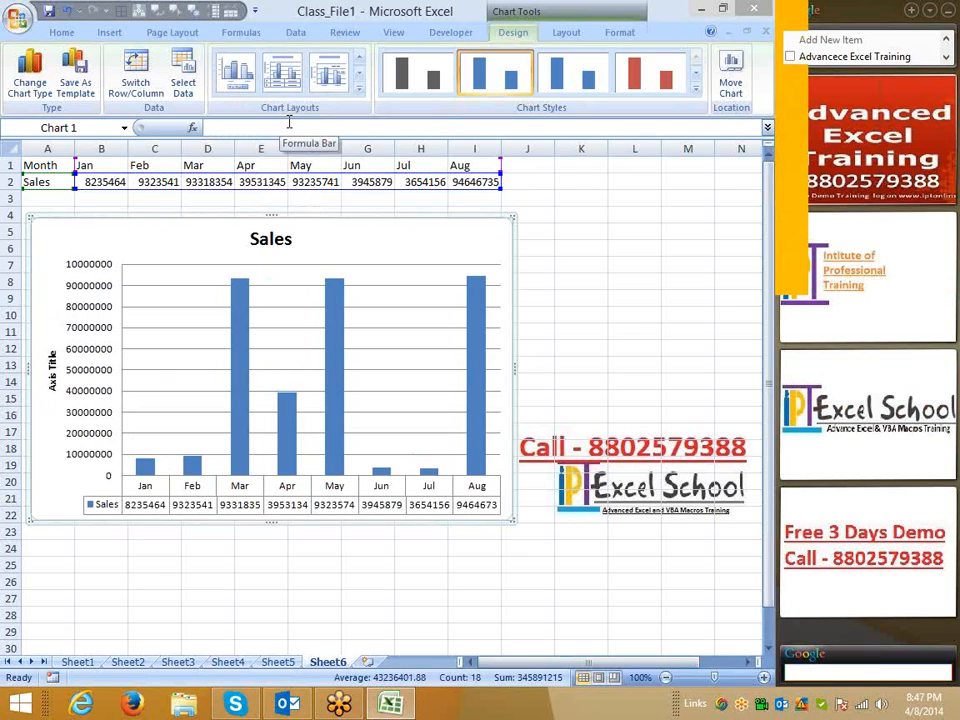
Compare the chart's data table with the worksheet data and return the chart to Layout 1
{"action": "left_click", "coordinate": [100, 198]}
{"action": "left_click_drag", "start_coordinate": [45, 166], "coordinate": [262, 177]}
{"action": "left_click", "coordinate": [349, 240]}
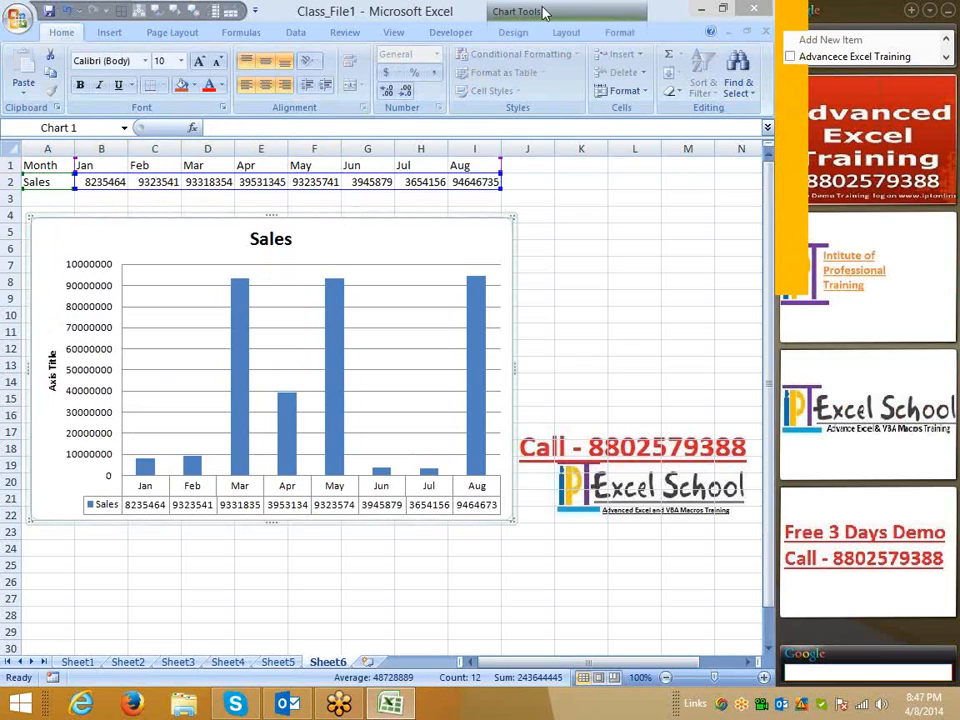
{"action": "left_click", "coordinate": [513, 32]}
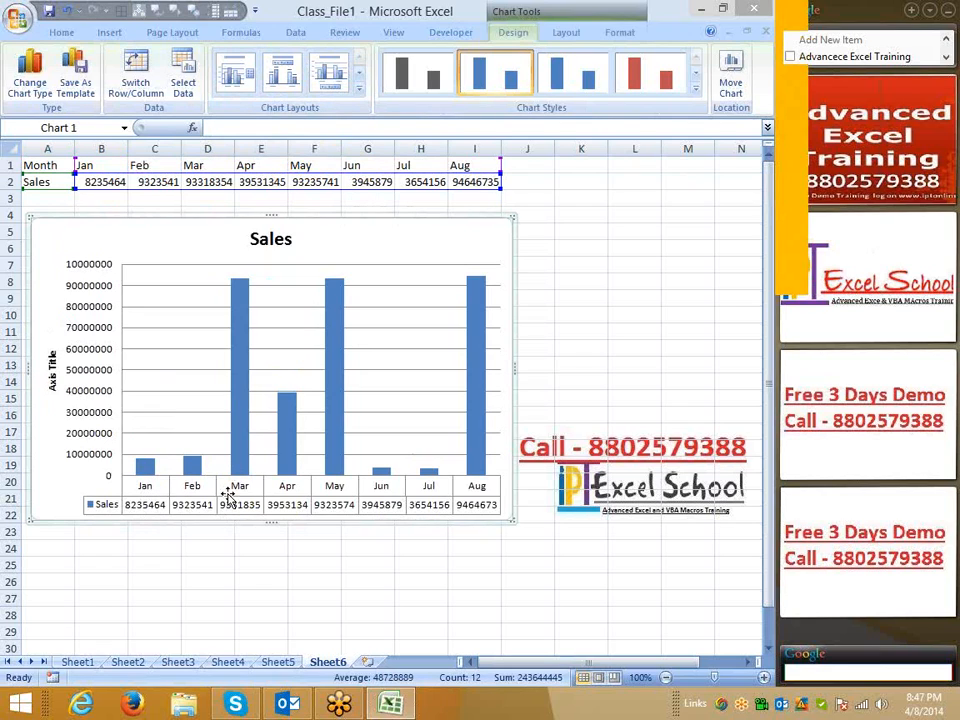
{"action": "left_click", "coordinate": [240, 77]}
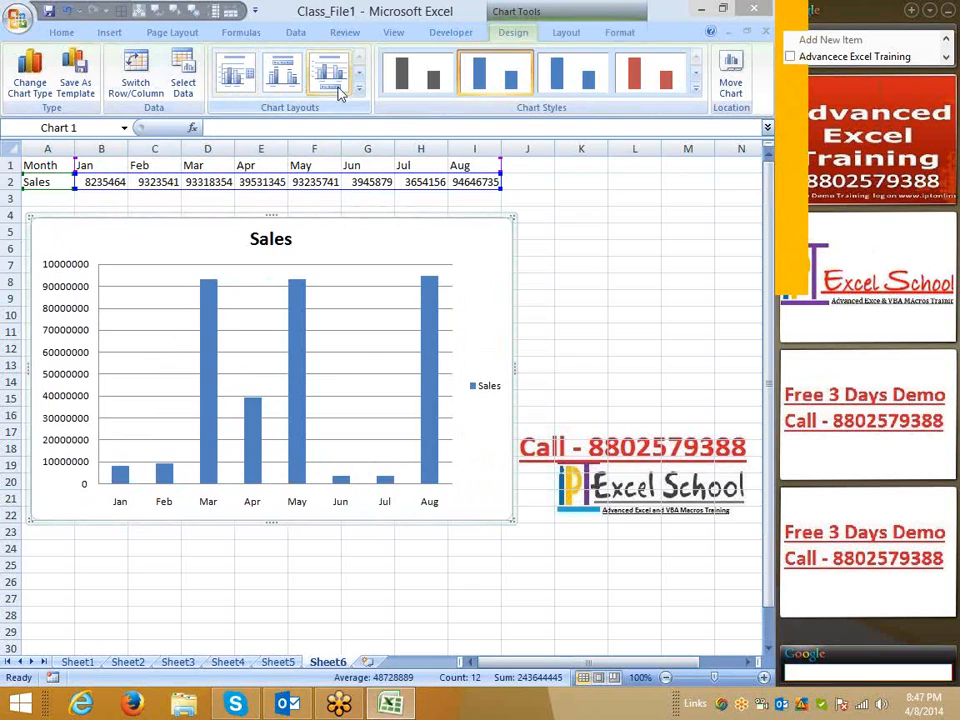
Try the dark-background chart styles with red and blue columns on the Sales chart, and undo both style changes
{"action": "left_click", "coordinate": [695, 89]}
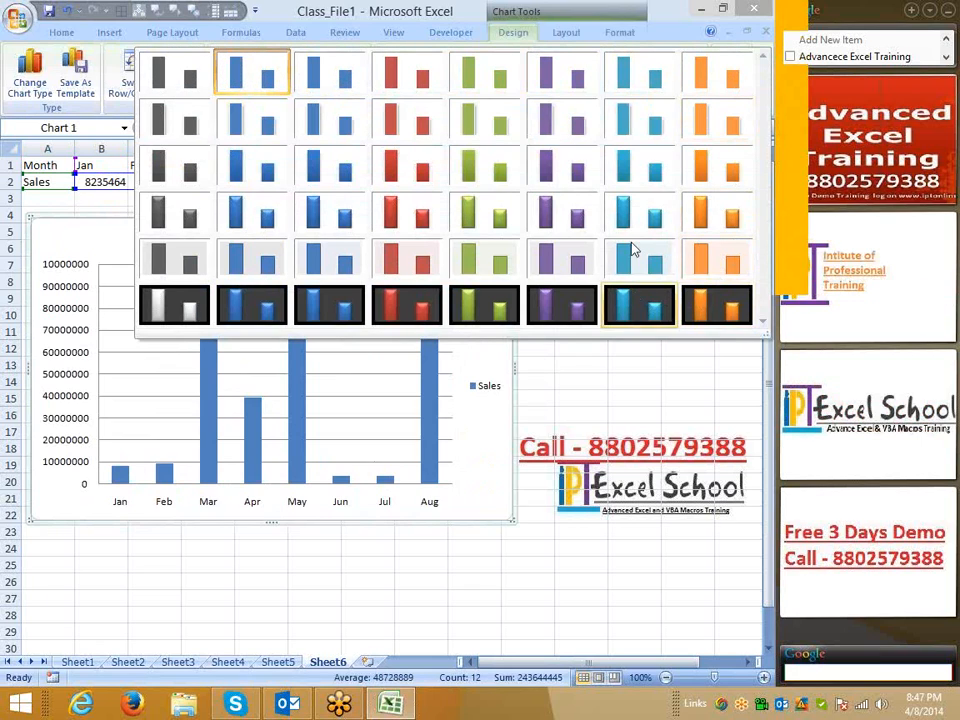
{"action": "left_click", "coordinate": [408, 311]}
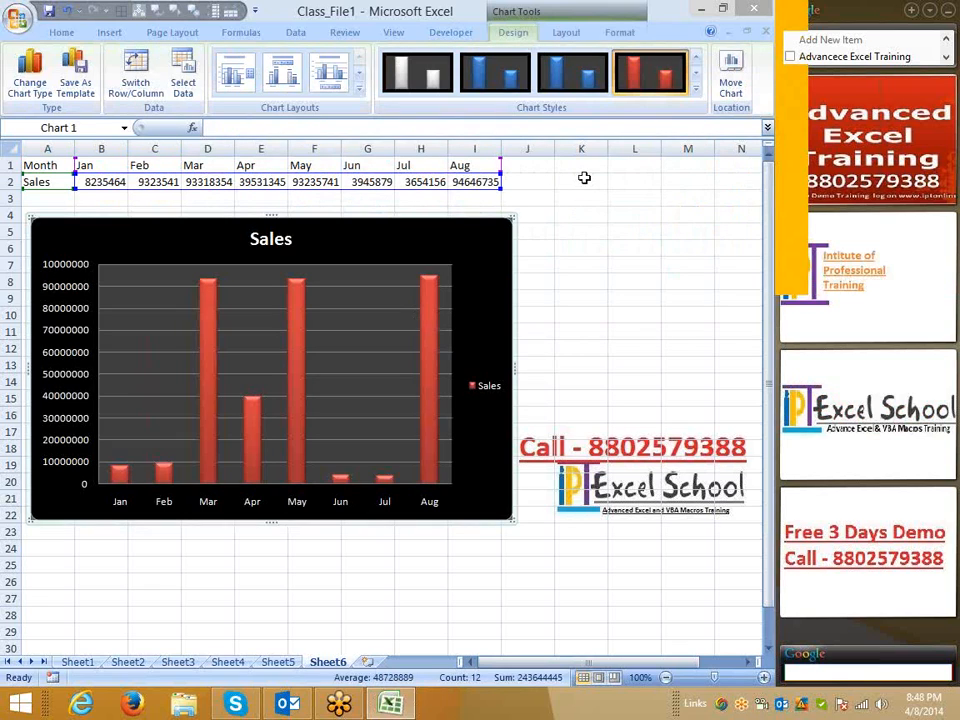
{"action": "left_click", "coordinate": [696, 94]}
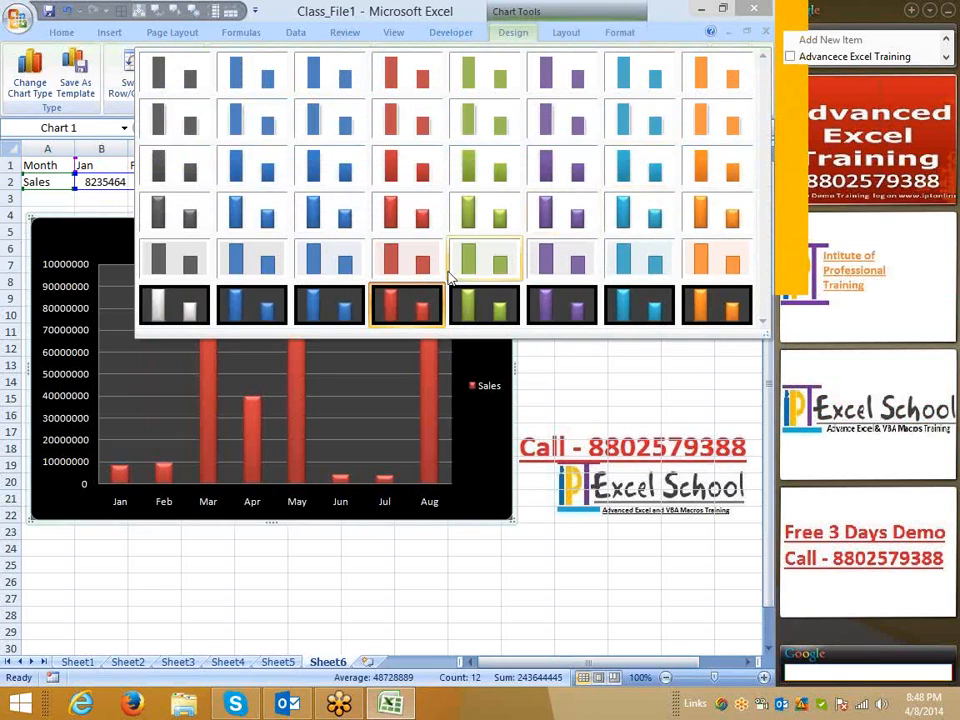
{"action": "left_click", "coordinate": [258, 313]}
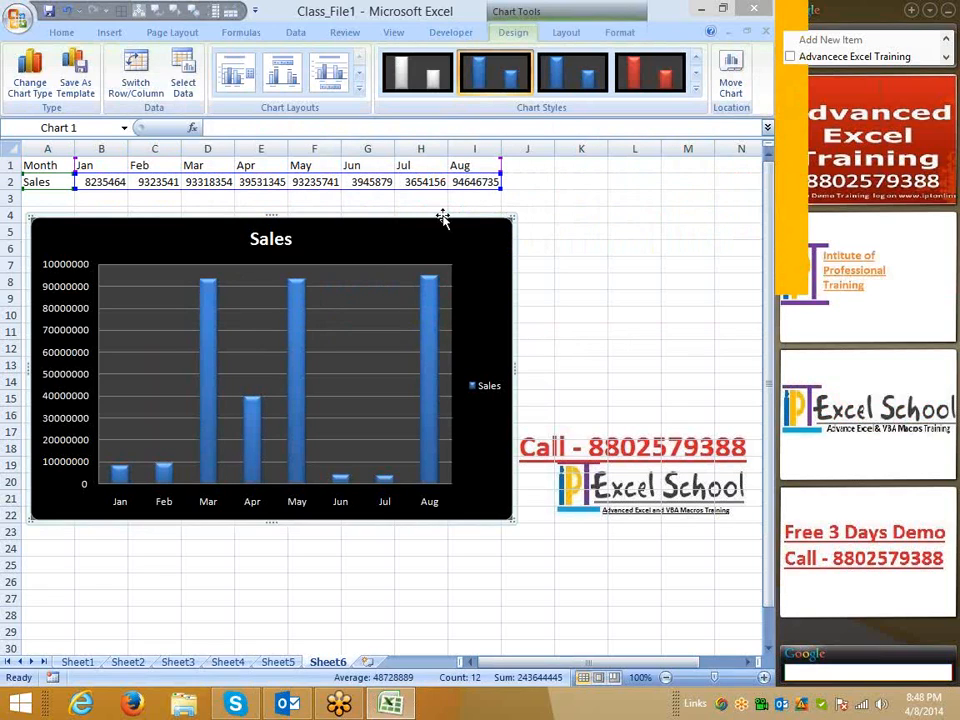
{"action": "key", "text": "ctrl+z"}
{"action": "key", "text": "ctrl+z"}
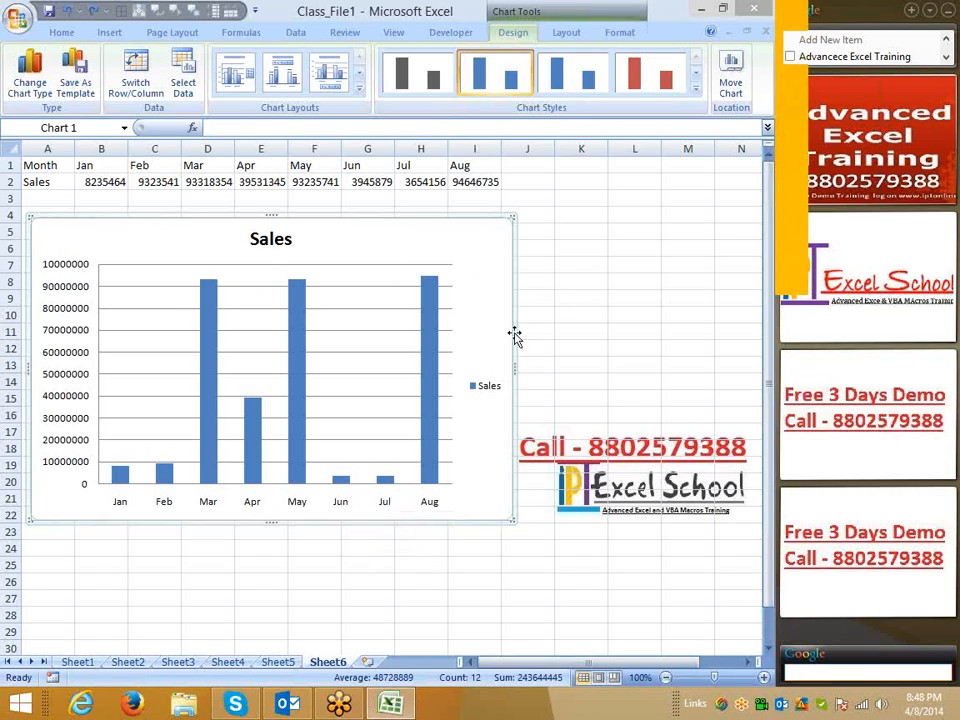
Examine the extents of the chart area and the plot area by selecting each of them in the Sales chart
{"action": "left_click", "coordinate": [492, 281]}
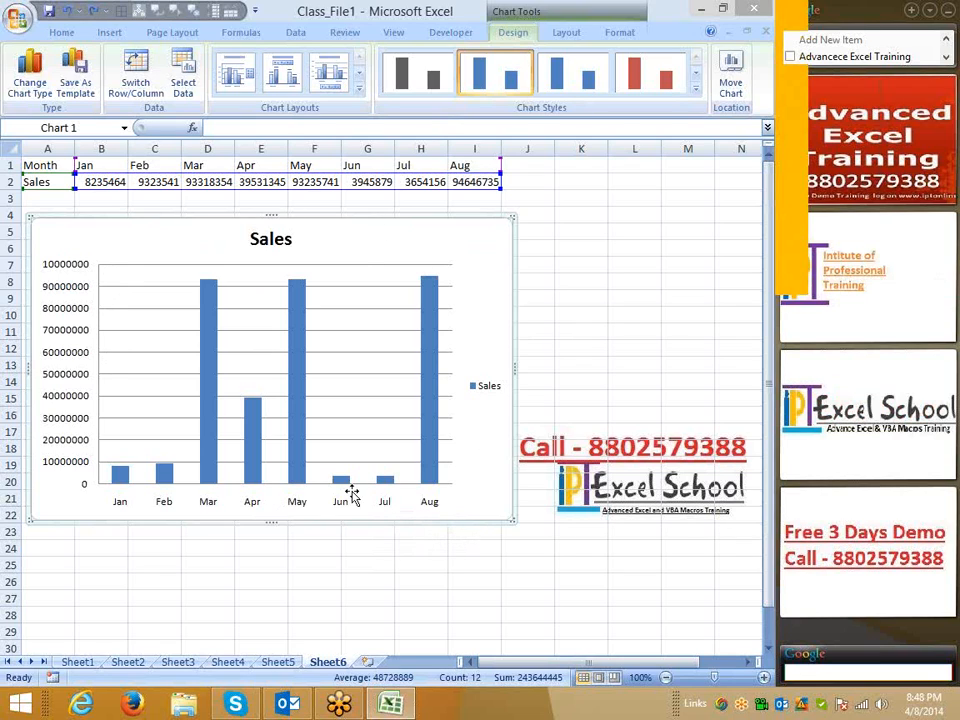
{"action": "left_click", "coordinate": [377, 343]}
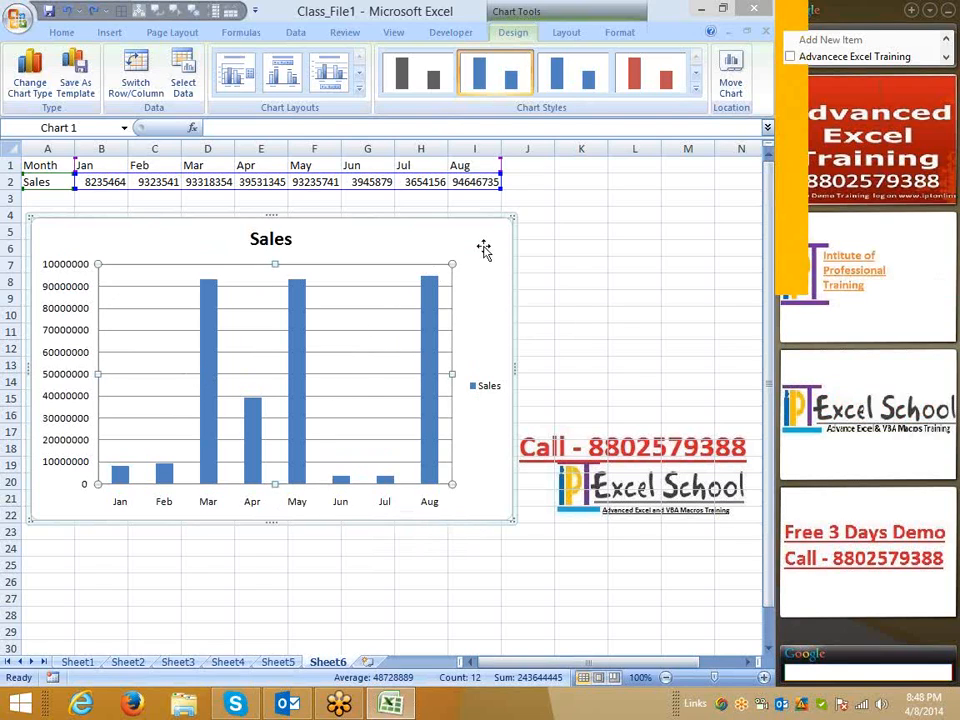
{"action": "left_click", "coordinate": [484, 248]}
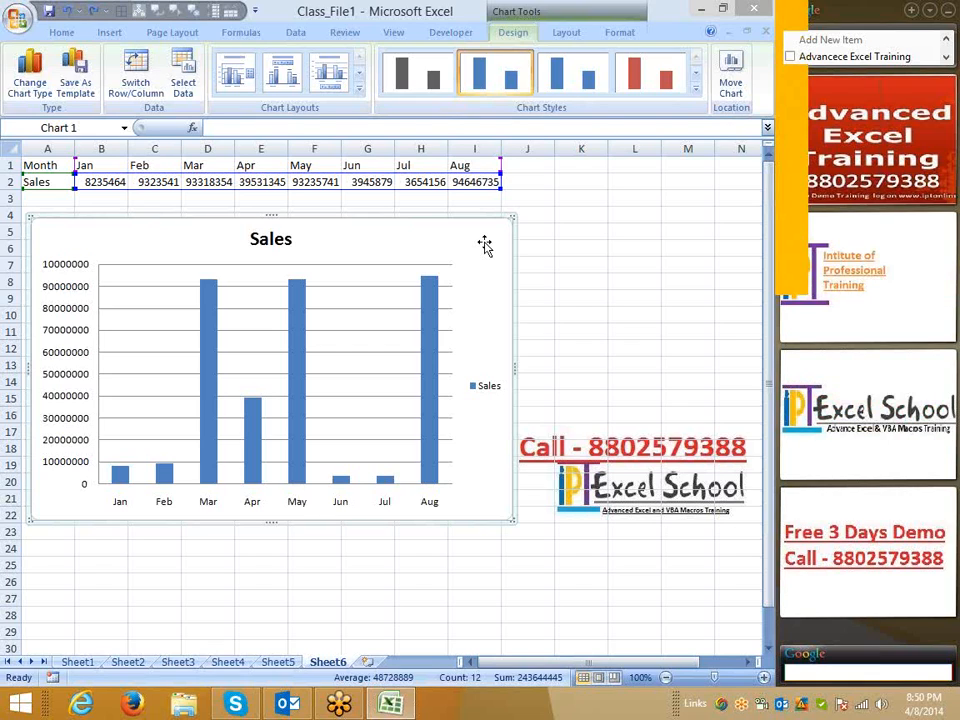
{"action": "left_click", "coordinate": [369, 330]}
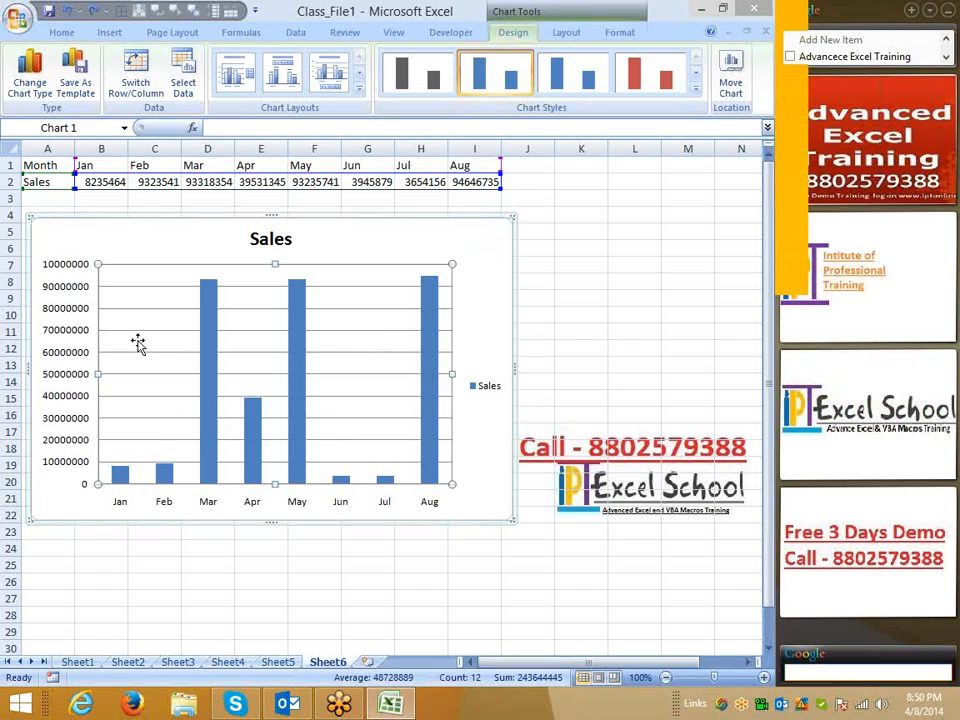
{"action": "mouse_move", "coordinate": [433, 333]}
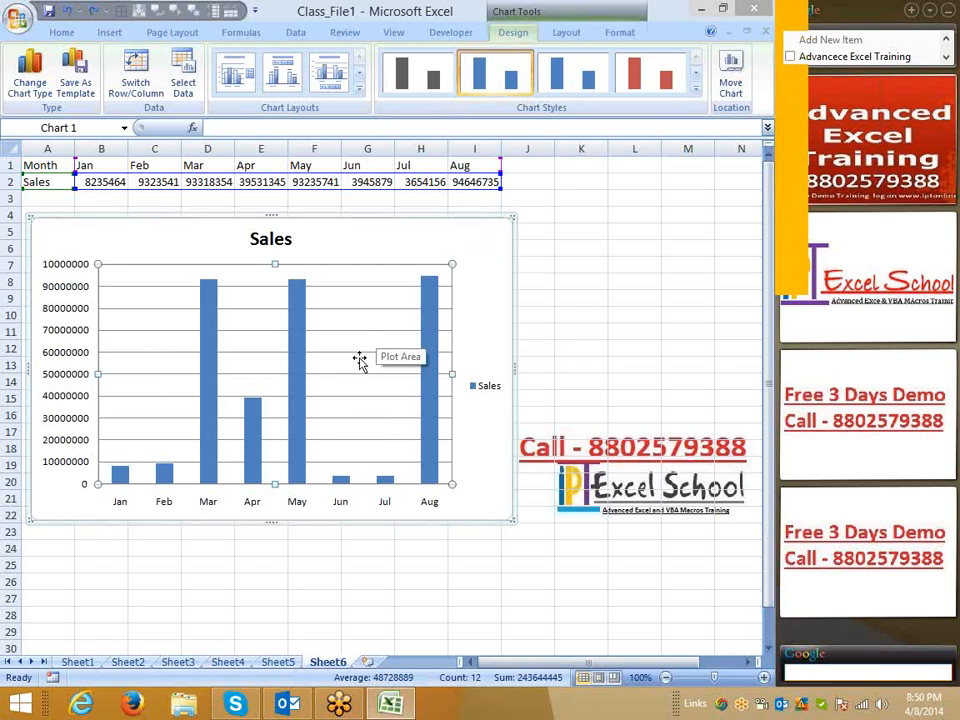
{"action": "left_click", "coordinate": [468, 338]}
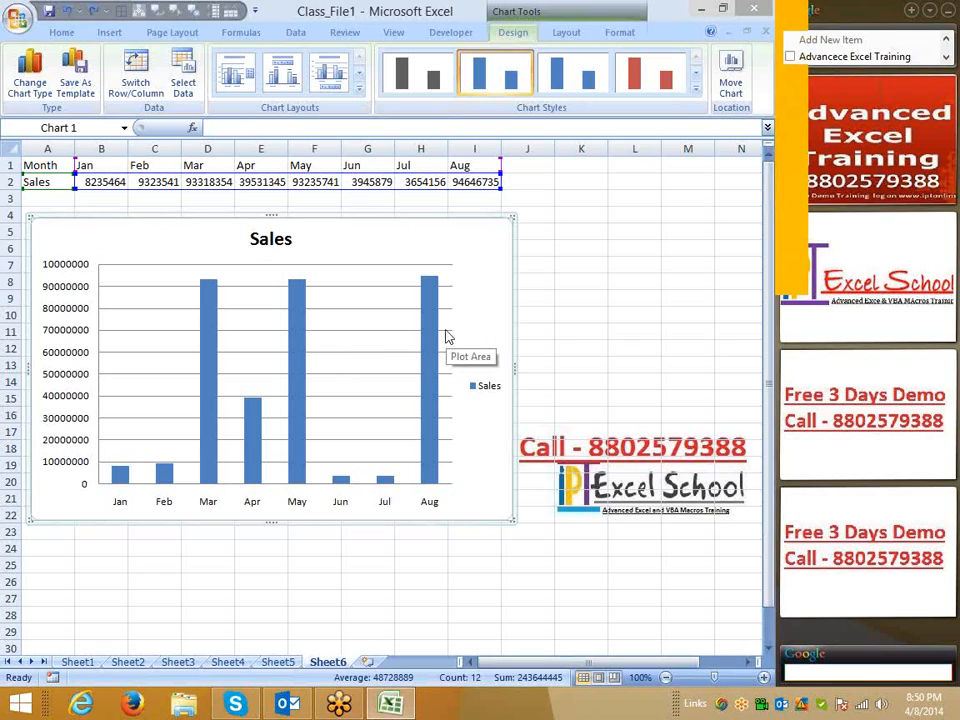
Examine the chart's gridlines, horizontal and vertical axes, legend and title by selecting each element in turn
{"action": "left_click", "coordinate": [447, 336]}
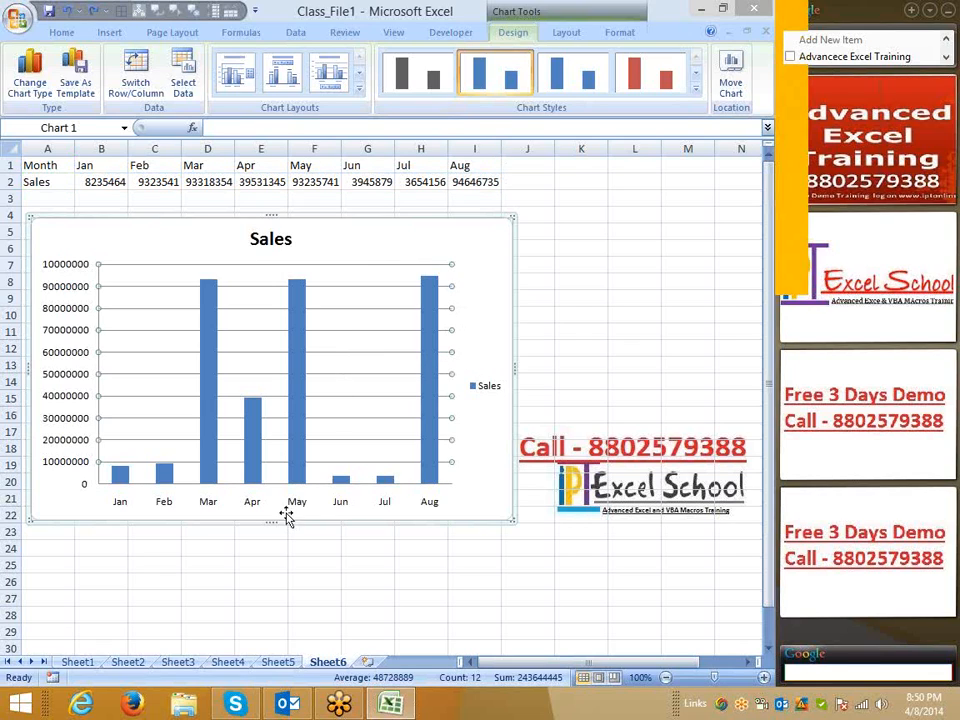
{"action": "left_click", "coordinate": [246, 505]}
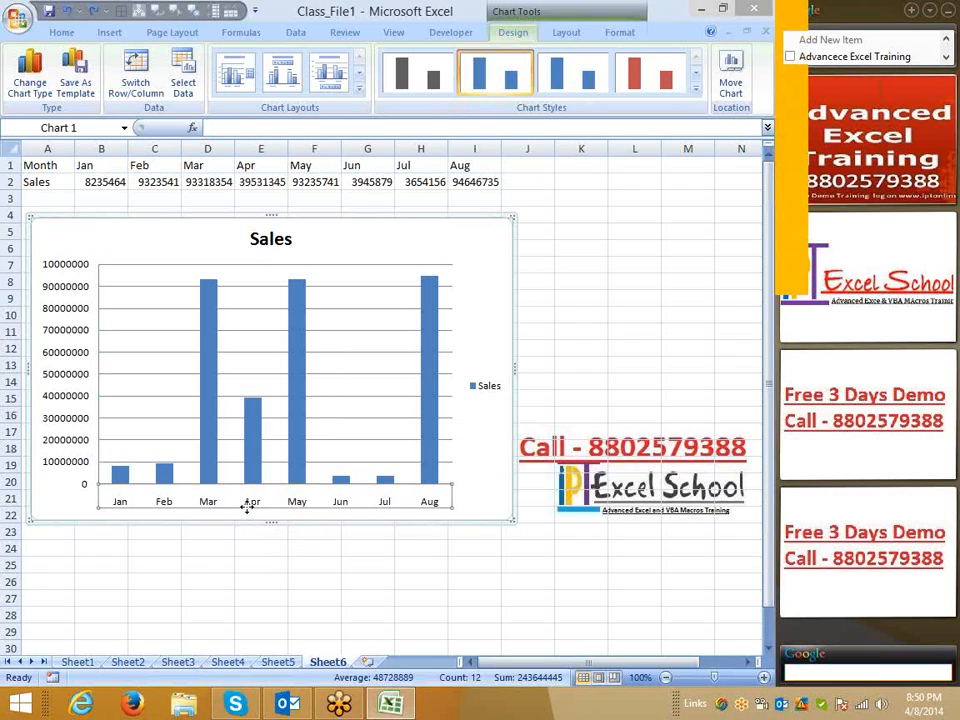
{"action": "left_click", "coordinate": [80, 380]}
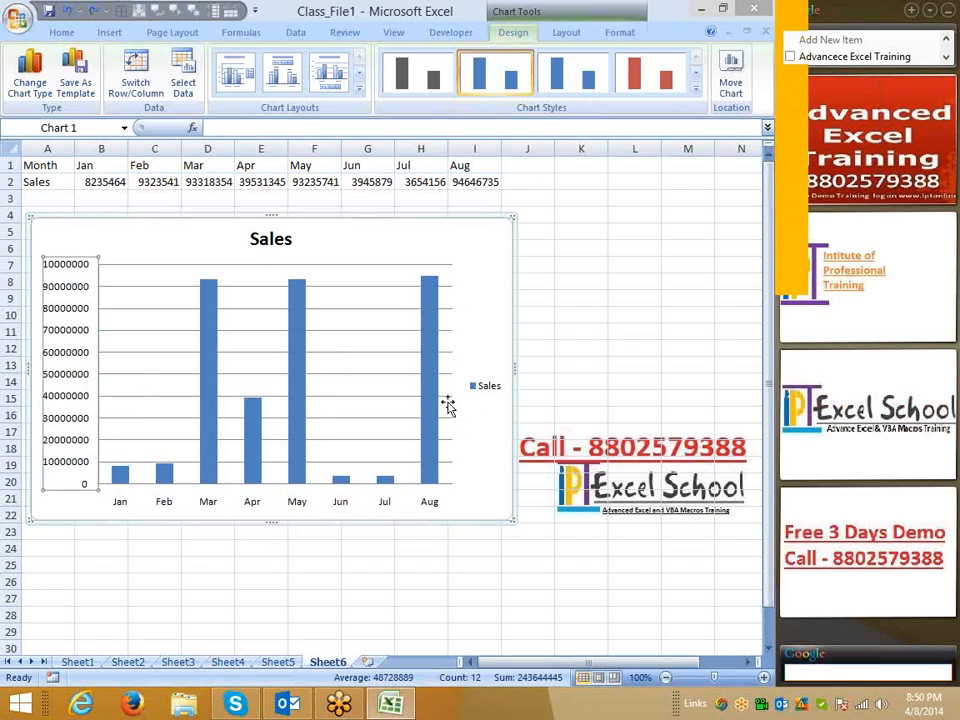
{"action": "left_click", "coordinate": [480, 392]}
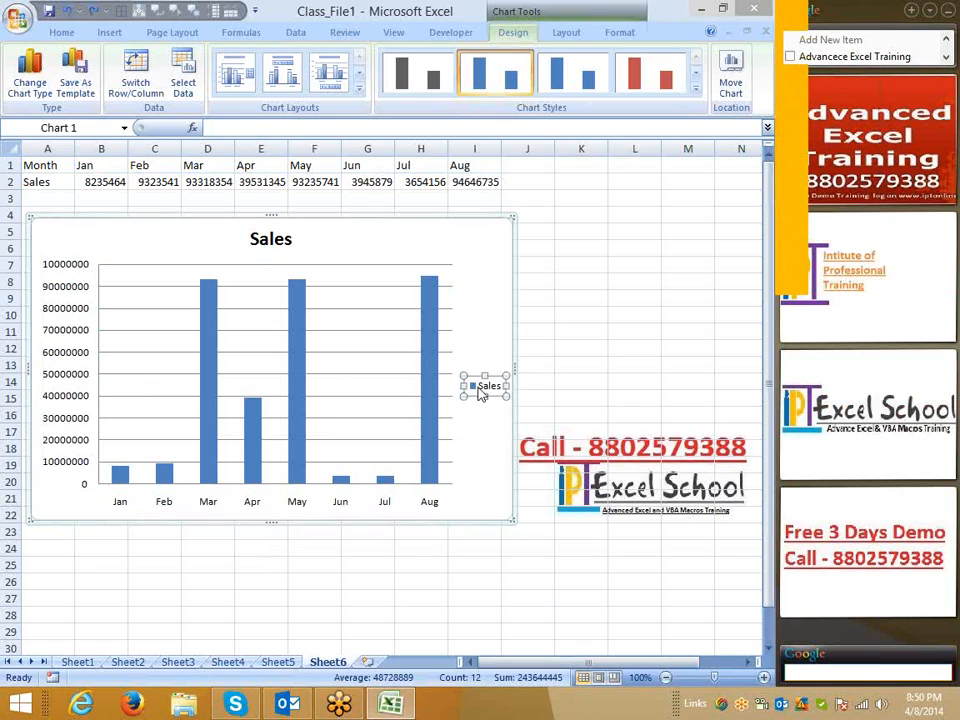
{"action": "left_click", "coordinate": [251, 505]}
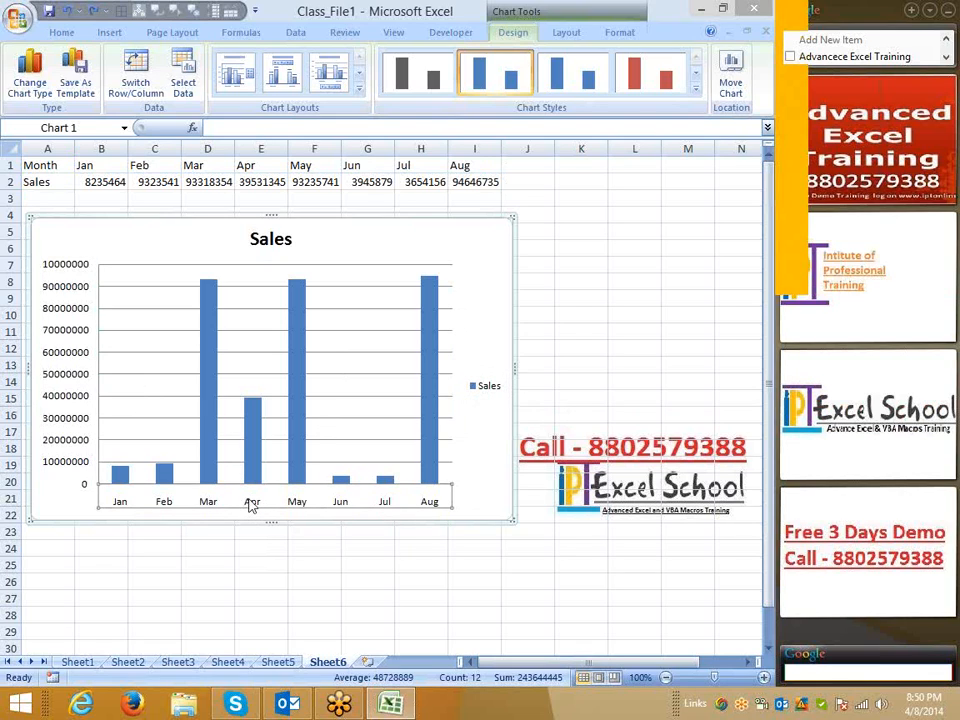
{"action": "left_click", "coordinate": [80, 388]}
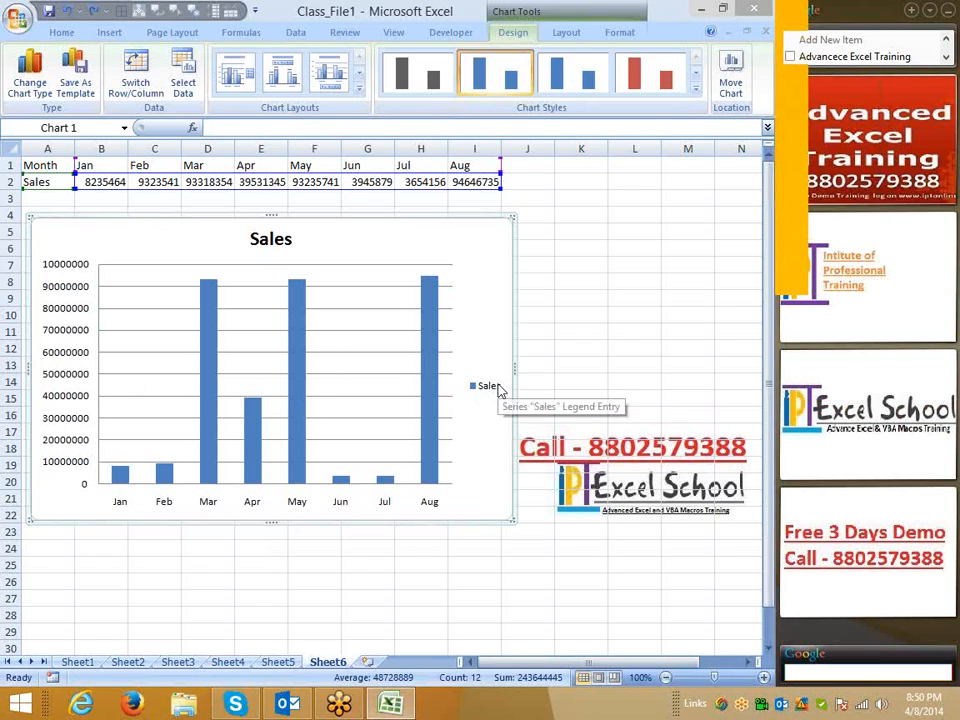
{"action": "left_click", "coordinate": [270, 239]}
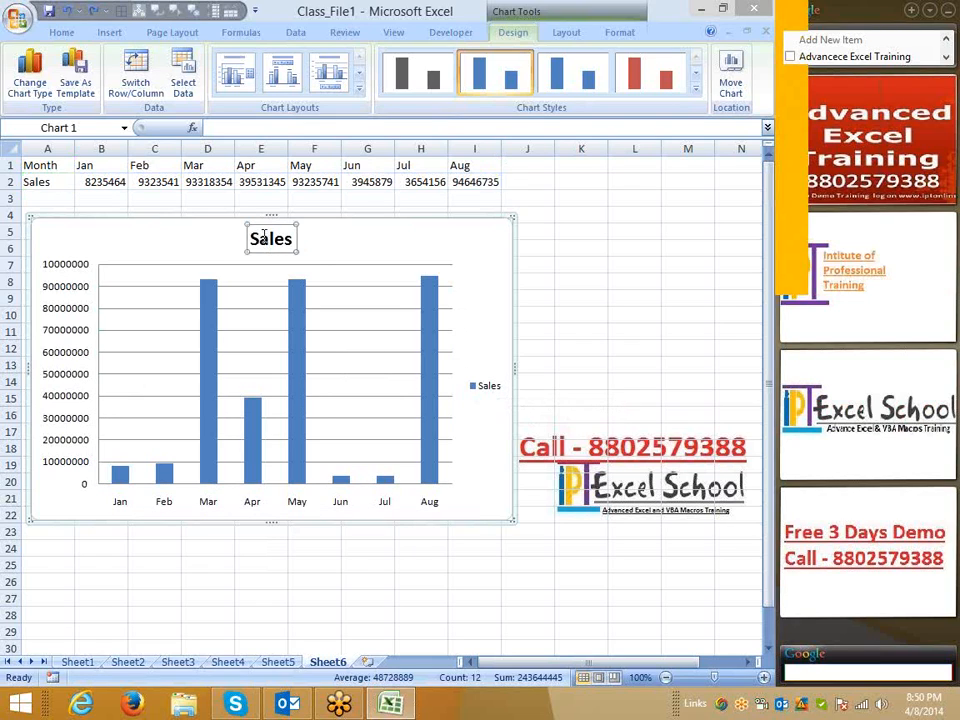
Open the formatting options of the Sales chart's chart area and set its fill to No fill
{"action": "left_click", "coordinate": [497, 321]}
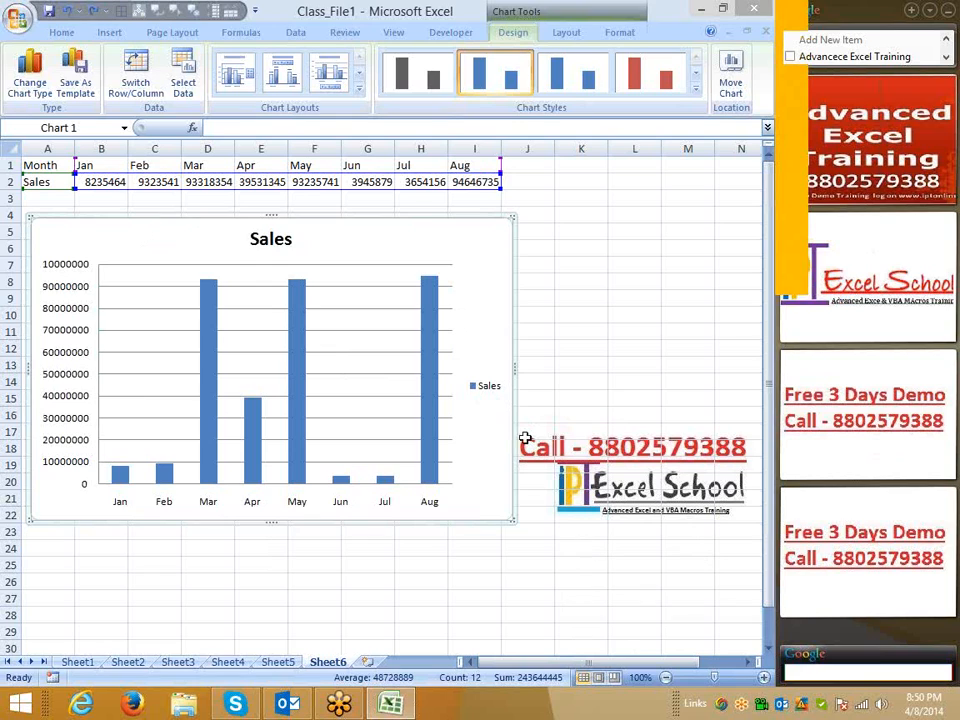
{"action": "right_click", "coordinate": [494, 292]}
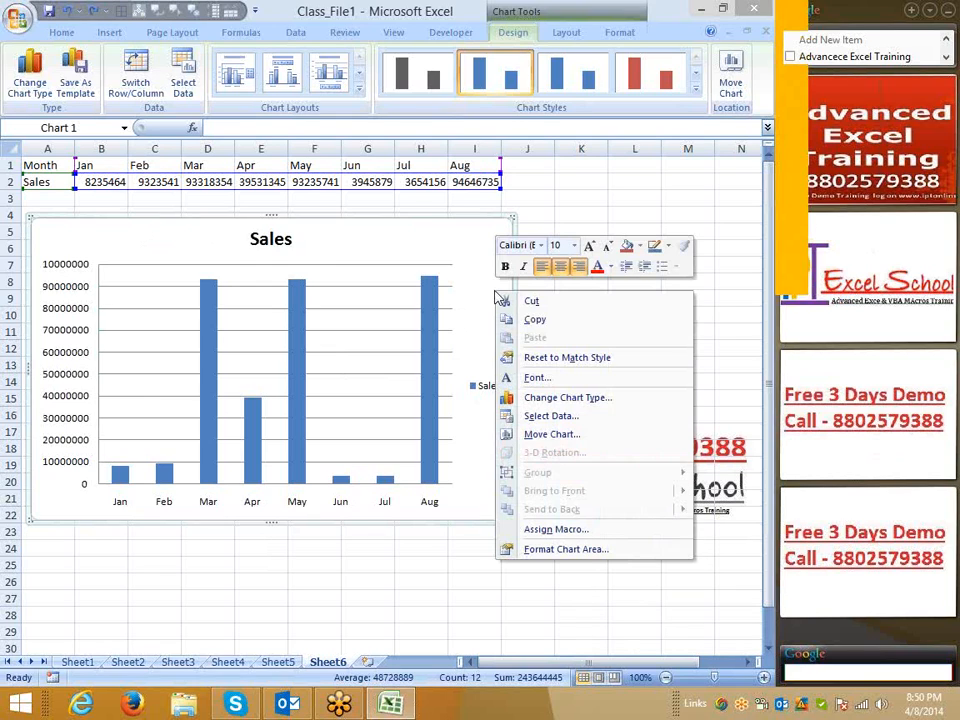
{"action": "left_click", "coordinate": [594, 551]}
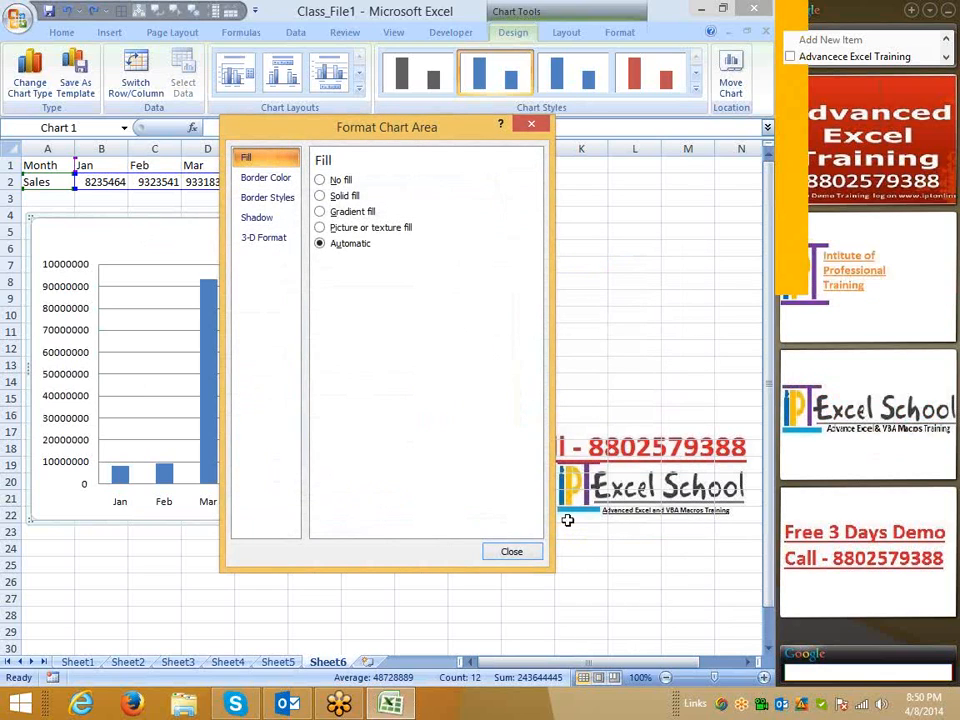
{"action": "left_click_drag", "start_coordinate": [390, 132], "coordinate": [573, 142]}
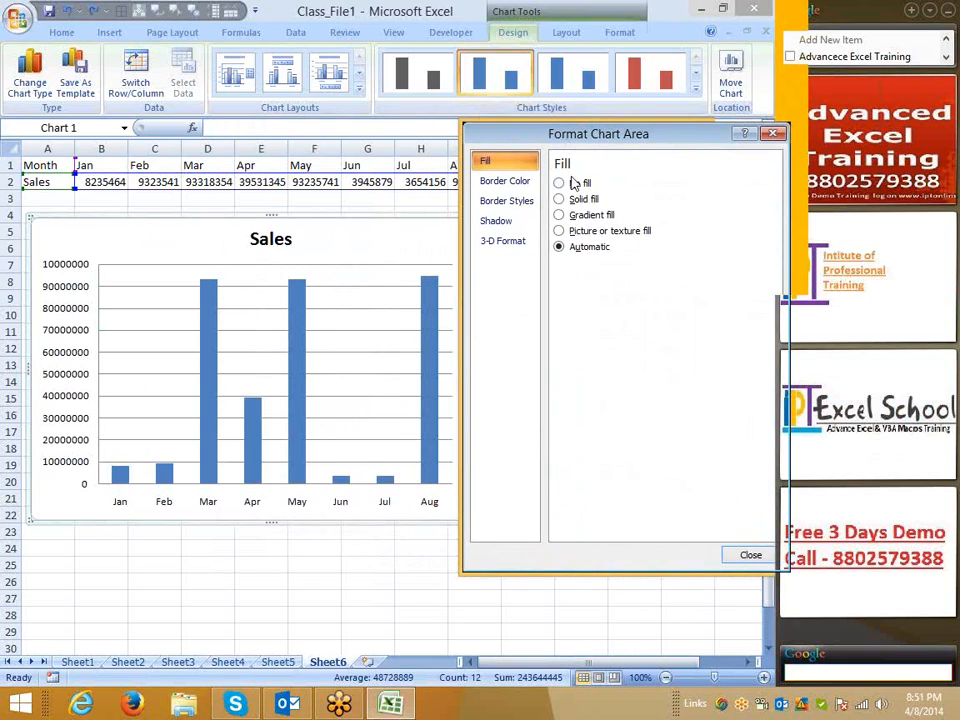
{"action": "left_click", "coordinate": [570, 184]}
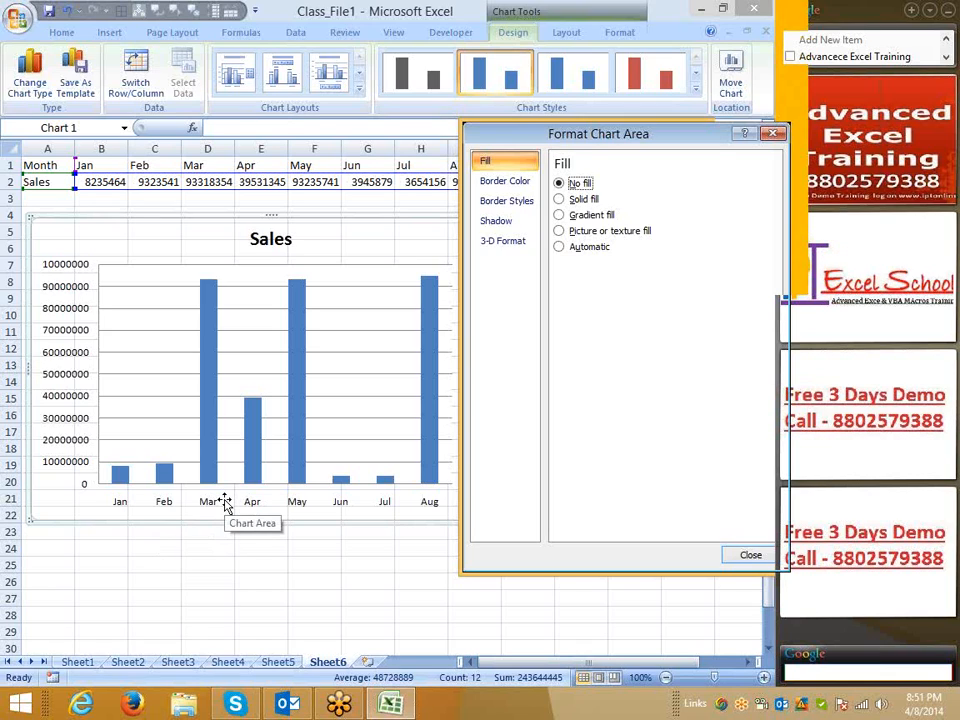
Try a solid red fill on the chart area, raising its transparency to 37% and returning it to 0%
{"action": "left_click", "coordinate": [570, 199]}
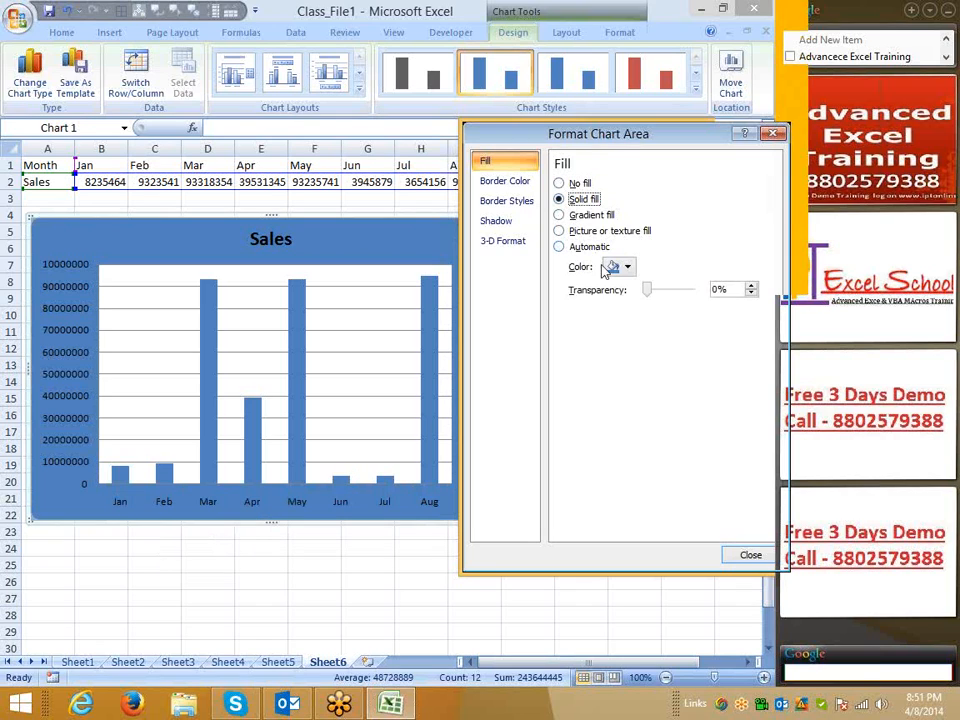
{"action": "left_click", "coordinate": [629, 268]}
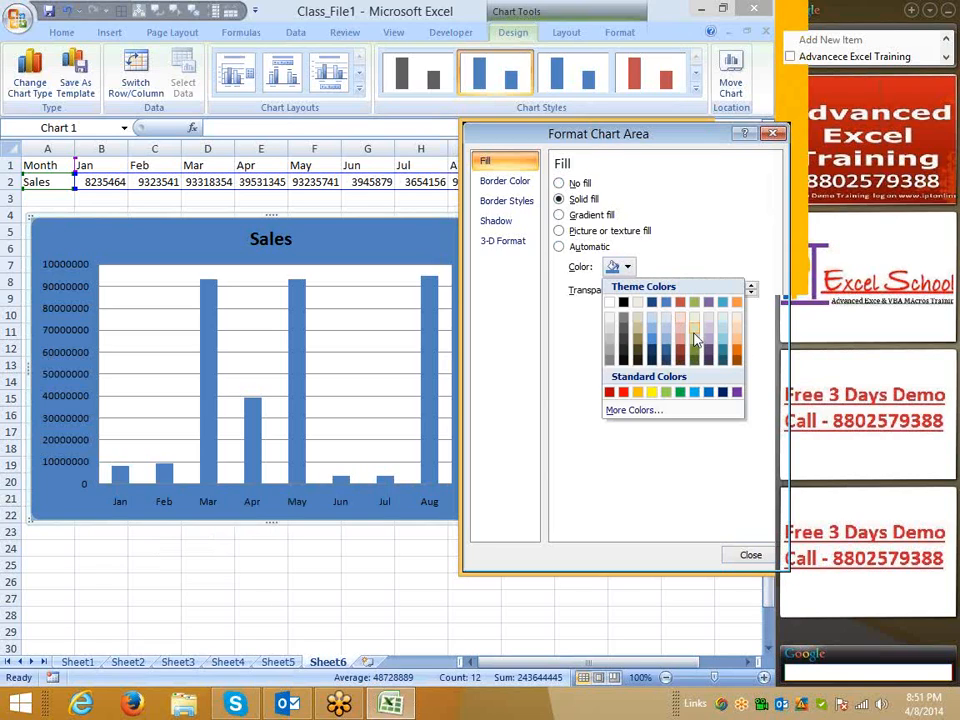
{"action": "left_click", "coordinate": [624, 392]}
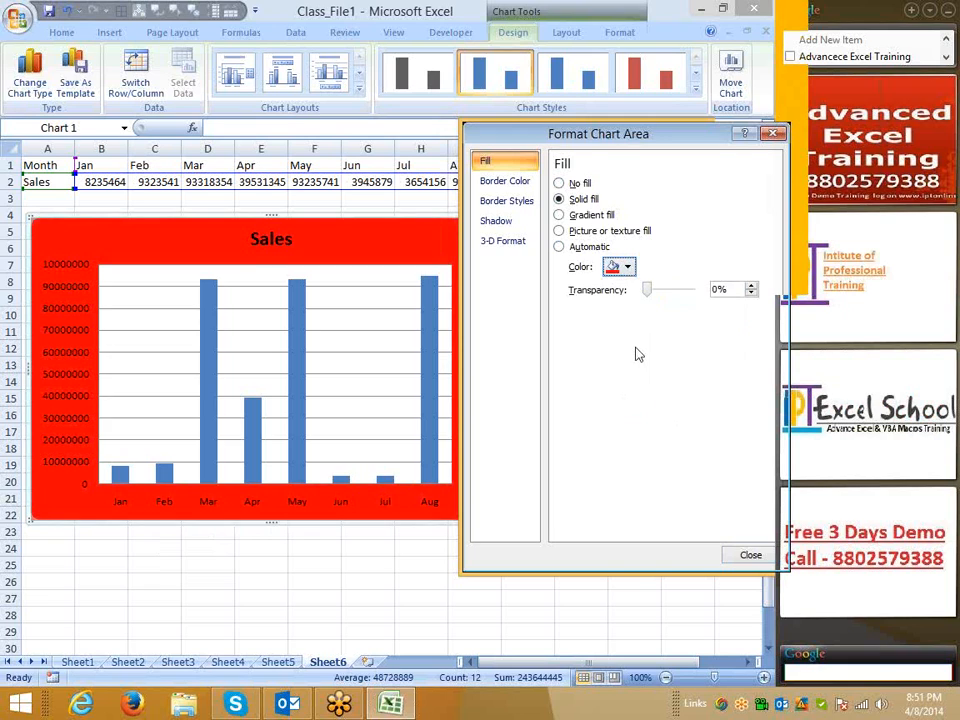
{"action": "mouse_move", "coordinate": [651, 294]}
{"action": "left_mouse_down"}
{"action": "mouse_move", "coordinate": [690, 291]}
{"action": "mouse_move", "coordinate": [668, 300]}
{"action": "left_mouse_up"}
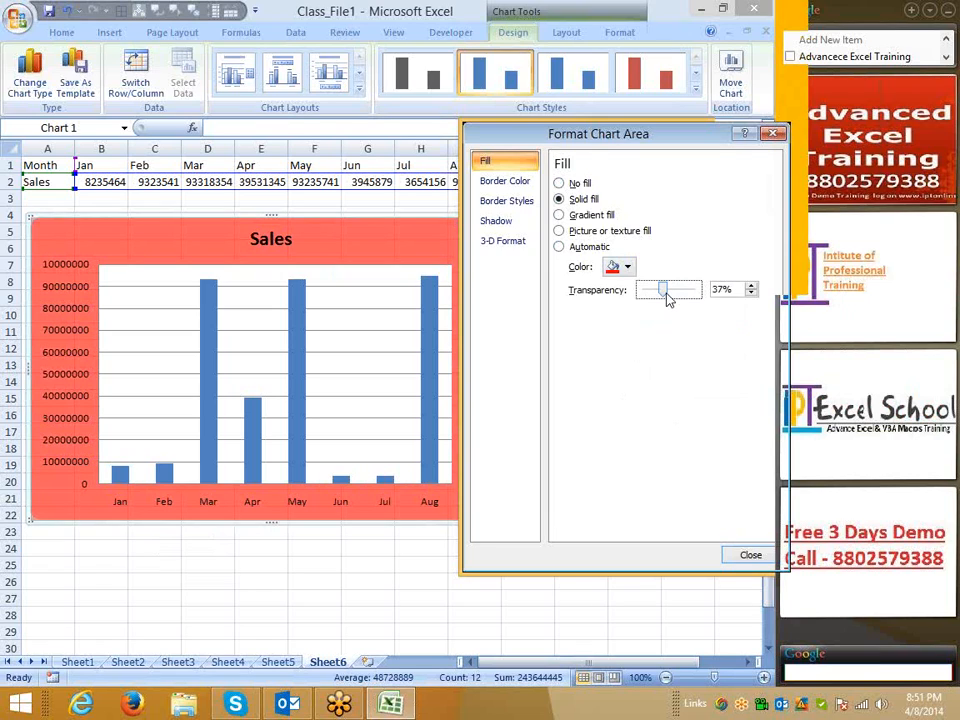
{"action": "left_click_drag", "start_coordinate": [668, 300], "coordinate": [638, 297]}
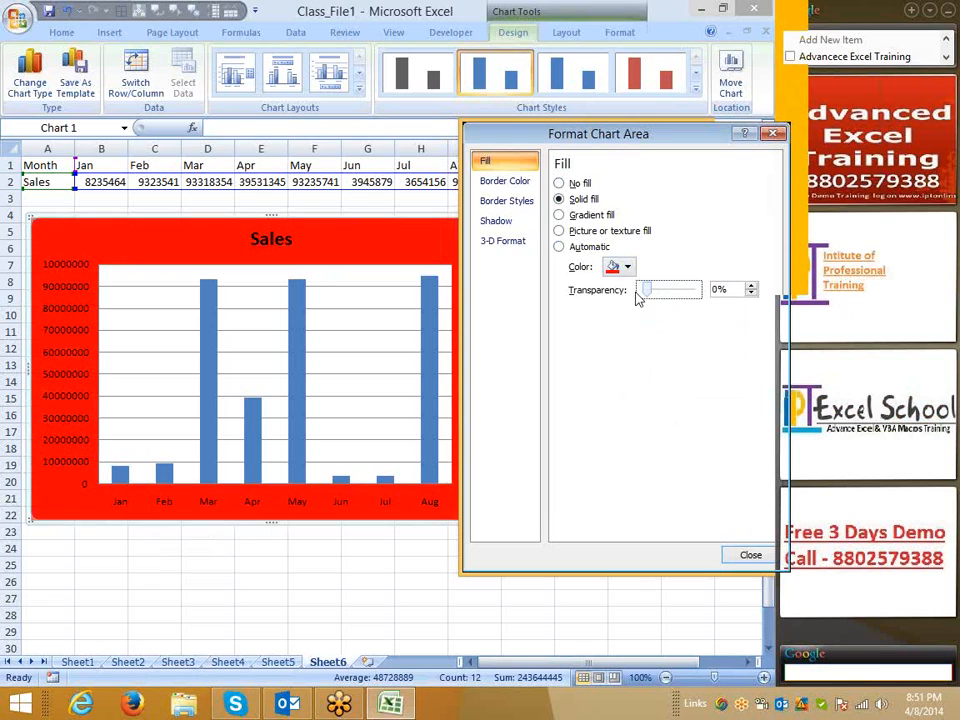
Try a gradient fill on the chart area and browse the preset gradient colors
{"action": "left_click", "coordinate": [559, 214]}
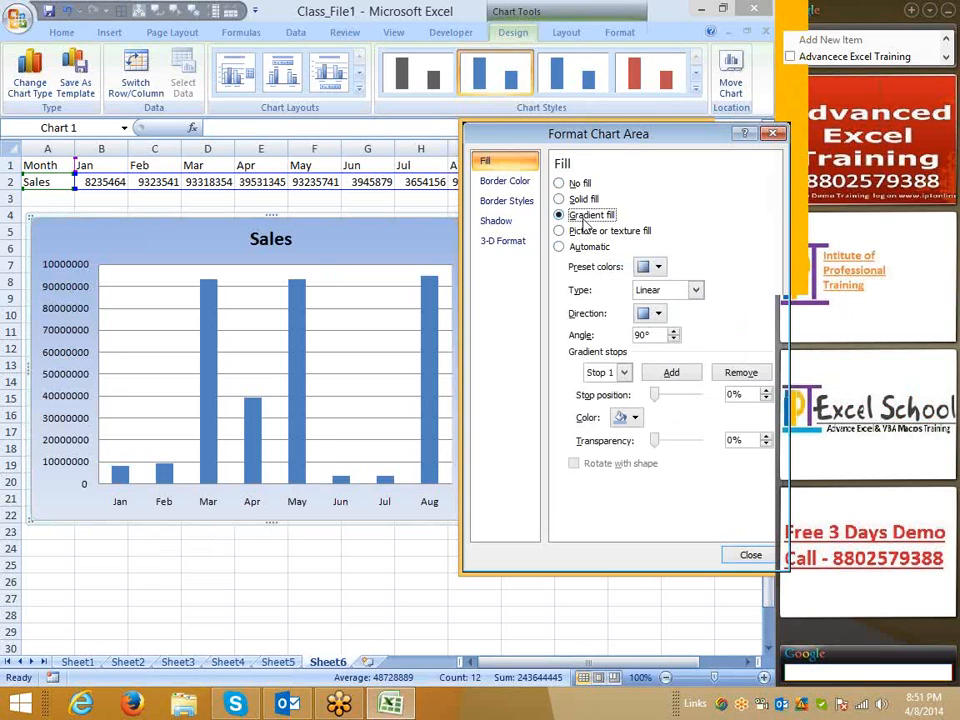
{"action": "left_click", "coordinate": [649, 268]}
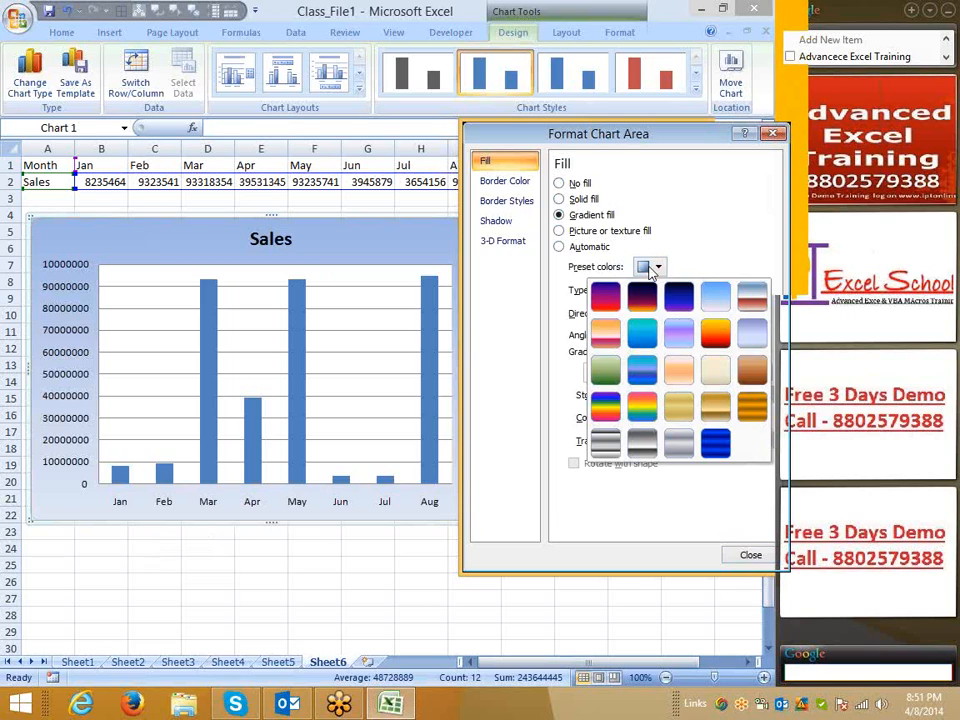
{"action": "left_click", "coordinate": [540, 335]}
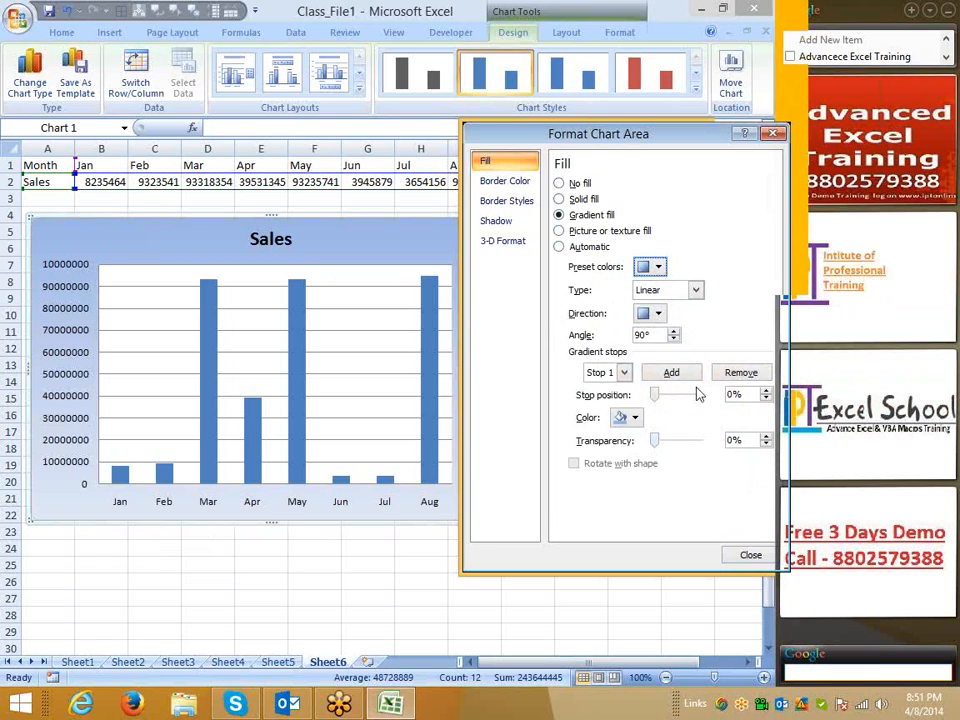
Switch the chart area to a picture or texture fill and look through the preset textures
{"action": "left_click", "coordinate": [645, 230]}
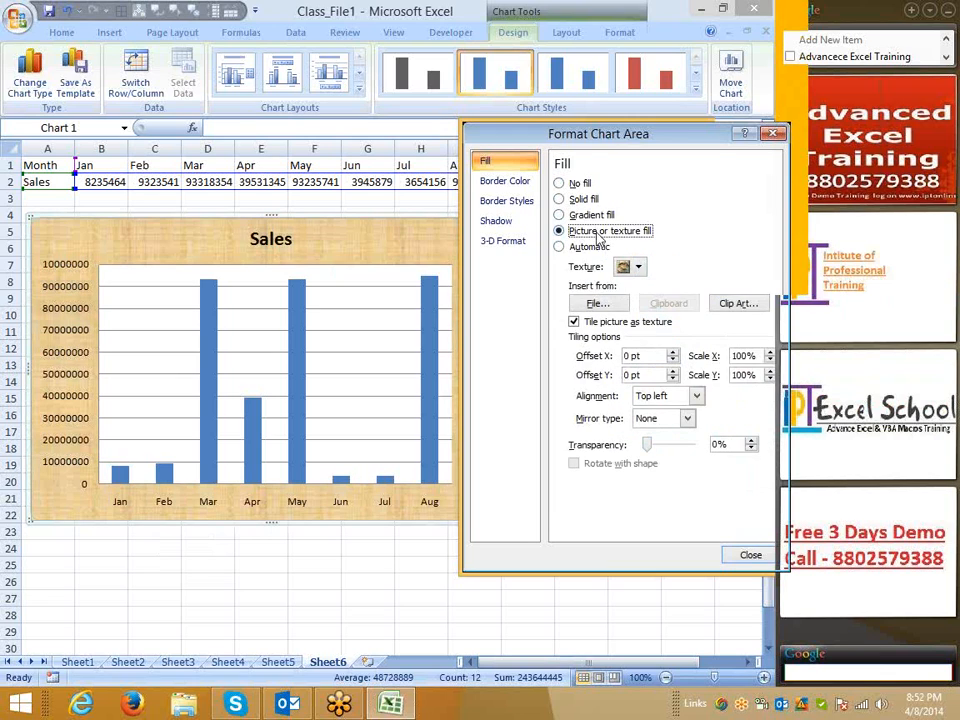
{"action": "left_click", "coordinate": [630, 267]}
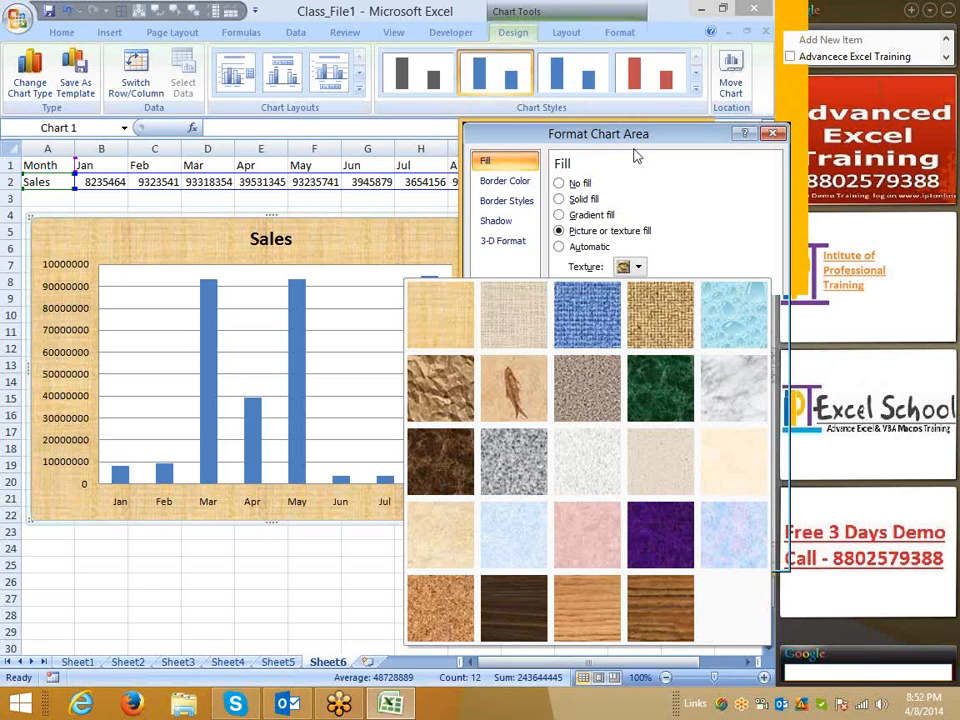
{"action": "left_click", "coordinate": [652, 205]}
Fill the chart area with the picture Add from the Desktop and set its transparency to 64%
{"action": "left_click", "coordinate": [598, 303]}
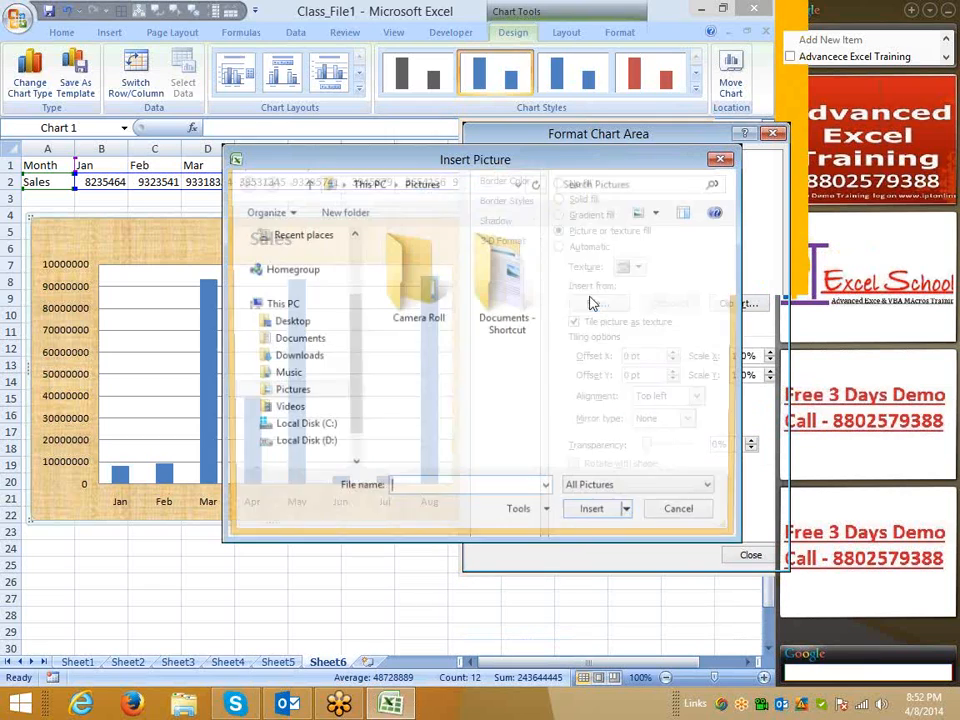
{"action": "left_click", "coordinate": [292, 322]}
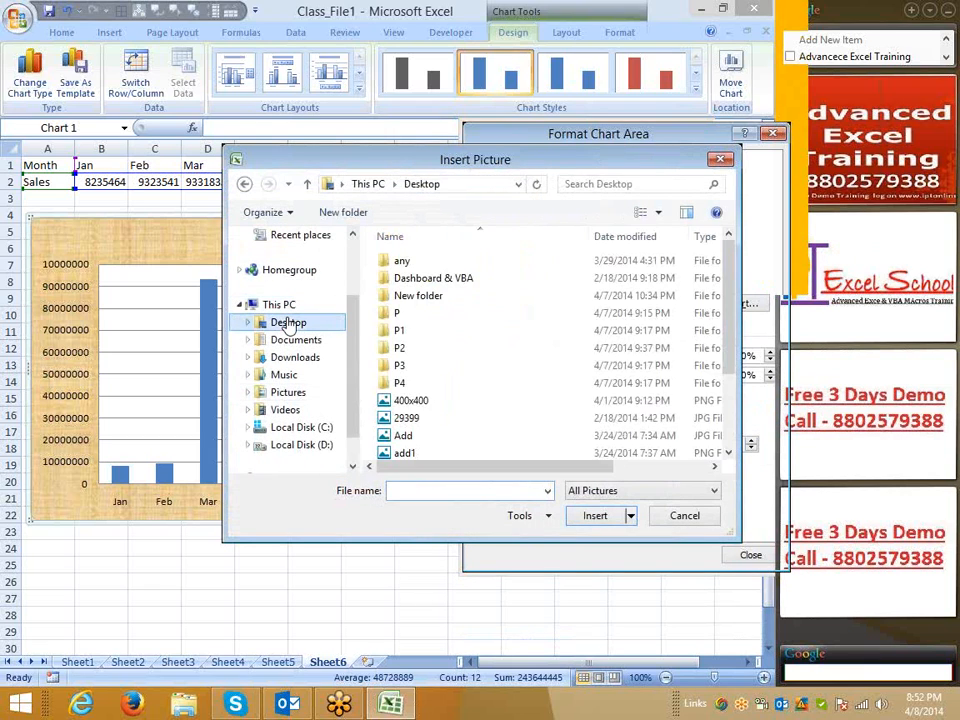
{"action": "left_click", "coordinate": [404, 436]}
{"action": "left_click", "coordinate": [612, 522]}
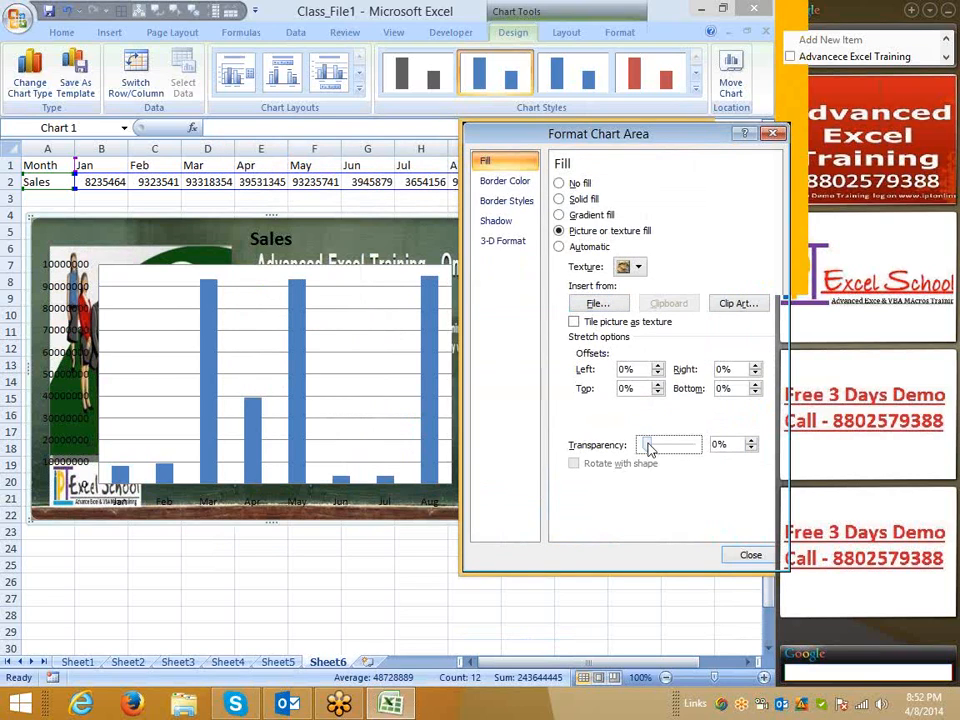
{"action": "left_click_drag", "start_coordinate": [648, 449], "coordinate": [677, 449]}
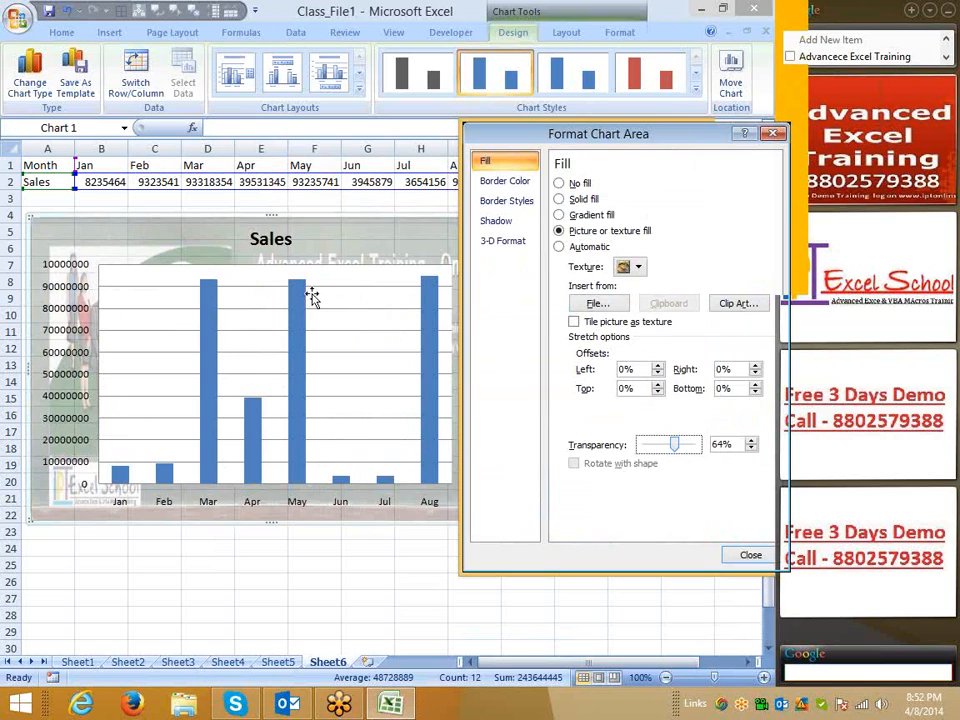
Set the plot area to No fill and return to the chart area's fill options
{"action": "left_click", "coordinate": [229, 285]}
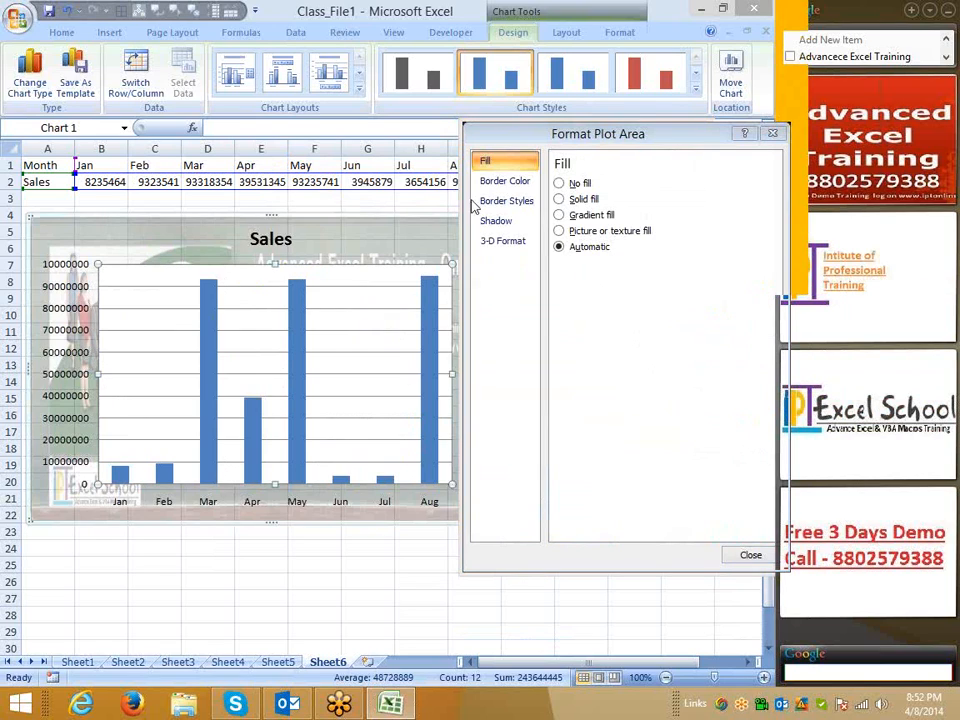
{"action": "left_click", "coordinate": [559, 184]}
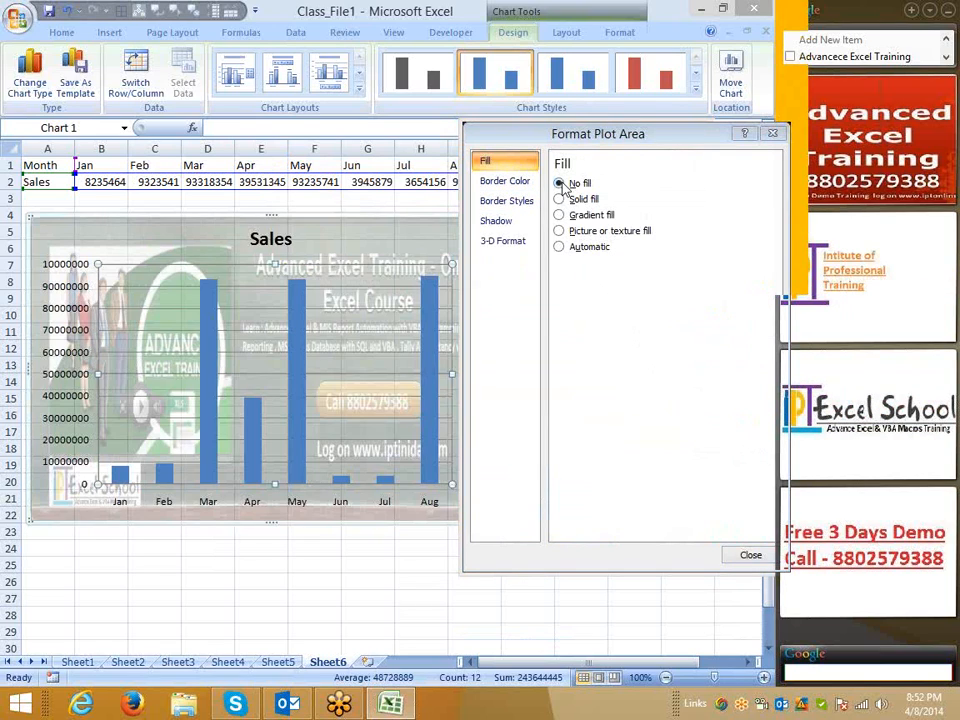
{"action": "left_click", "coordinate": [397, 231]}
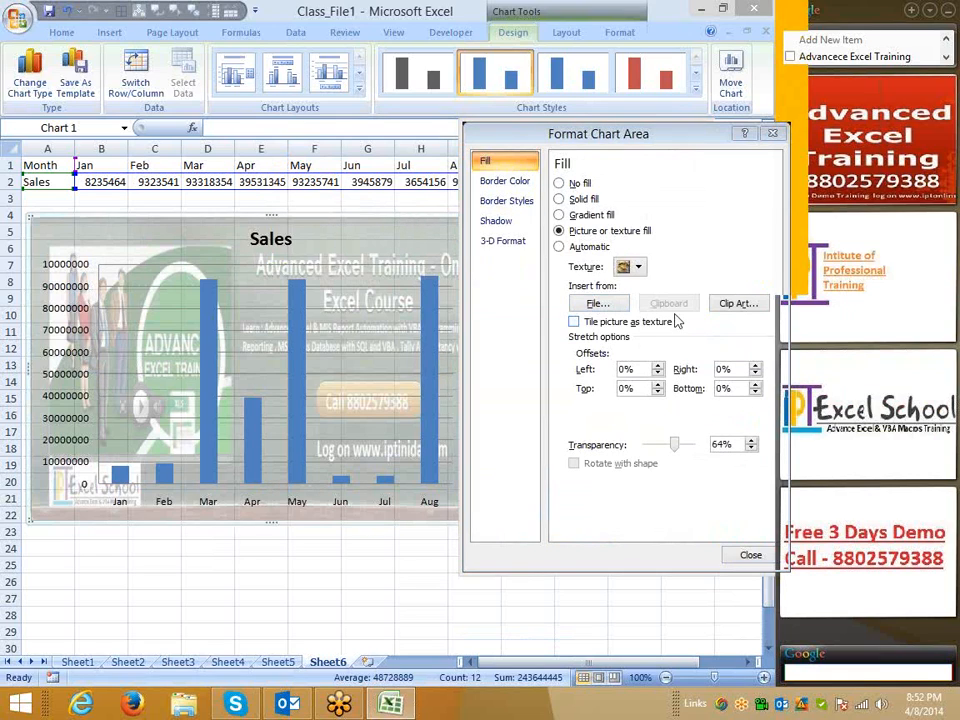
{"action": "left_click", "coordinate": [681, 278]}
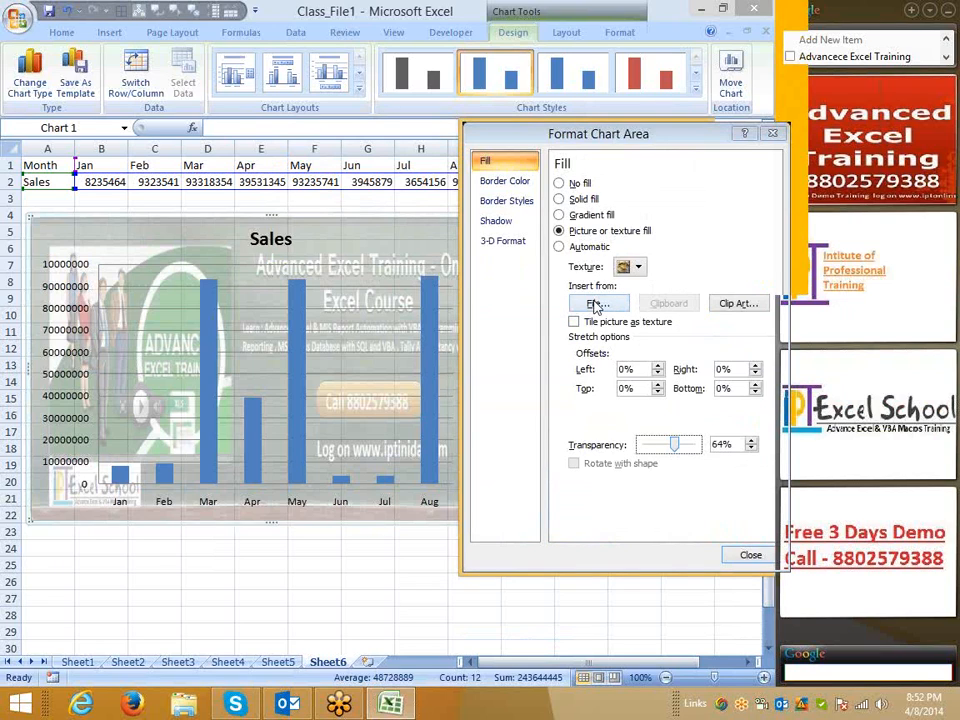
Switch to Firefox, load google.co.in and open Google Images
{"action": "left_click", "coordinate": [135, 706]}
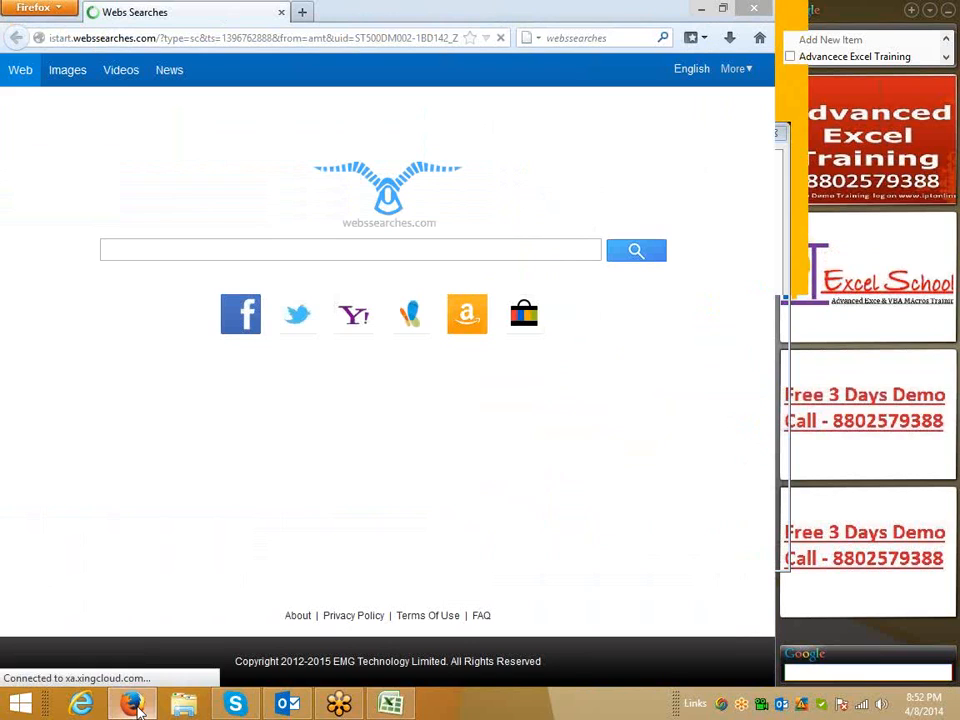
{"action": "left_click", "coordinate": [144, 39]}
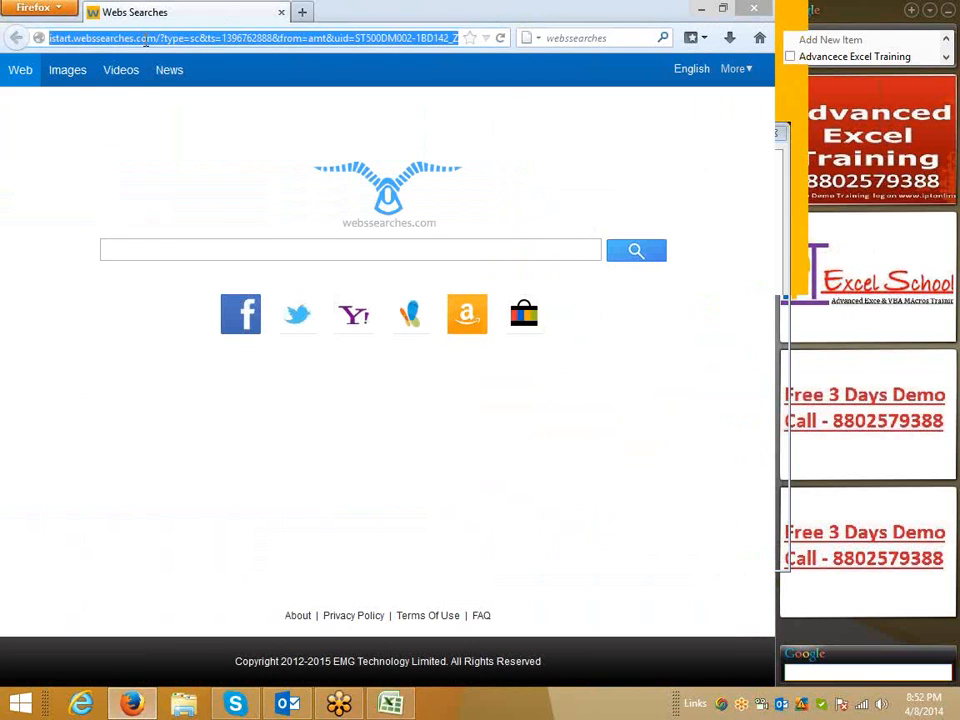
{"action": "type", "text": "google.co.in/"}
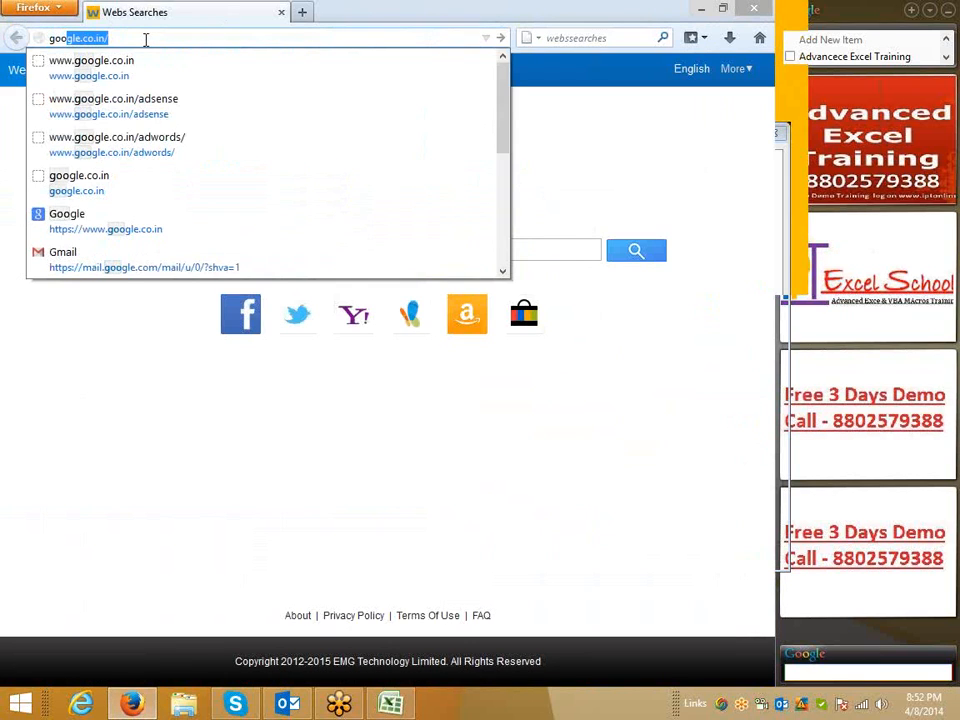
{"action": "key", "text": "Return"}
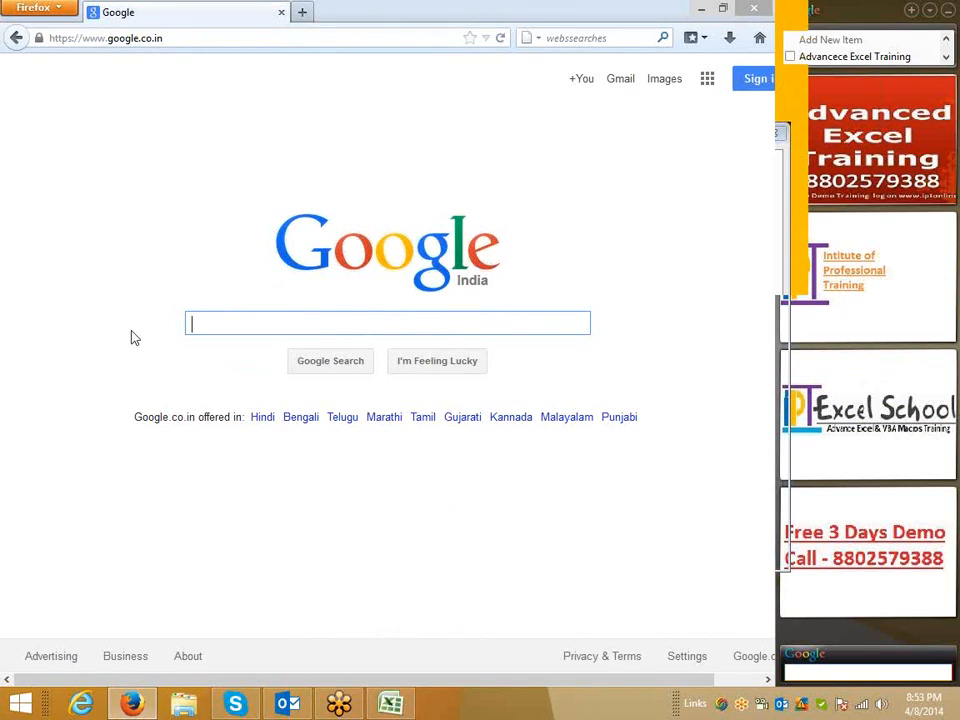
{"action": "left_click", "coordinate": [665, 80]}
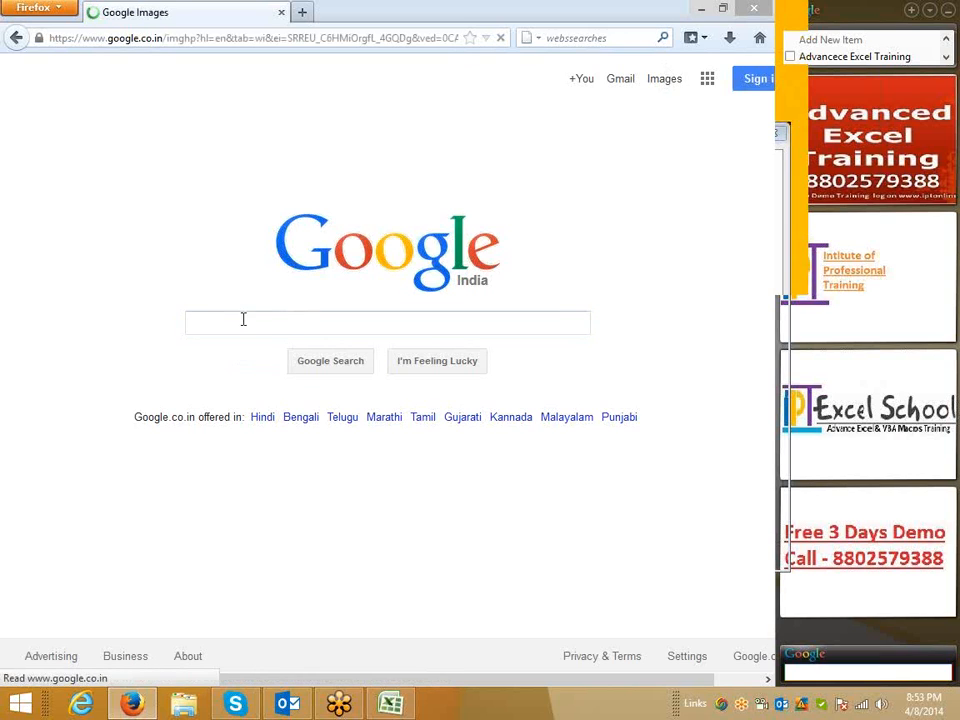
Search Google Images for "sales"
{"action": "type", "text": "exce"}
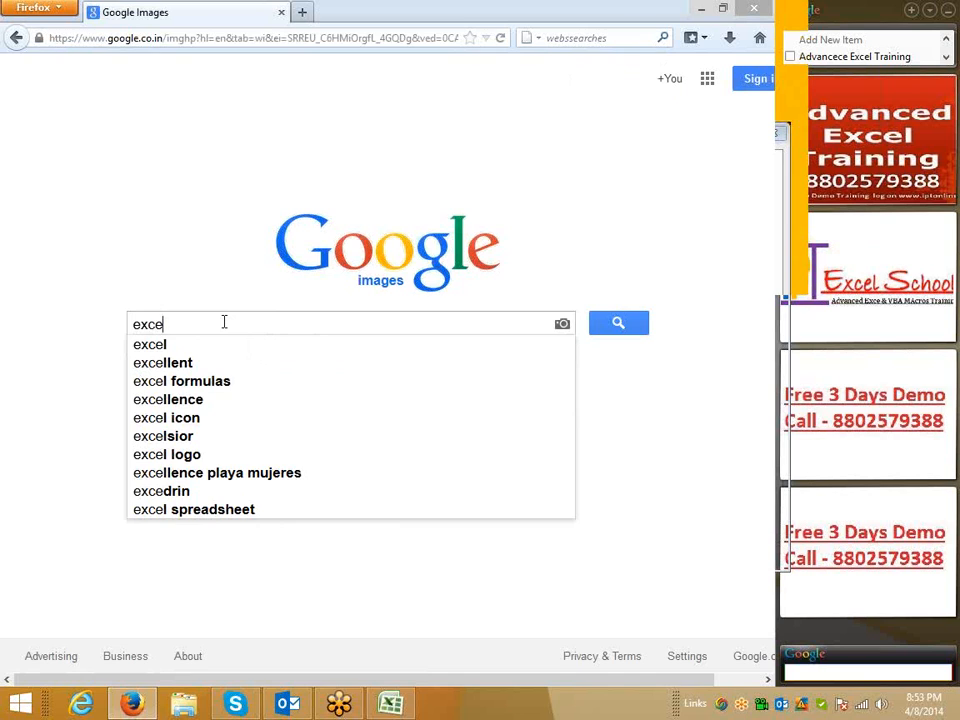
{"action": "key", "text": "BackSpace"}
{"action": "key", "text": "BackSpace"}
{"action": "key", "text": "BackSpace"}
{"action": "key", "text": "BackSpace"}
{"action": "type", "text": "sales"}
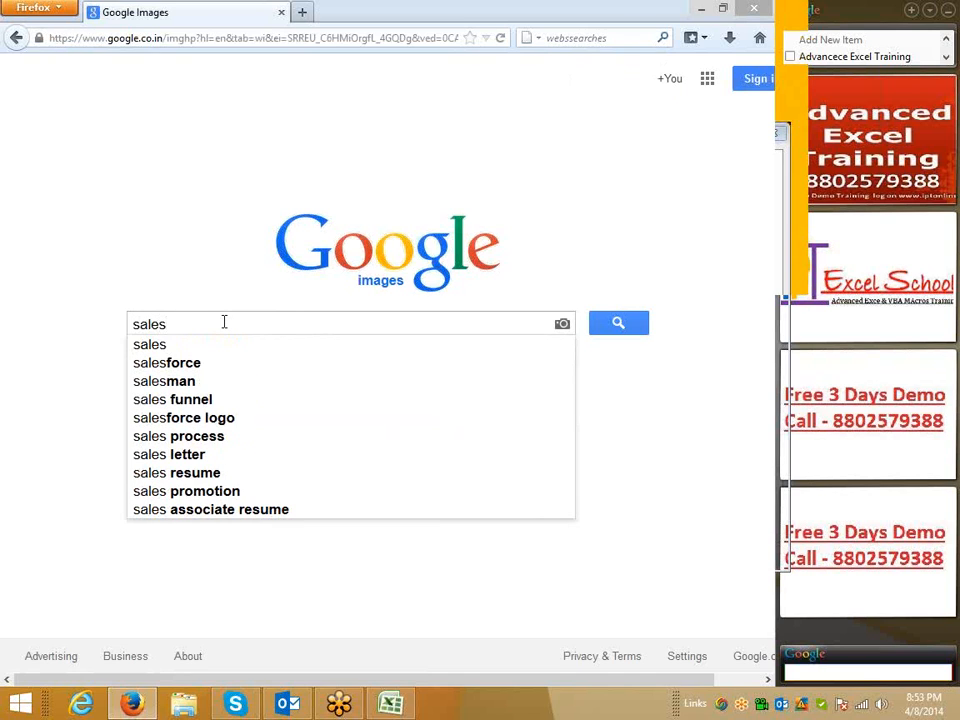
{"action": "key", "text": "Return"}
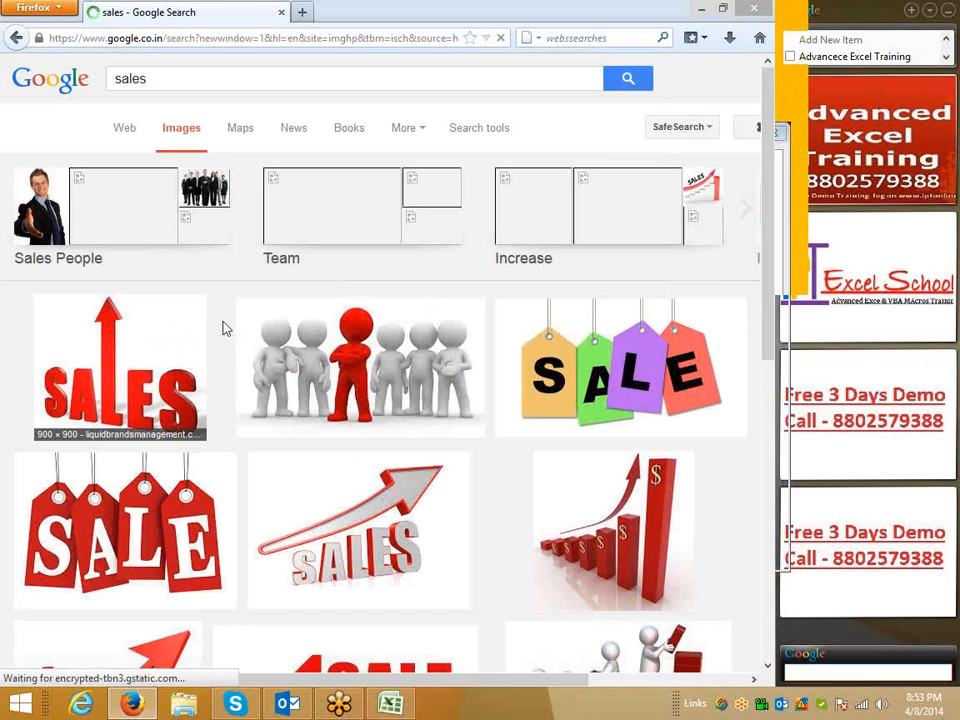
Enlarge the picture of a red figure standing among white figures and copy the image
{"action": "left_click", "coordinate": [279, 407]}
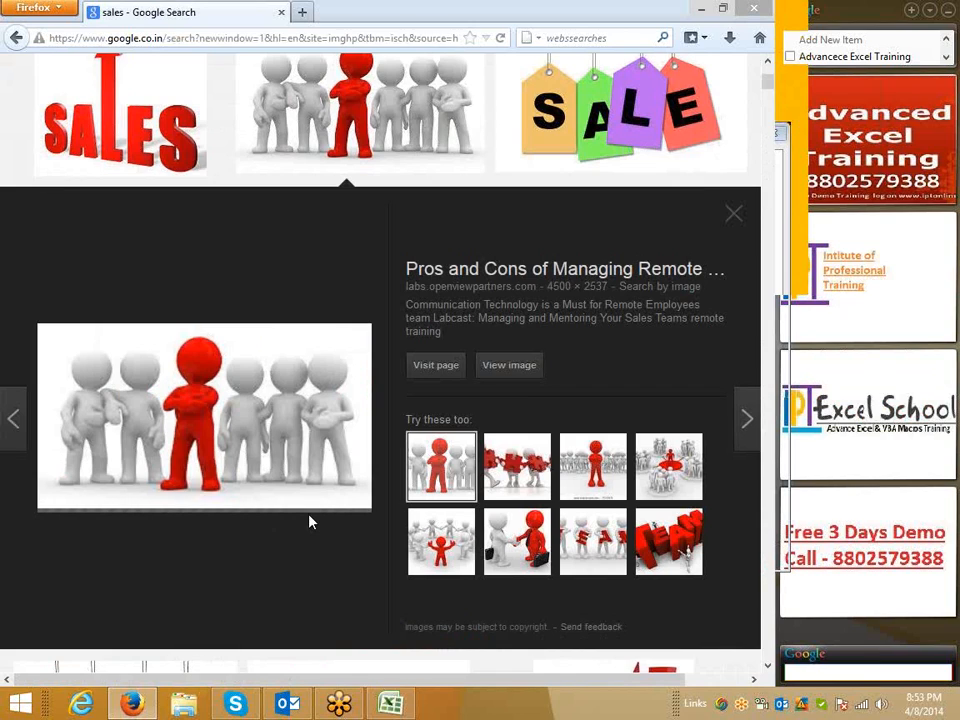
{"action": "right_click", "coordinate": [219, 422]}
{"action": "left_click", "coordinate": [276, 572]}
Return to Excel, fill the chart area with the copied picture and set its transparency to 16%
{"action": "left_click", "coordinate": [390, 706]}
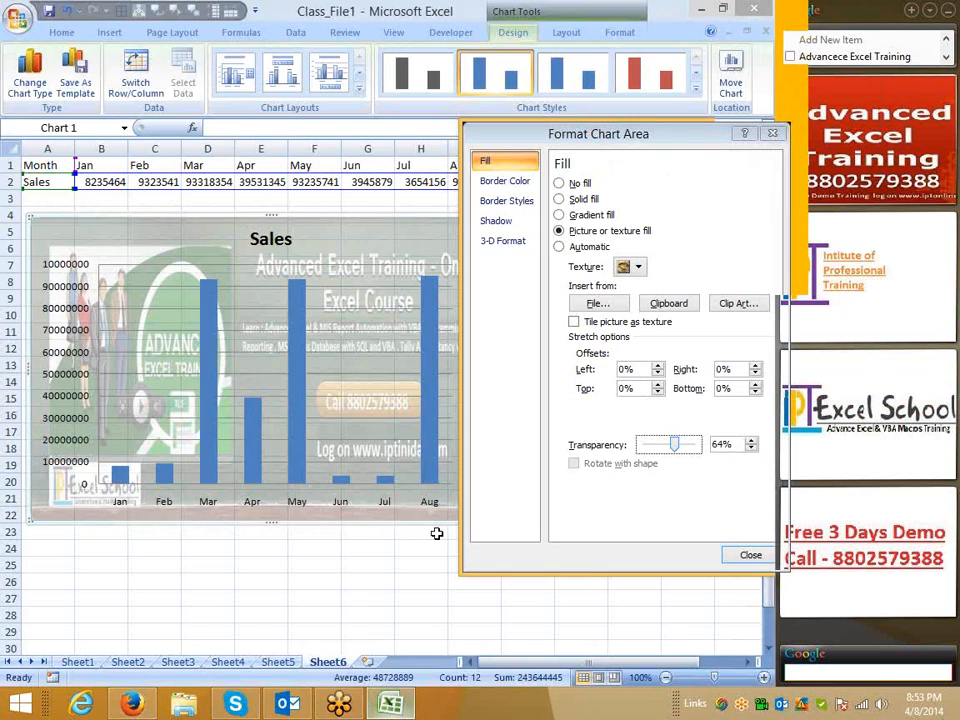
{"action": "left_click", "coordinate": [669, 304]}
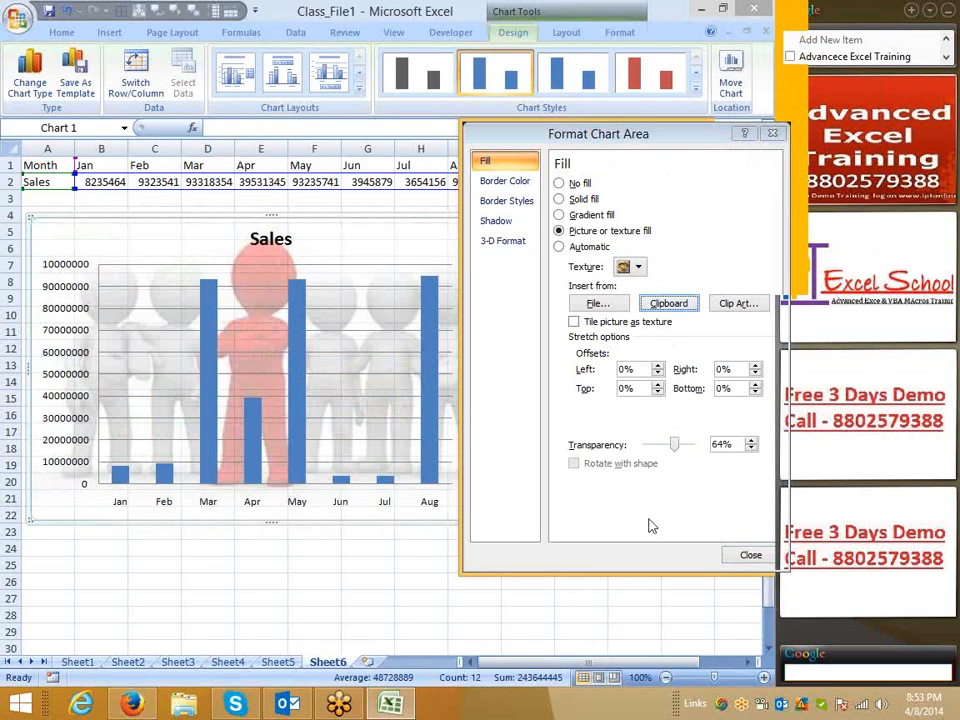
{"action": "left_click_drag", "start_coordinate": [670, 448], "coordinate": [651, 449]}
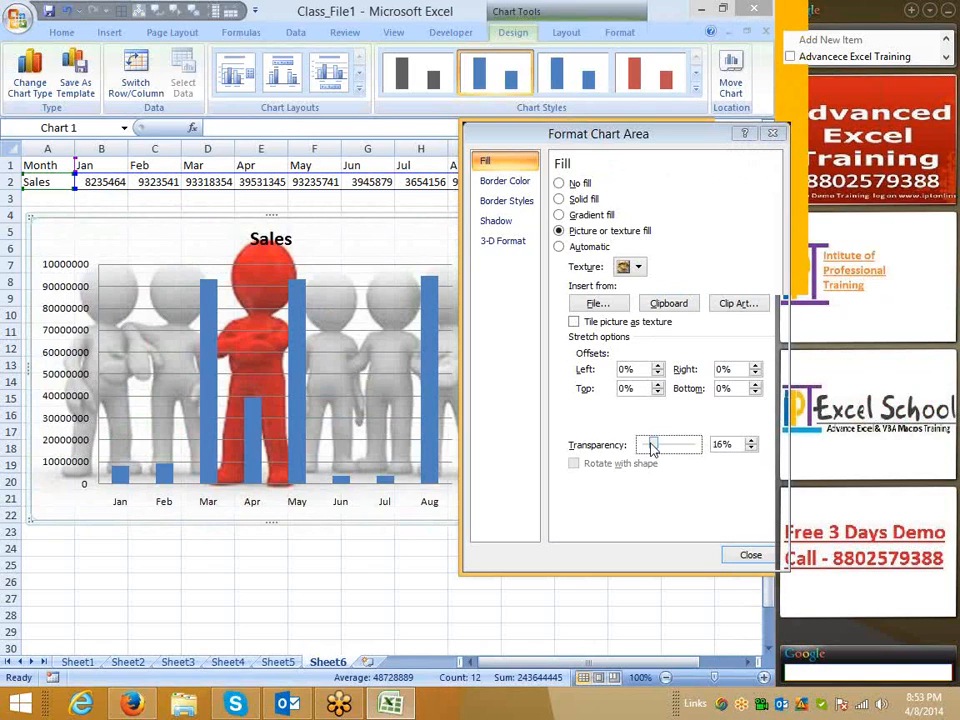
Look at the clip art choices for the chart area's picture fill, then reset the fill to Automatic
{"action": "left_click", "coordinate": [727, 309]}
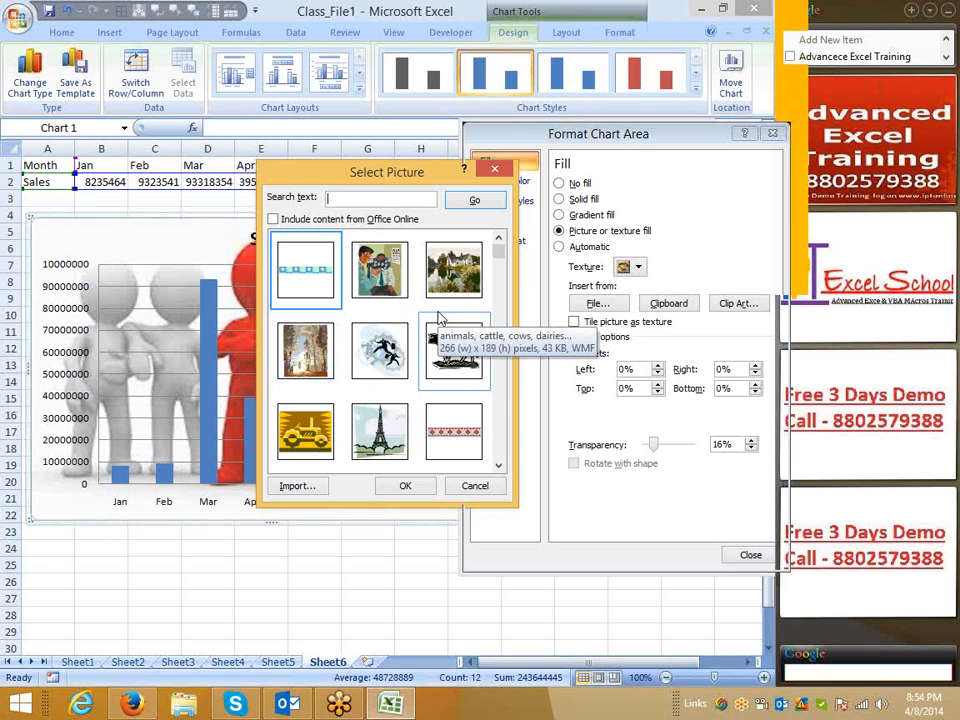
{"action": "left_click", "coordinate": [494, 168]}
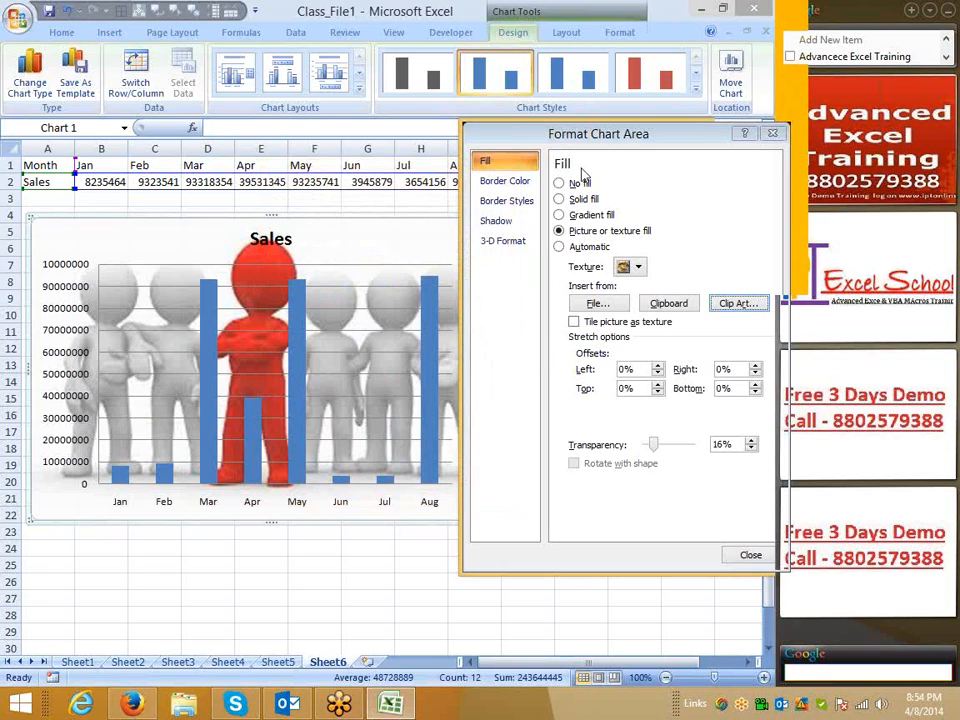
{"action": "left_click", "coordinate": [588, 248]}
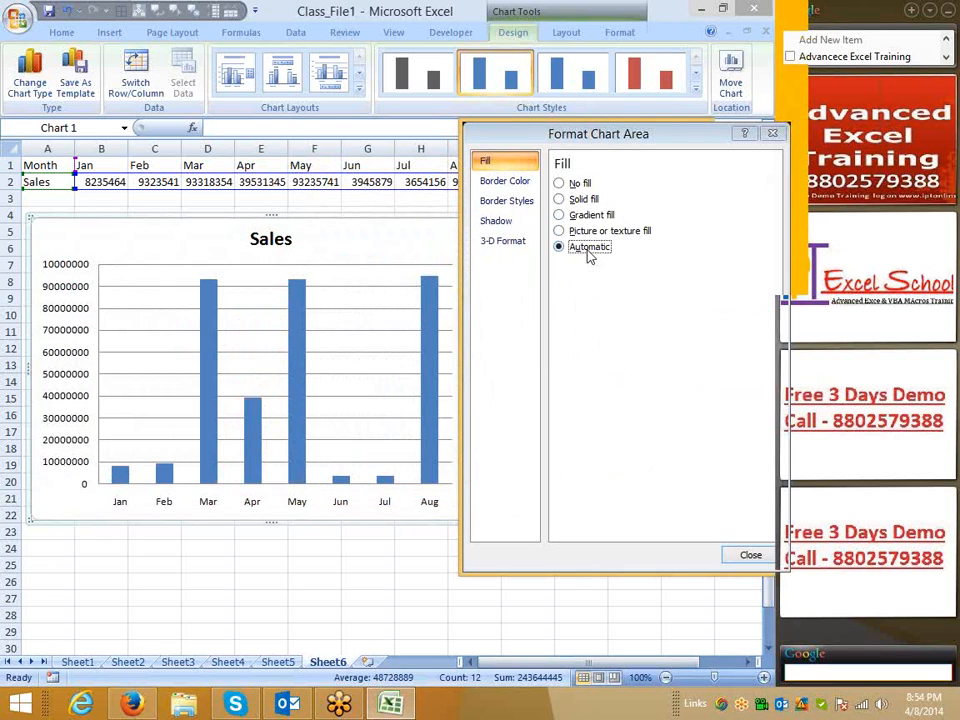
Review the chart area's border color, border styles, shadow and 3-D format options
{"action": "left_click", "coordinate": [518, 186]}
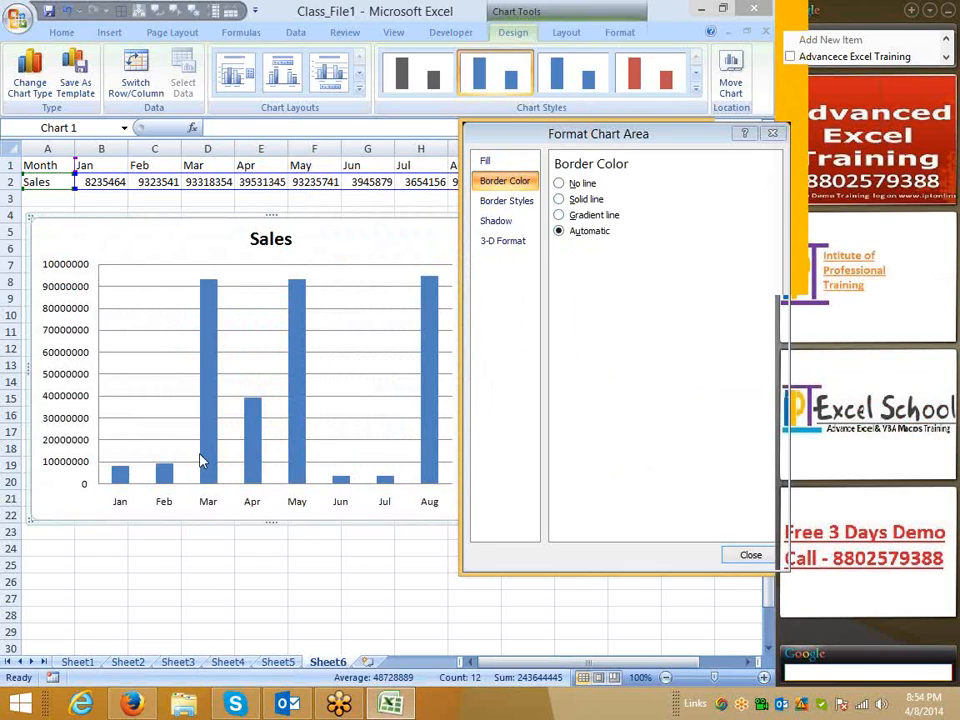
{"action": "mouse_move", "coordinate": [200, 461]}
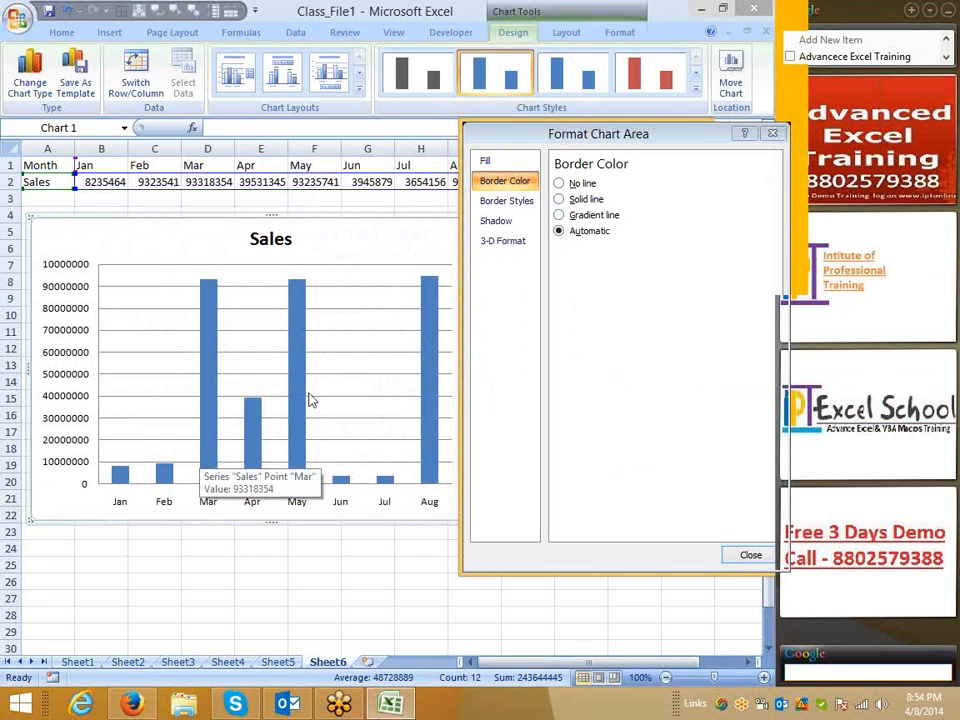
{"action": "left_click", "coordinate": [507, 201]}
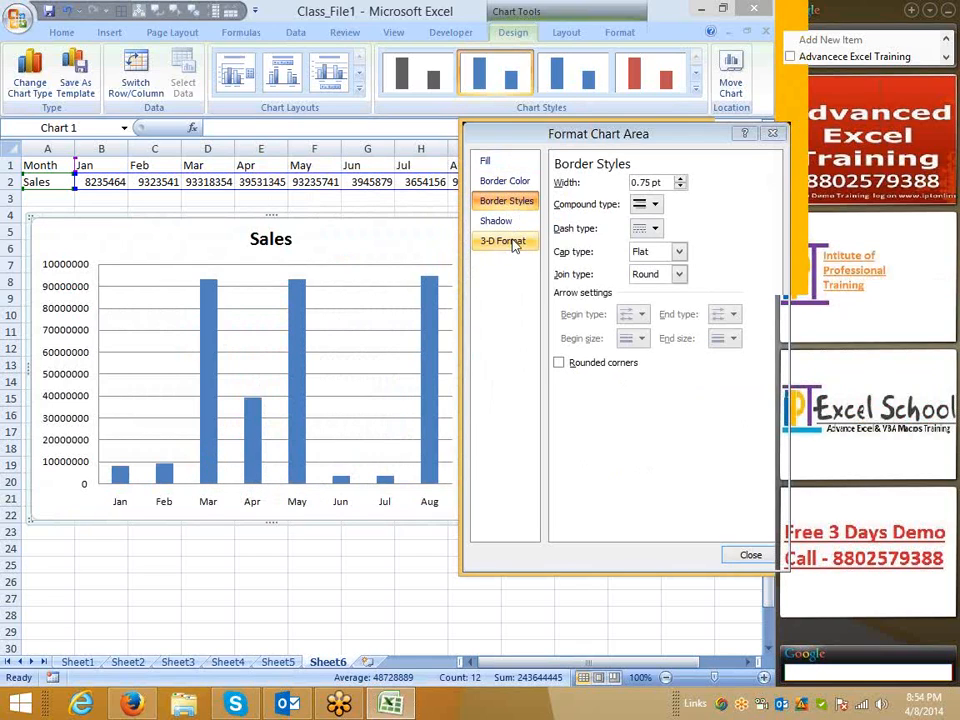
{"action": "left_click", "coordinate": [513, 222]}
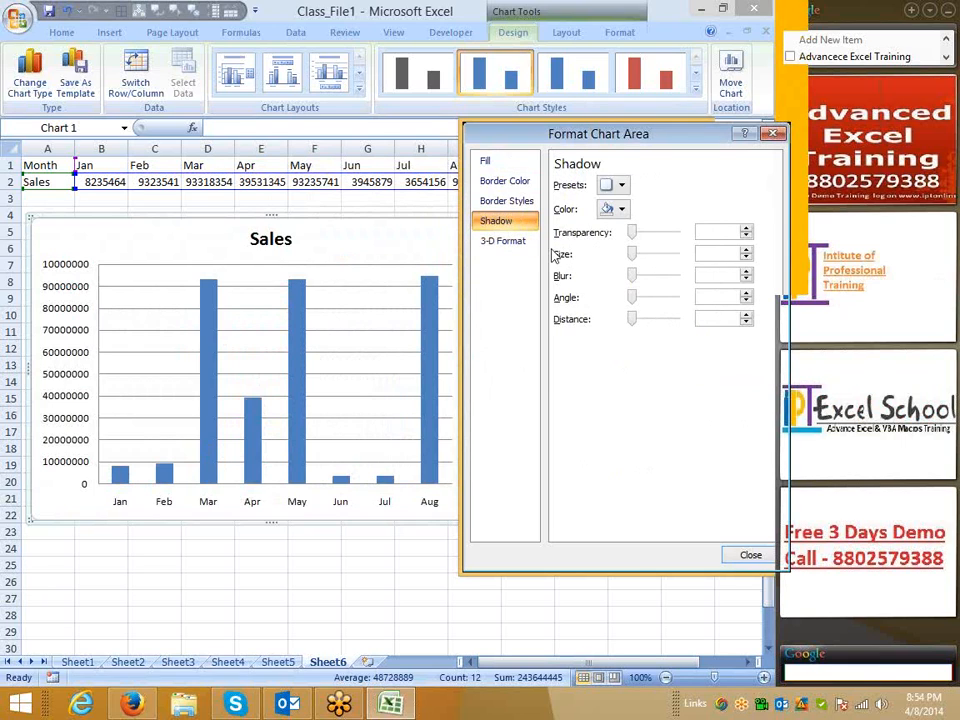
{"action": "left_click", "coordinate": [518, 242]}
{"action": "left_click_drag", "start_coordinate": [691, 135], "coordinate": [381, 137]}
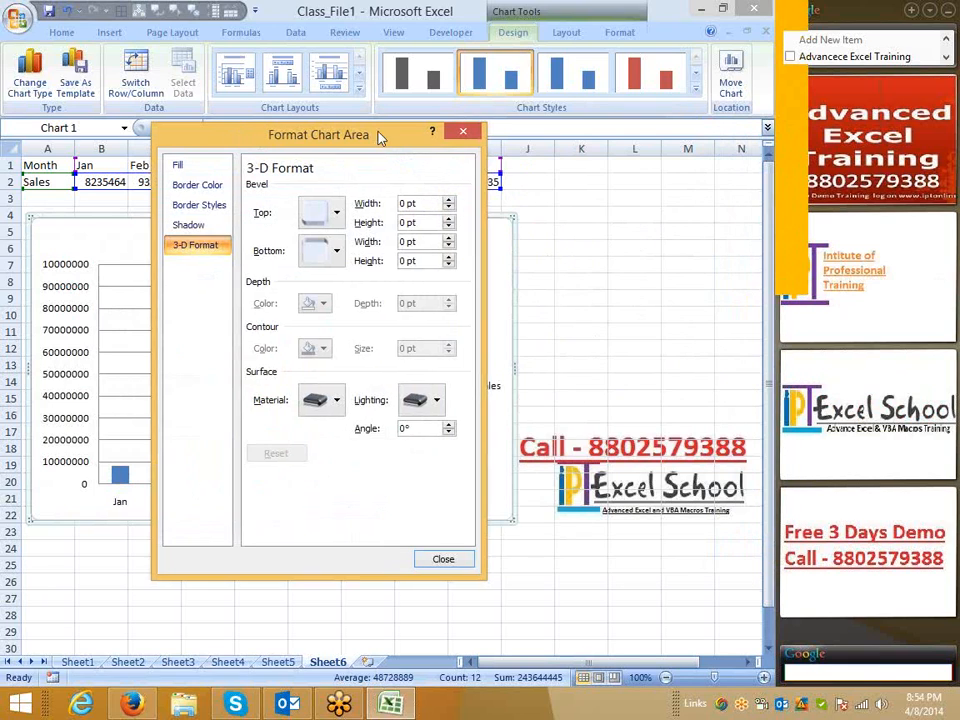
{"action": "key", "text": "Escape"}
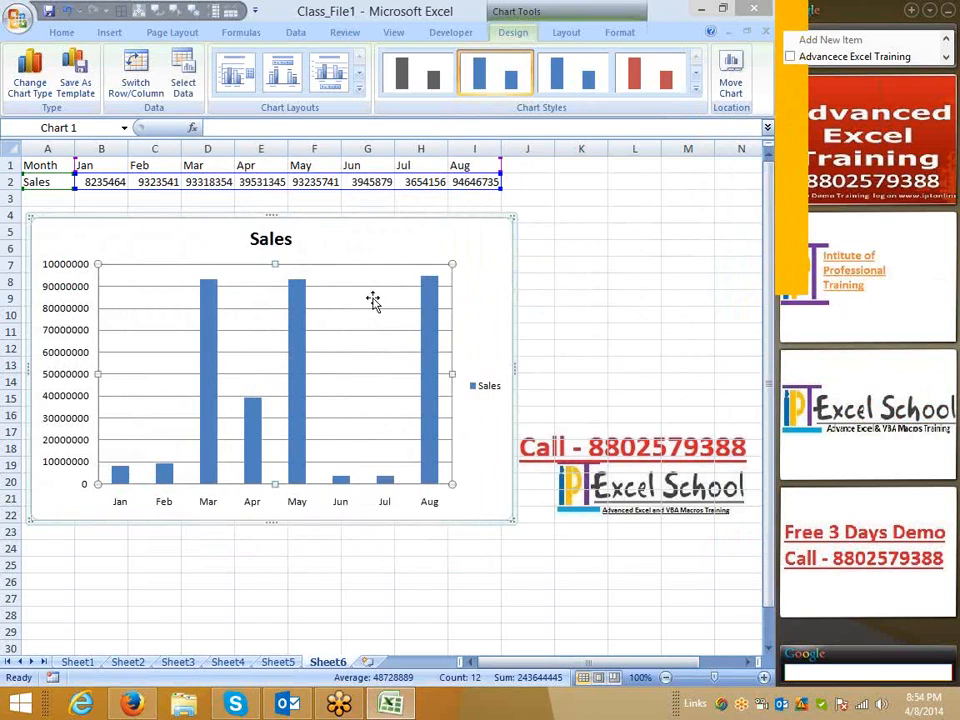
Review the fill options for the plot area and the formatting options for the chart title
{"action": "right_click", "coordinate": [372, 302]}
{"action": "left_click", "coordinate": [400, 401]}
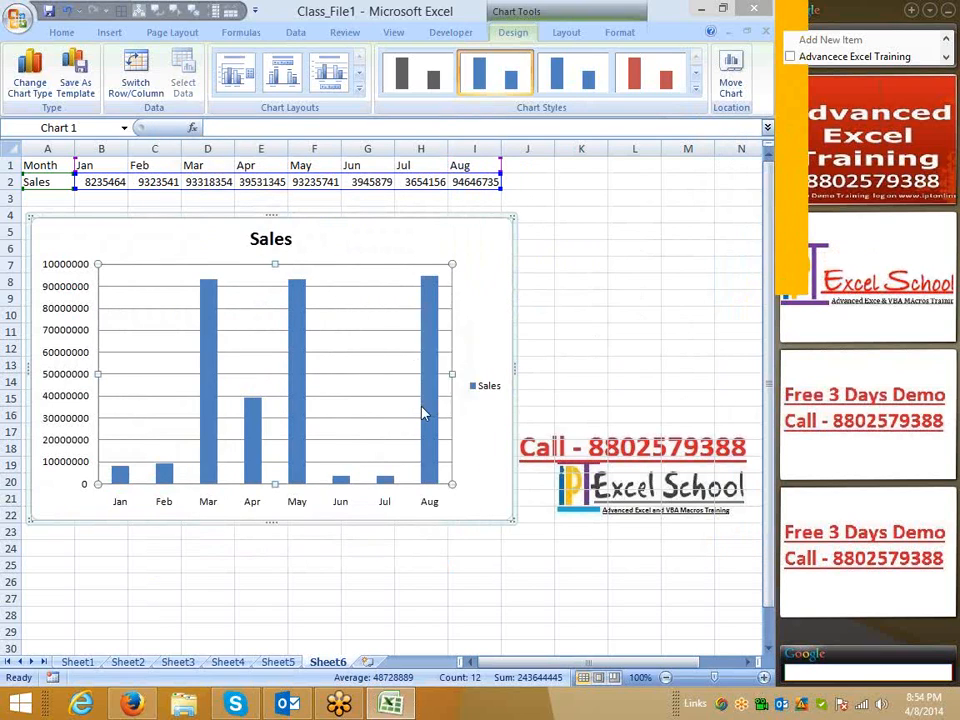
{"action": "left_click_drag", "start_coordinate": [277, 140], "coordinate": [469, 142]}
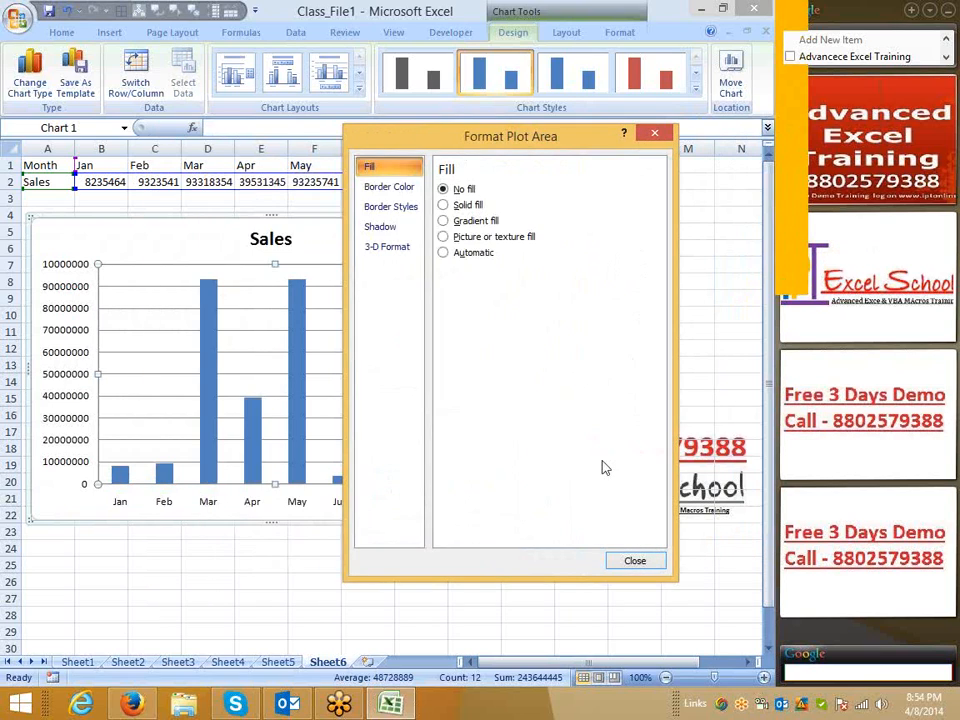
{"action": "left_click", "coordinate": [633, 561]}
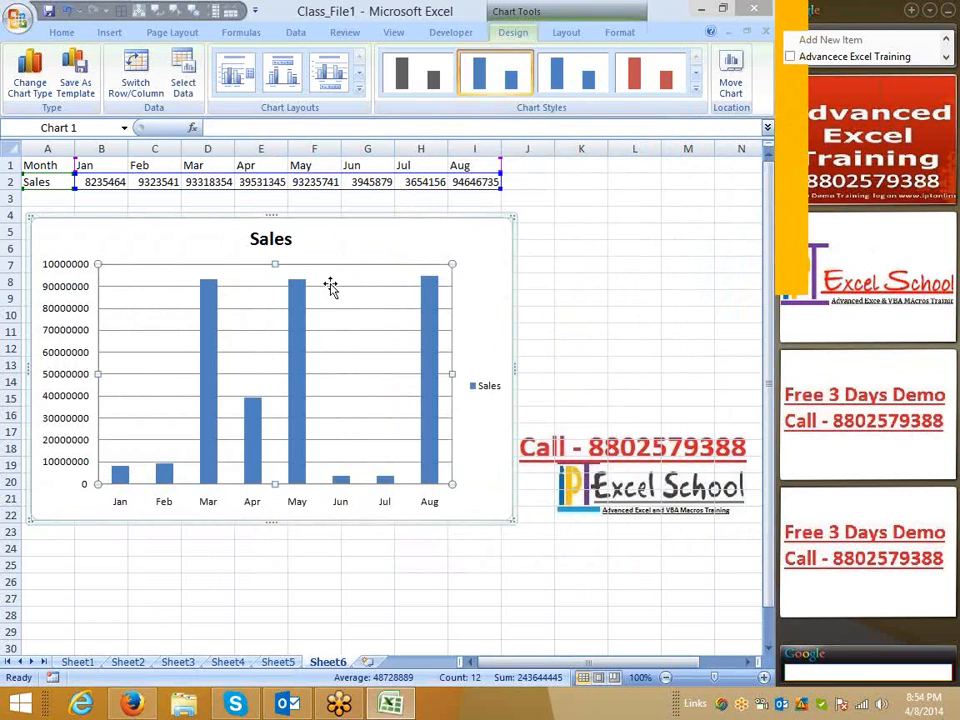
{"action": "left_click", "coordinate": [284, 241]}
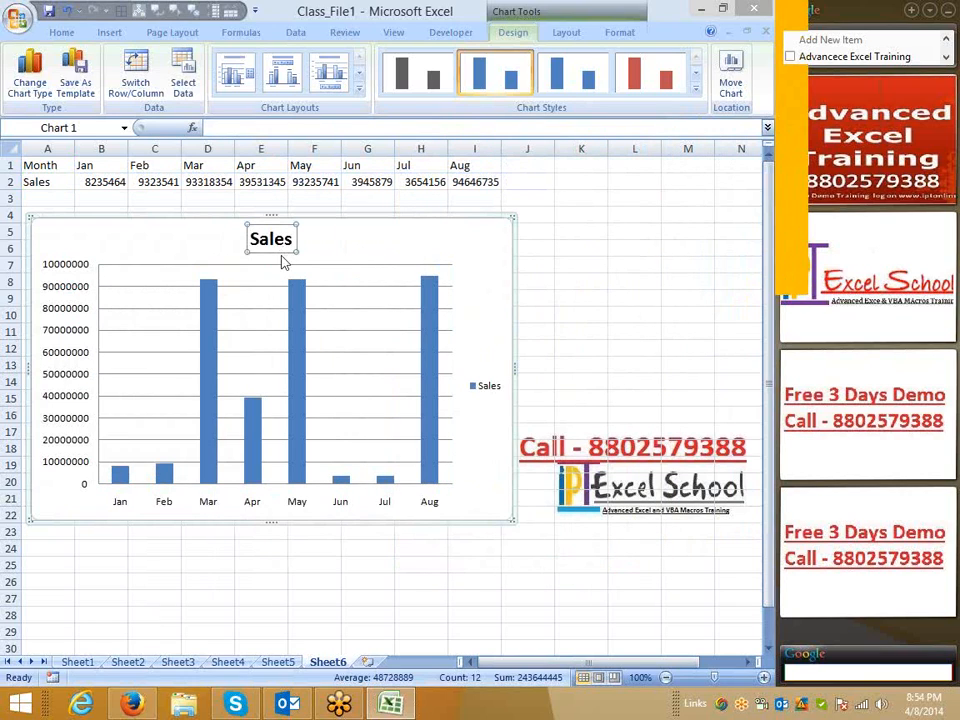
{"action": "right_click", "coordinate": [285, 256]}
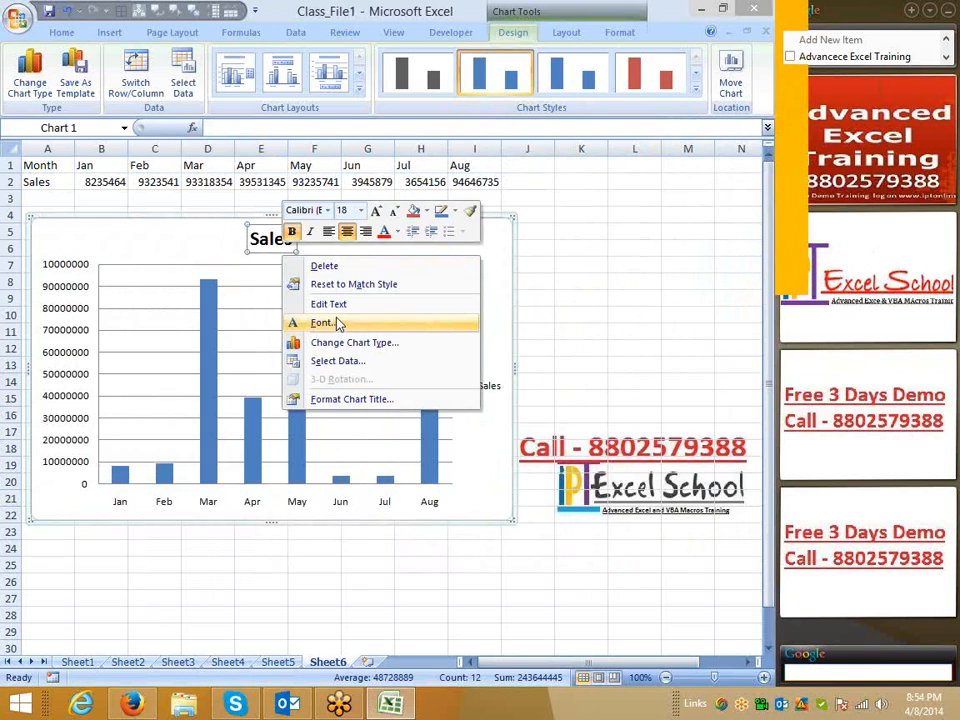
{"action": "left_click", "coordinate": [355, 400]}
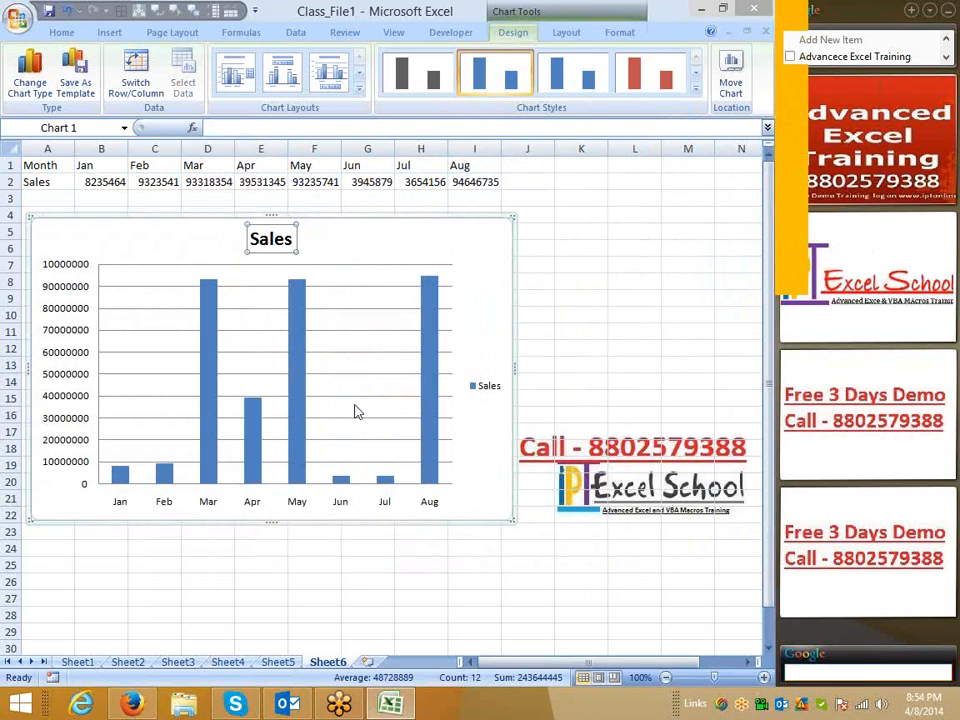
{"action": "left_click", "coordinate": [655, 135]}
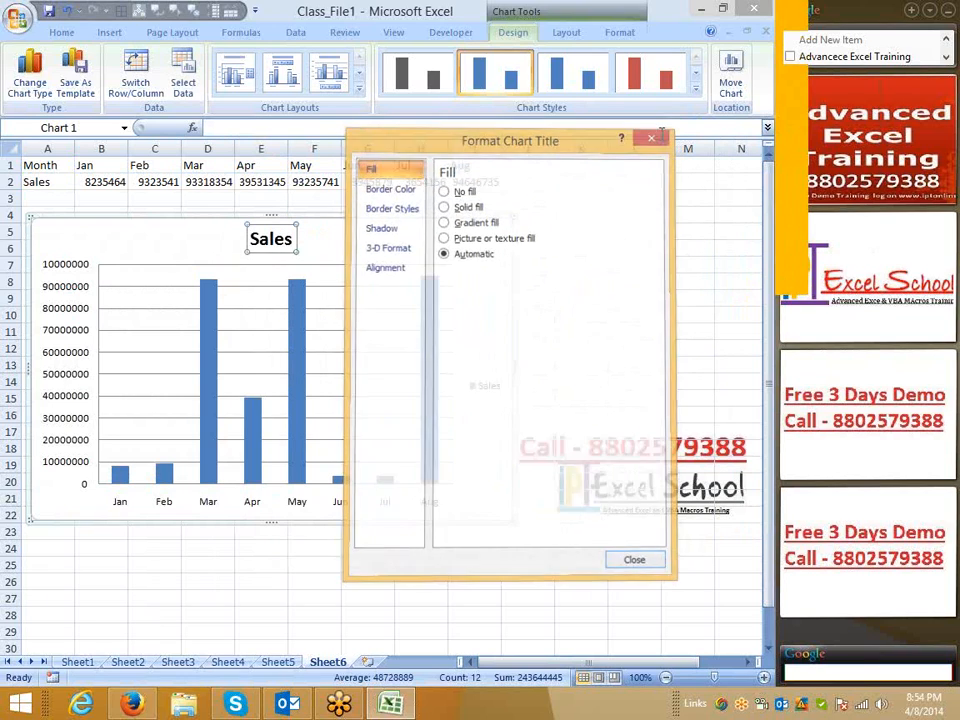
{"action": "left_click", "coordinate": [630, 34]}
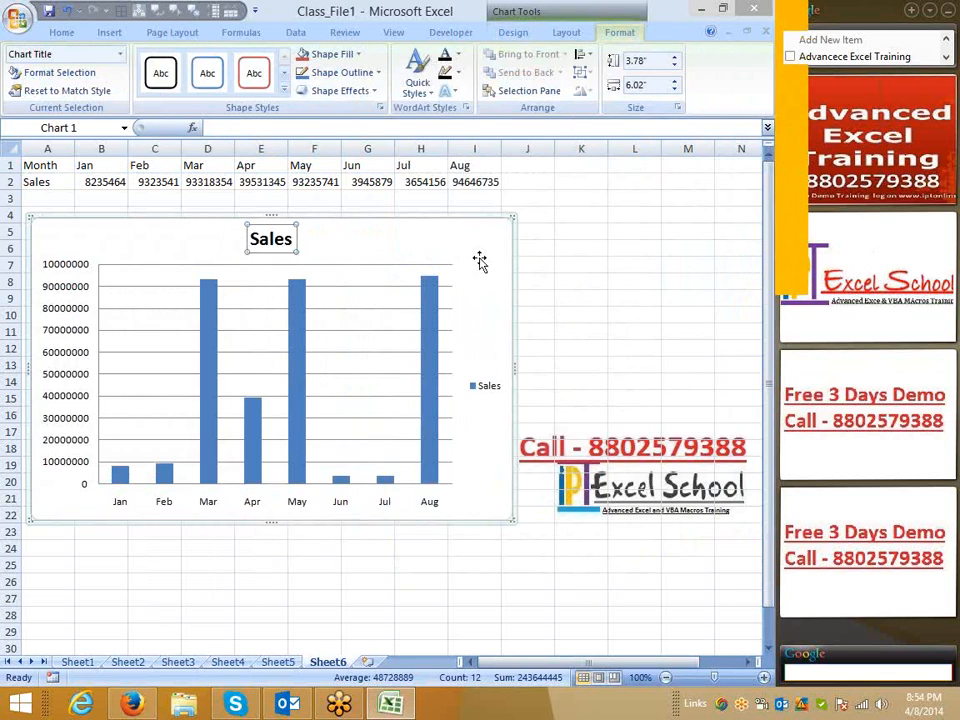
{"action": "left_click", "coordinate": [497, 283]}
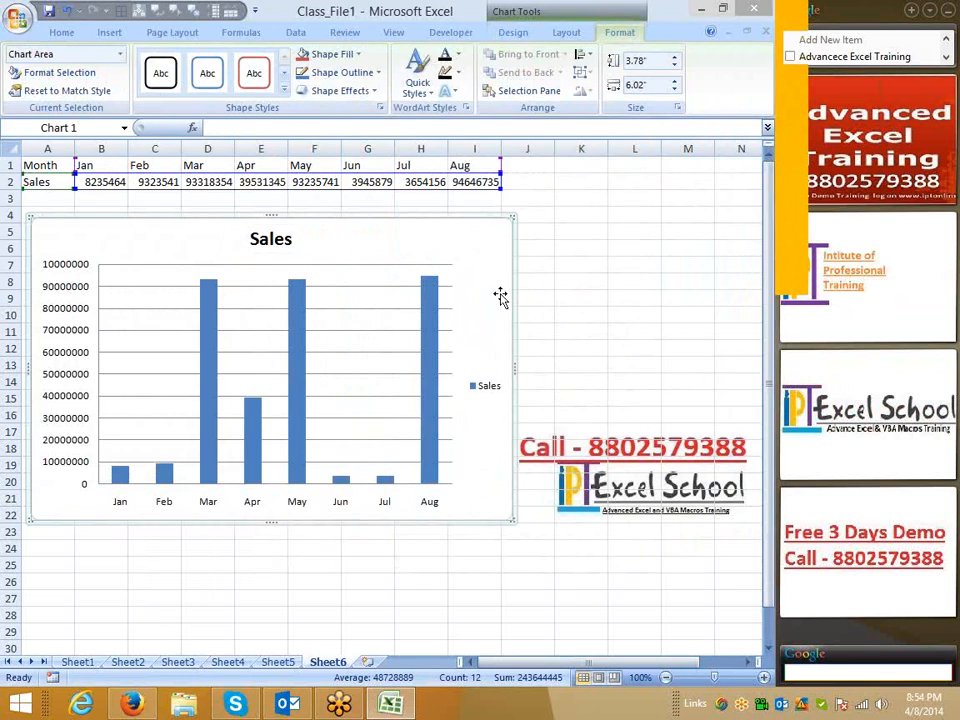
Format the Sales data series with a gap width of 35% and a series overlap of -2%
{"action": "left_click", "coordinate": [437, 391]}
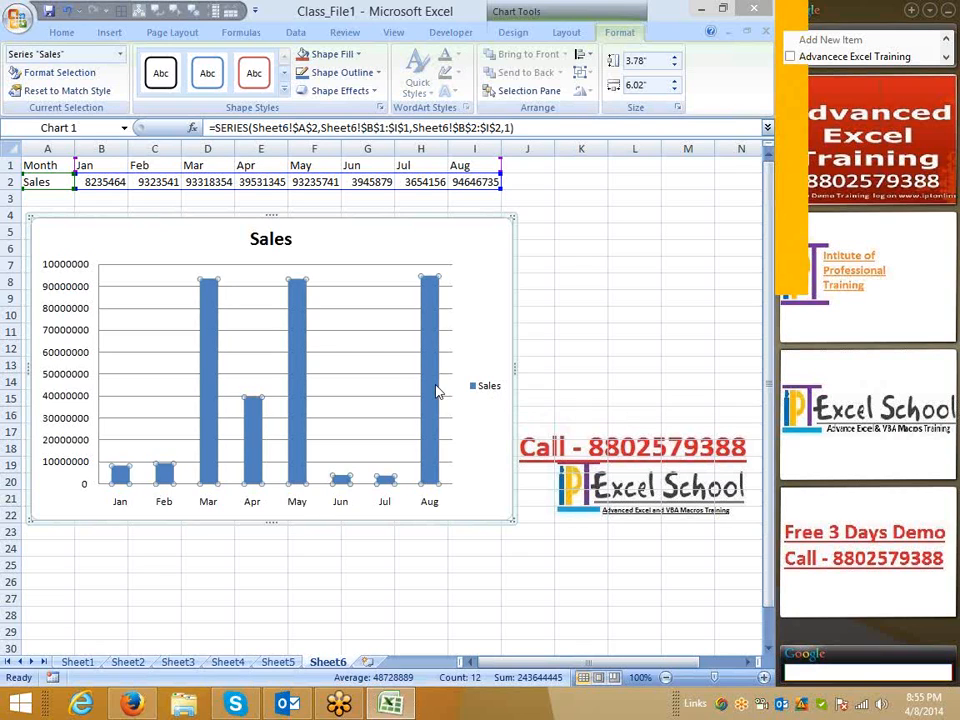
{"action": "right_click", "coordinate": [437, 391]}
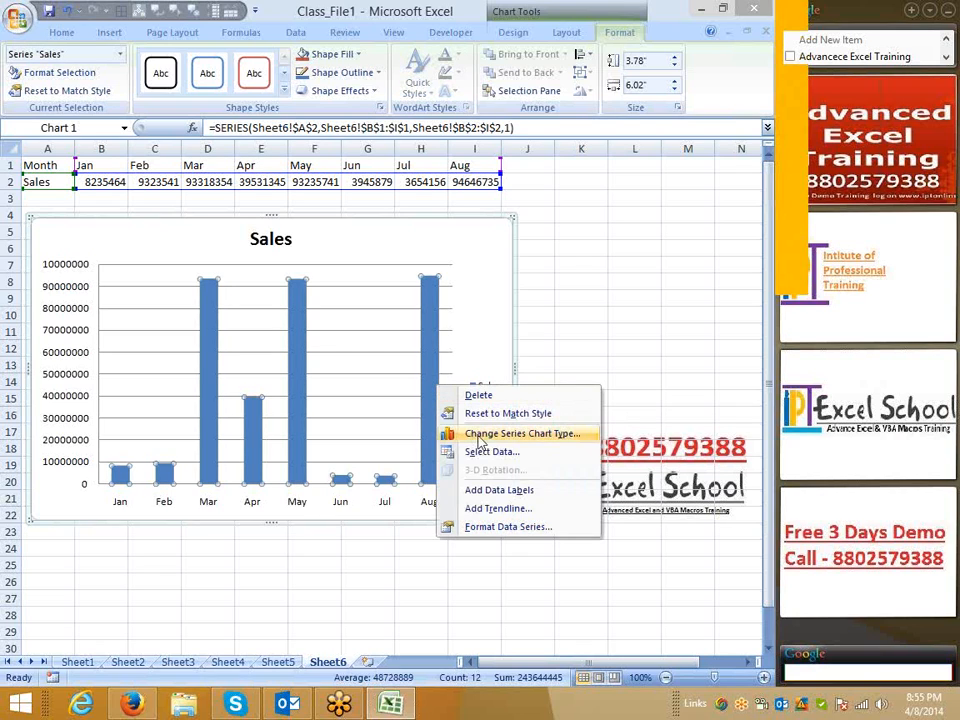
{"action": "left_click", "coordinate": [466, 529]}
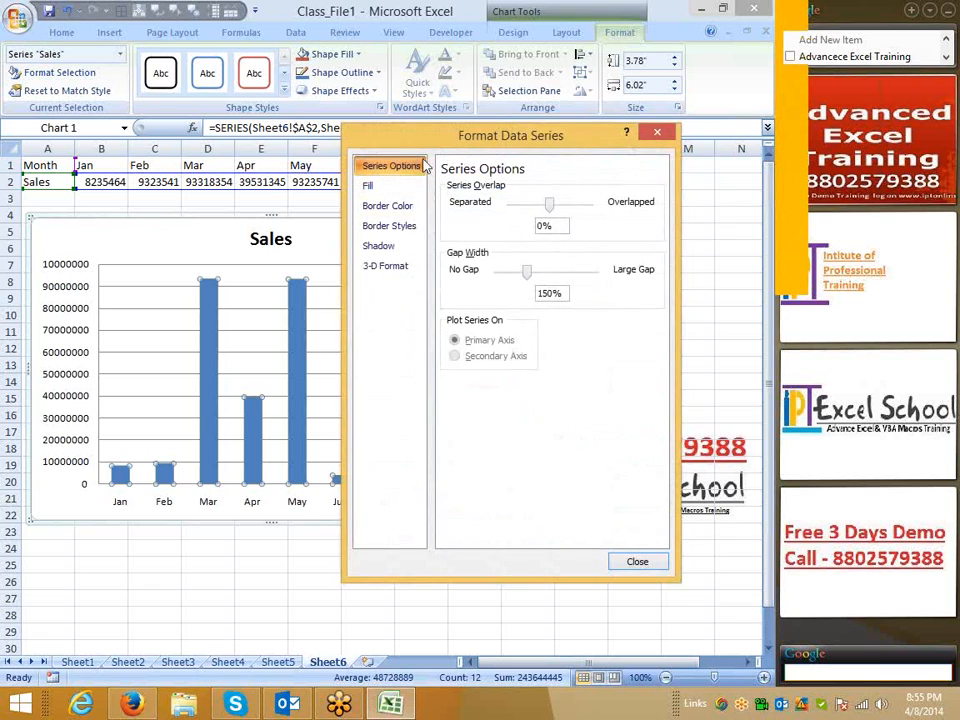
{"action": "left_click_drag", "start_coordinate": [409, 141], "coordinate": [455, 123]}
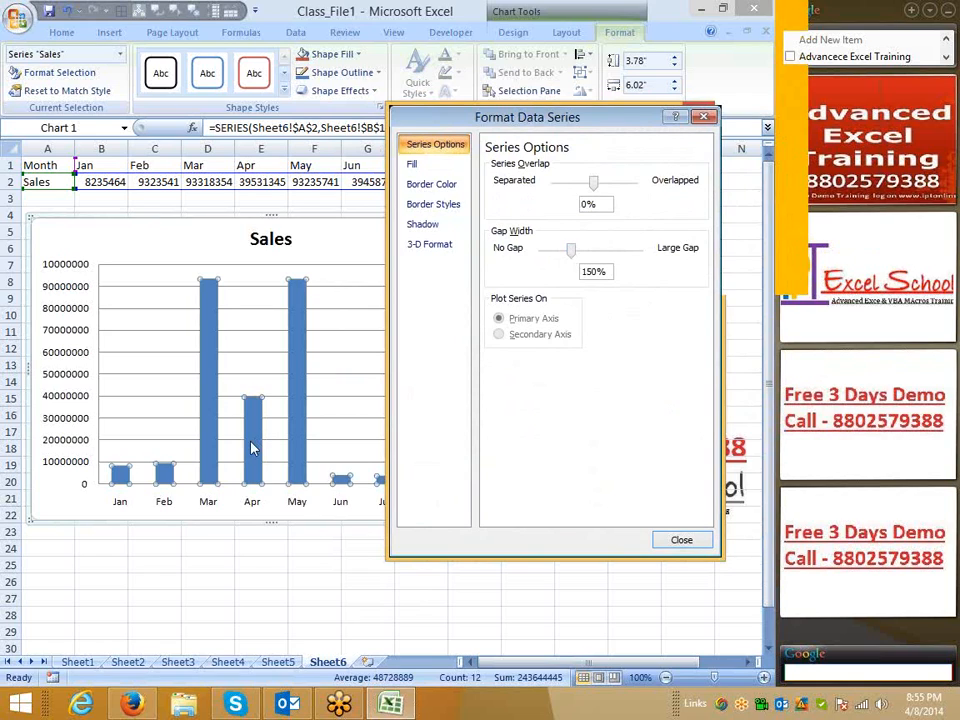
{"action": "mouse_move", "coordinate": [251, 448]}
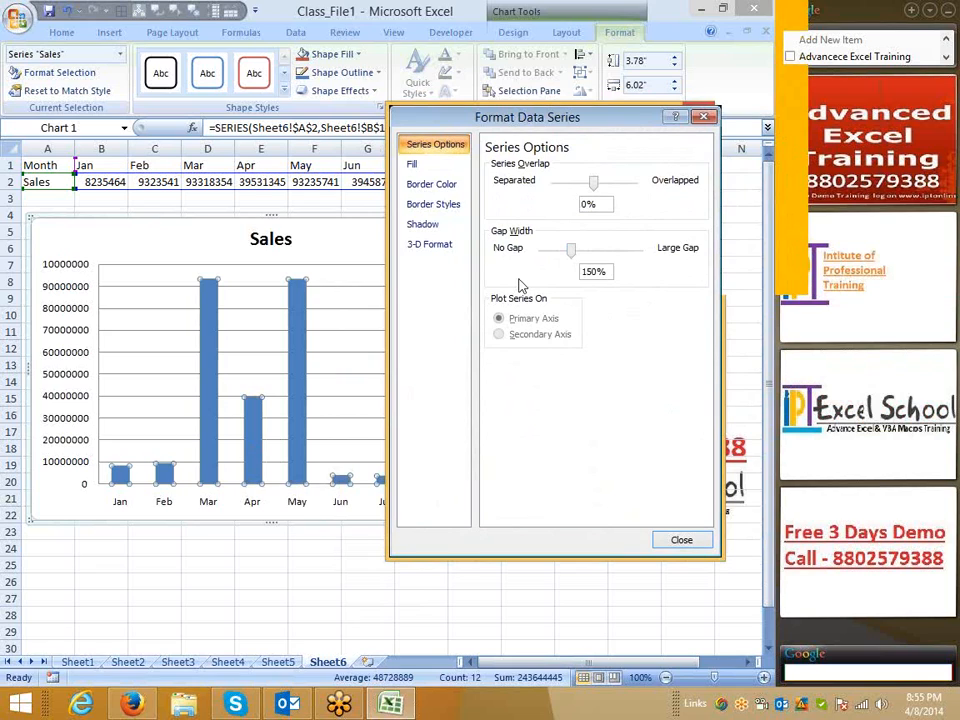
{"action": "mouse_move", "coordinate": [570, 252]}
{"action": "left_mouse_down"}
{"action": "mouse_move", "coordinate": [549, 251]}
{"action": "mouse_move", "coordinate": [556, 259]}
{"action": "left_mouse_up"}
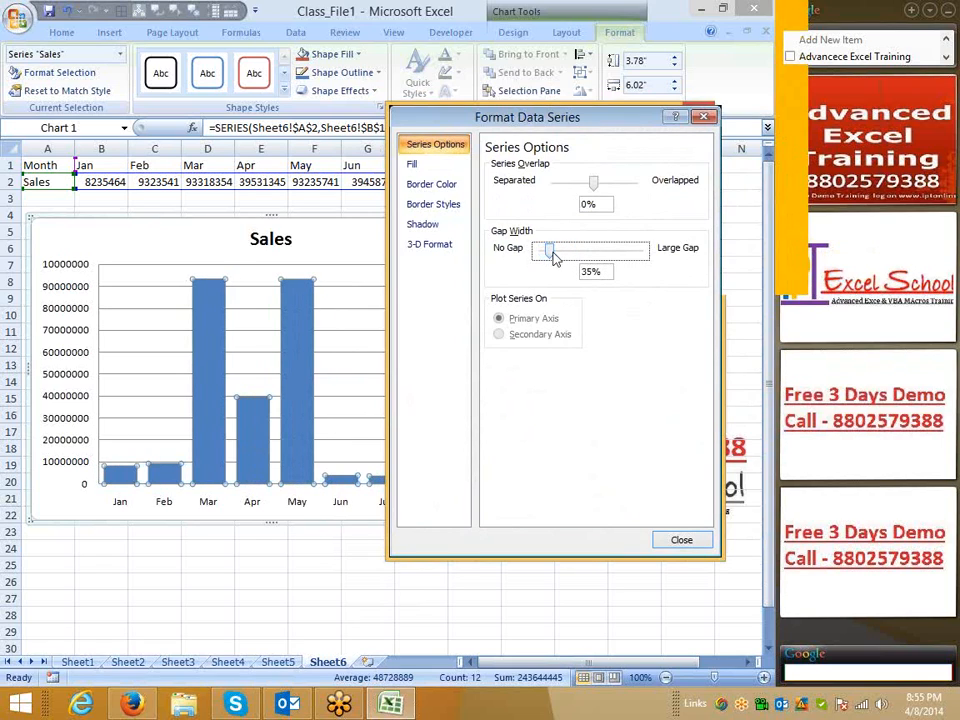
{"action": "mouse_move", "coordinate": [597, 188]}
{"action": "left_mouse_down"}
{"action": "mouse_move", "coordinate": [611, 187]}
{"action": "mouse_move", "coordinate": [597, 188]}
{"action": "left_mouse_up"}
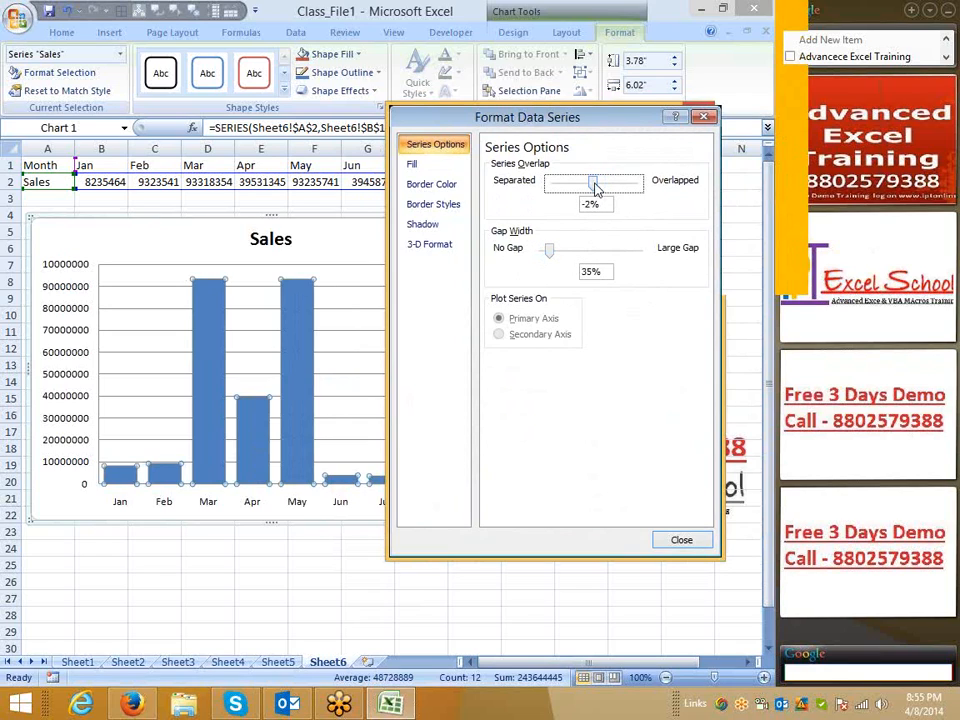
{"action": "left_click", "coordinate": [681, 540]}
Fill the columns of the Sales series with red
{"action": "right_click", "coordinate": [435, 387]}
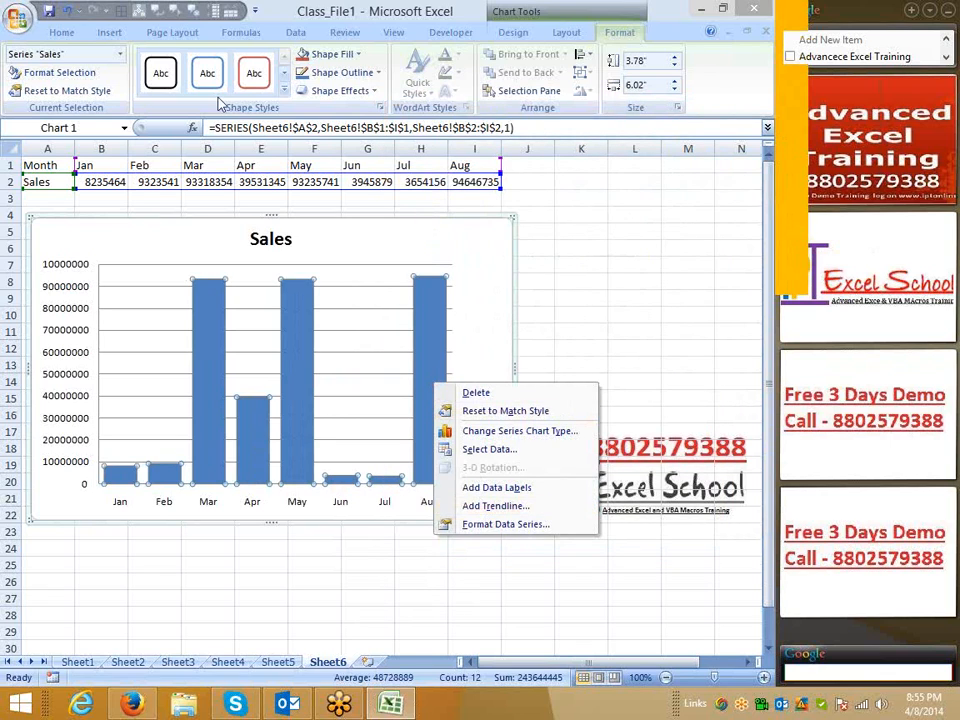
{"action": "left_click", "coordinate": [62, 32]}
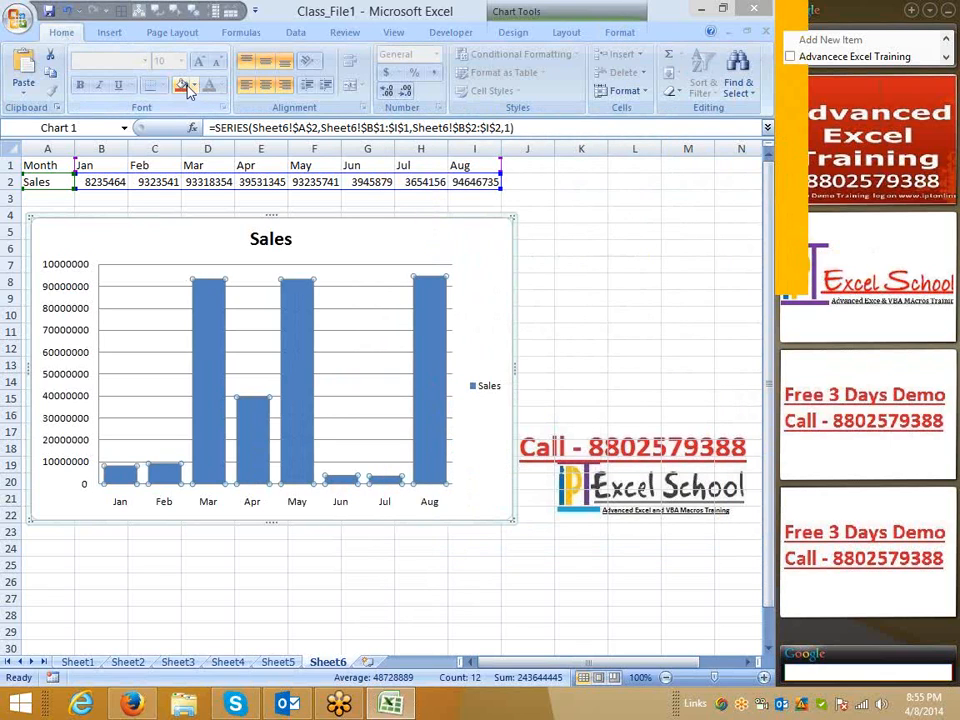
{"action": "left_click", "coordinate": [183, 86]}
Review the series options and fill settings of the Sales data series
{"action": "right_click", "coordinate": [426, 326]}
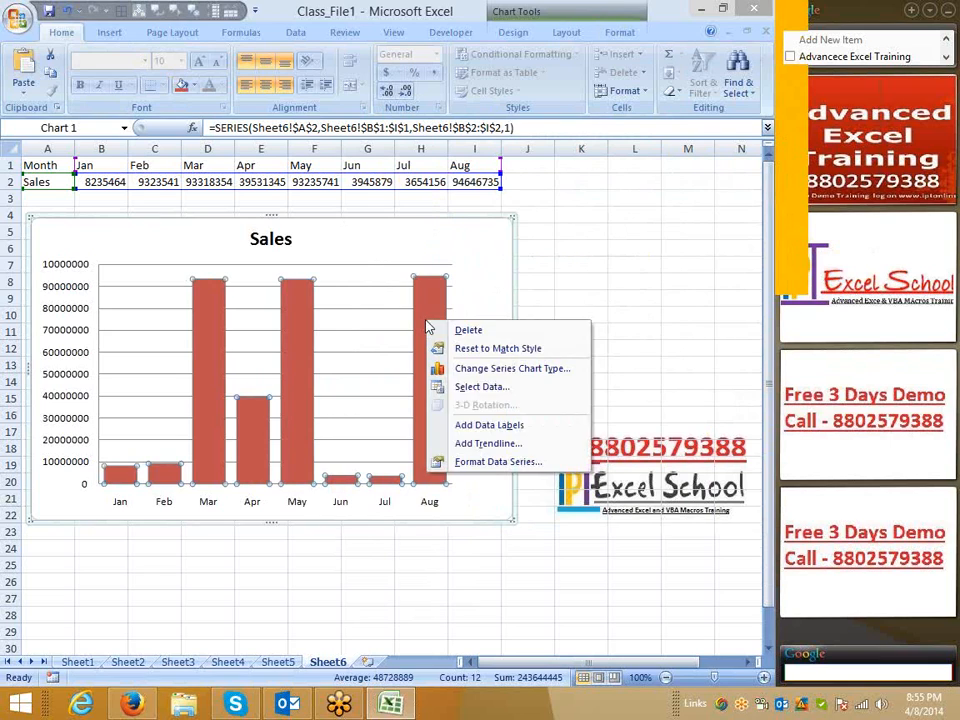
{"action": "left_click", "coordinate": [491, 464]}
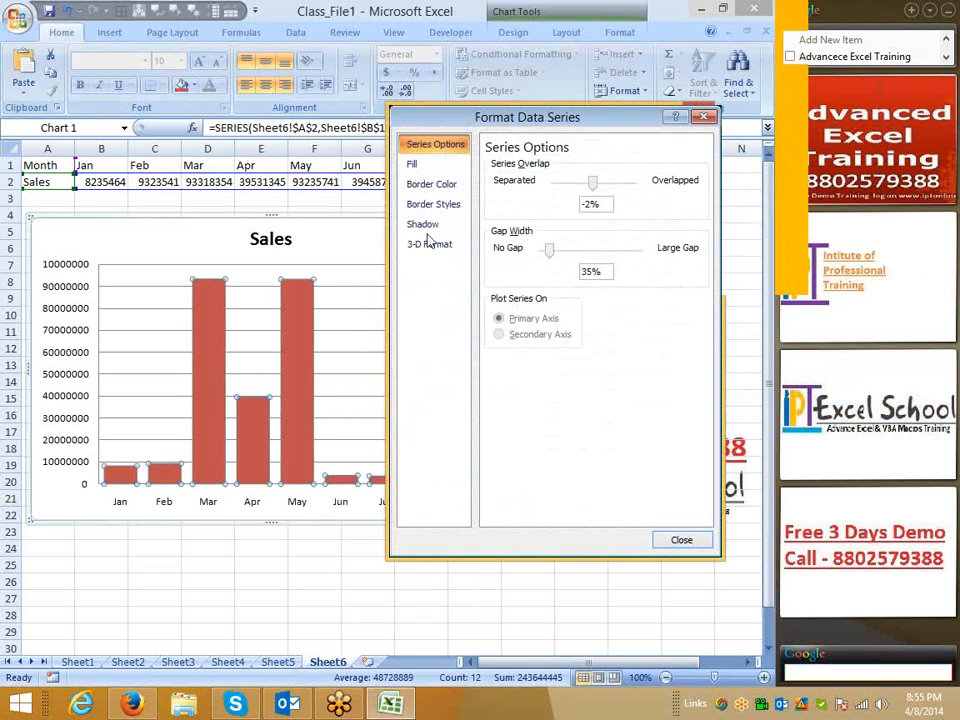
{"action": "left_click", "coordinate": [418, 168]}
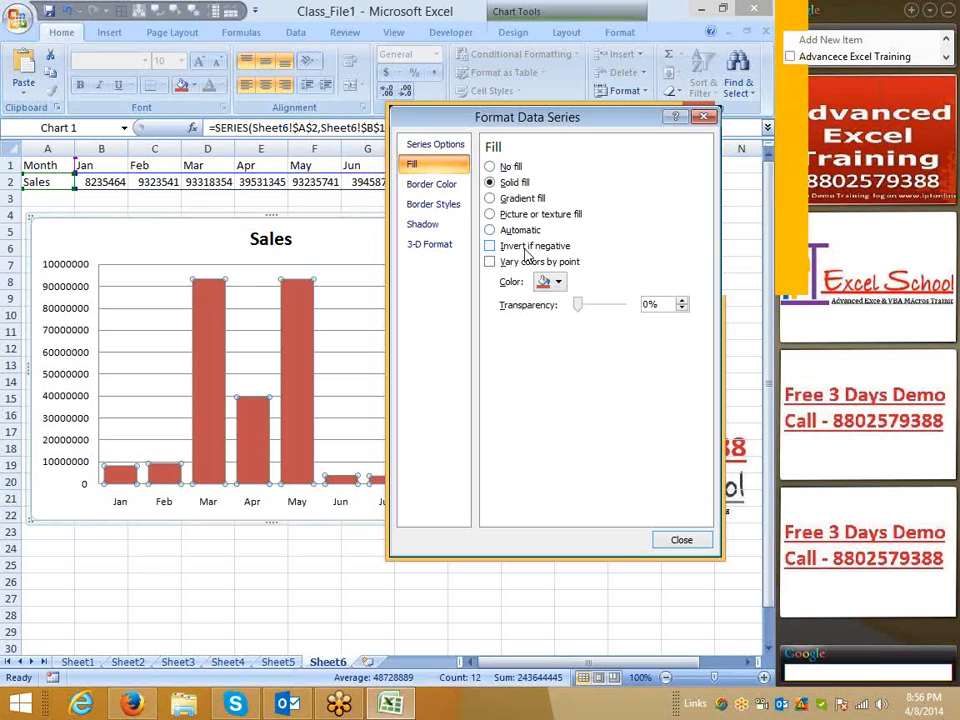
{"action": "left_click", "coordinate": [680, 541]}
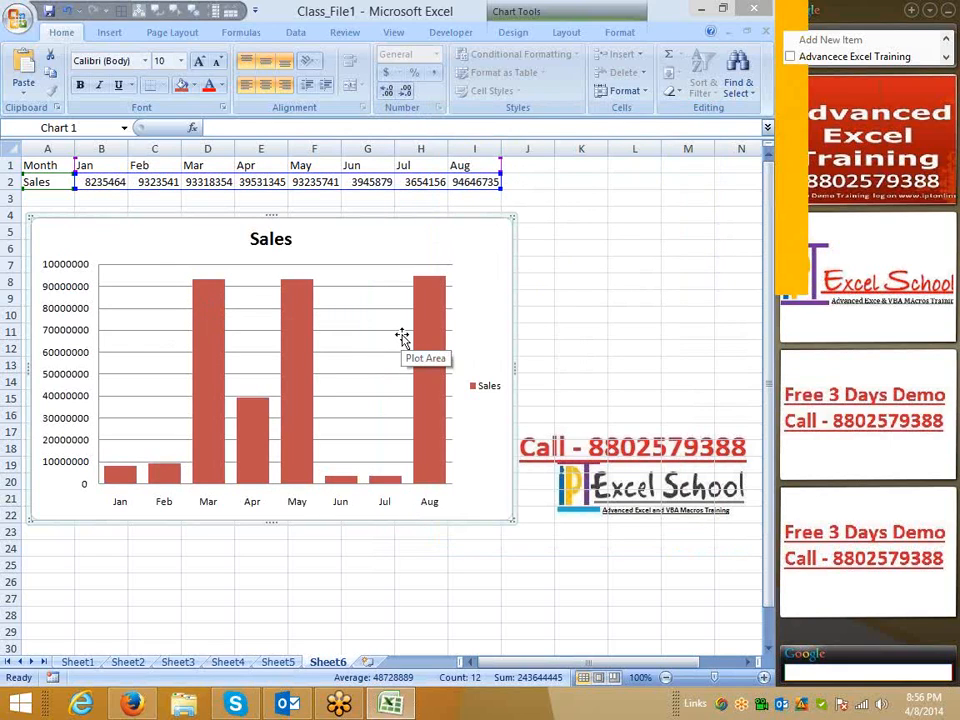
Add data labels to the Sales series and set their label position to Center
{"action": "right_click", "coordinate": [296, 326]}
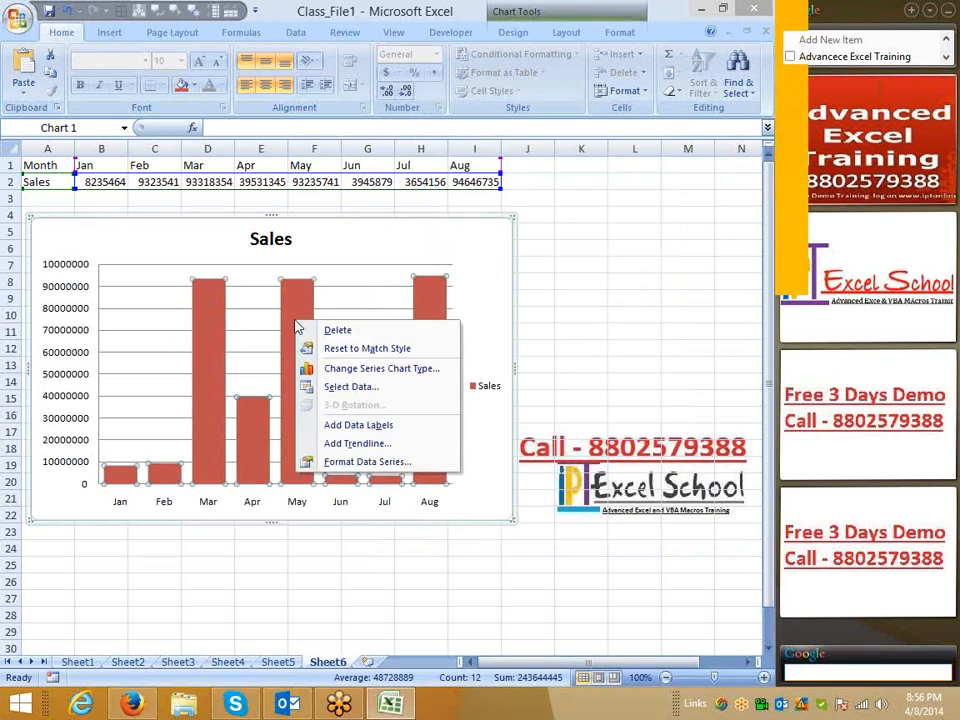
{"action": "left_click", "coordinate": [372, 429]}
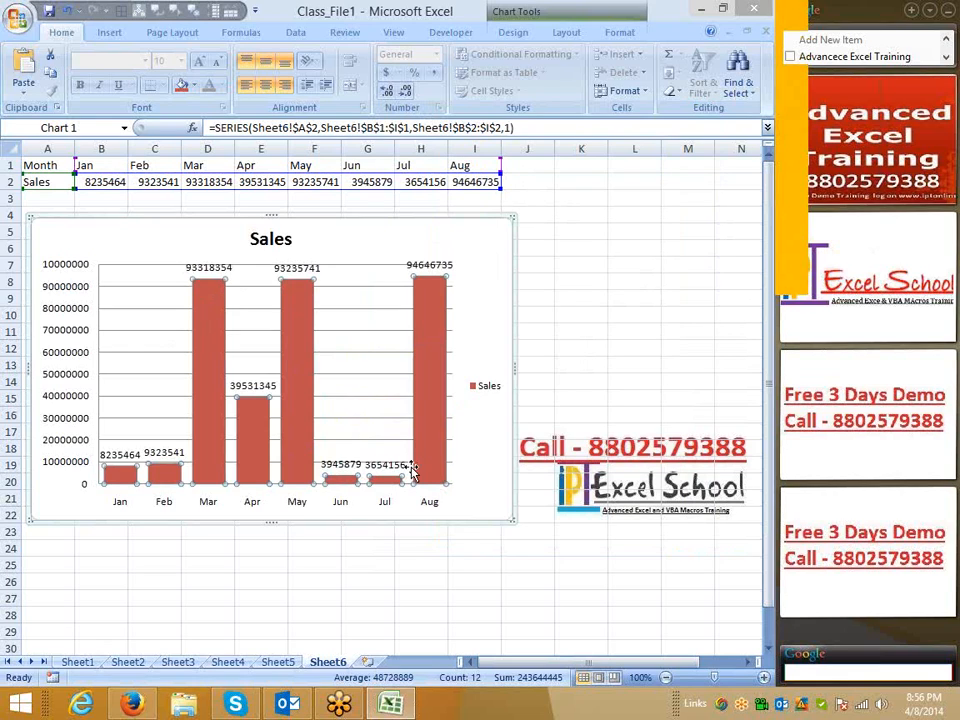
{"action": "left_click", "coordinate": [298, 276]}
{"action": "right_click", "coordinate": [301, 277]}
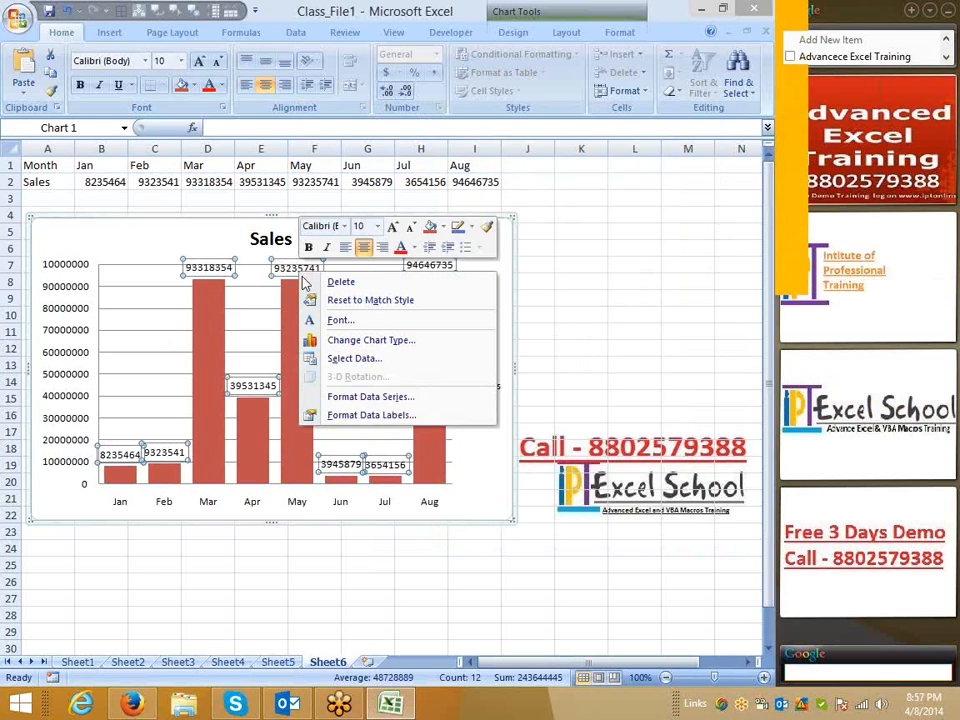
{"action": "left_click", "coordinate": [360, 415]}
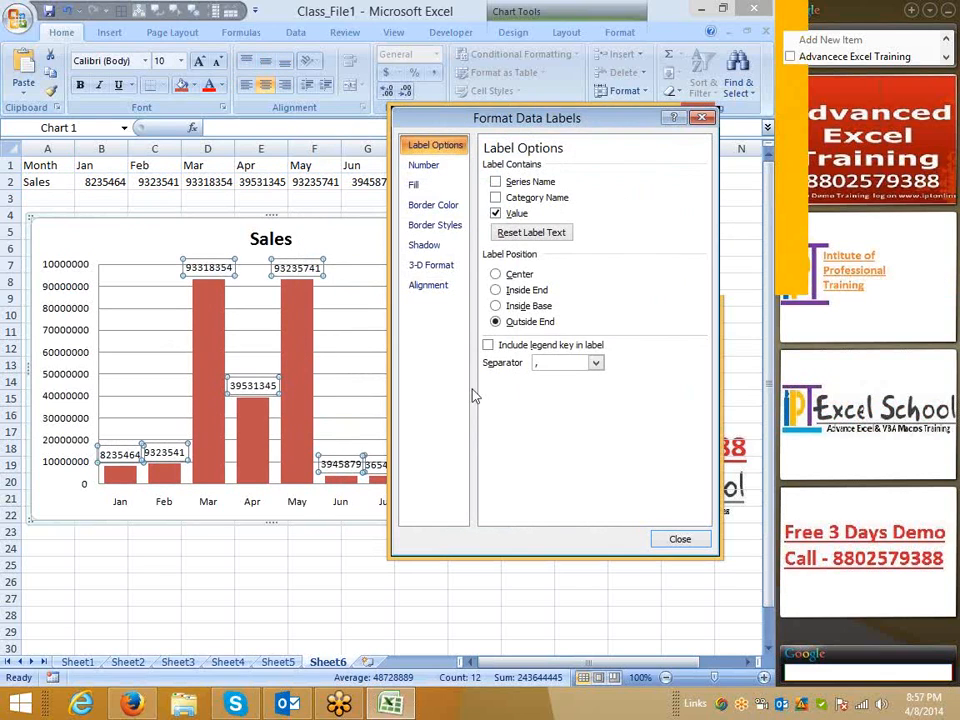
{"action": "left_click", "coordinate": [518, 276]}
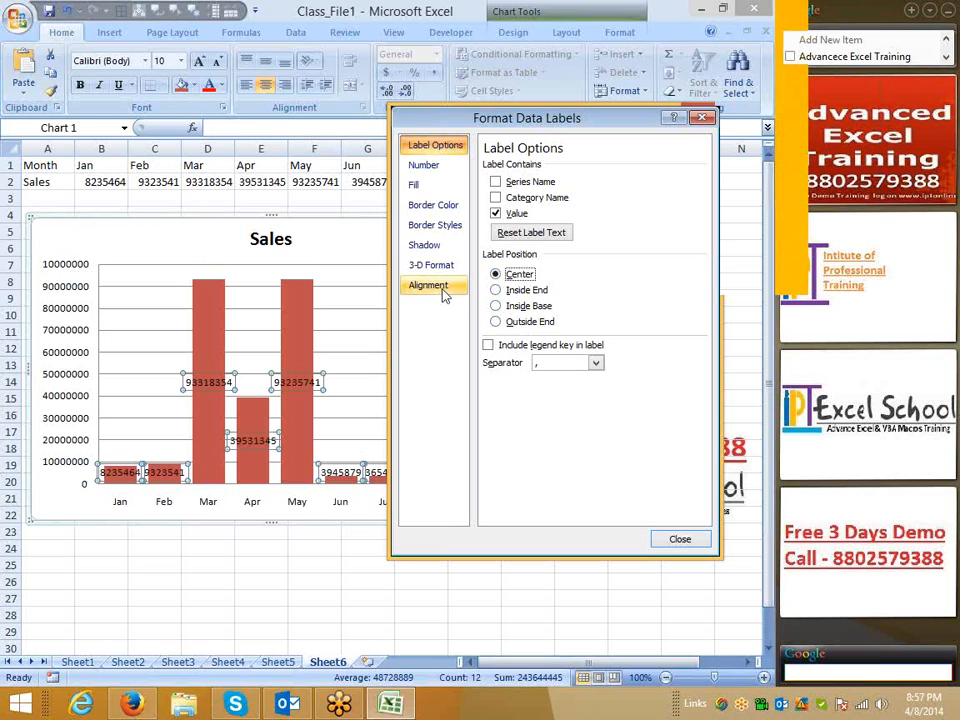
Rotate all text of the data labels by 90°
{"action": "left_click", "coordinate": [441, 287]}
{"action": "left_click", "coordinate": [583, 212]}
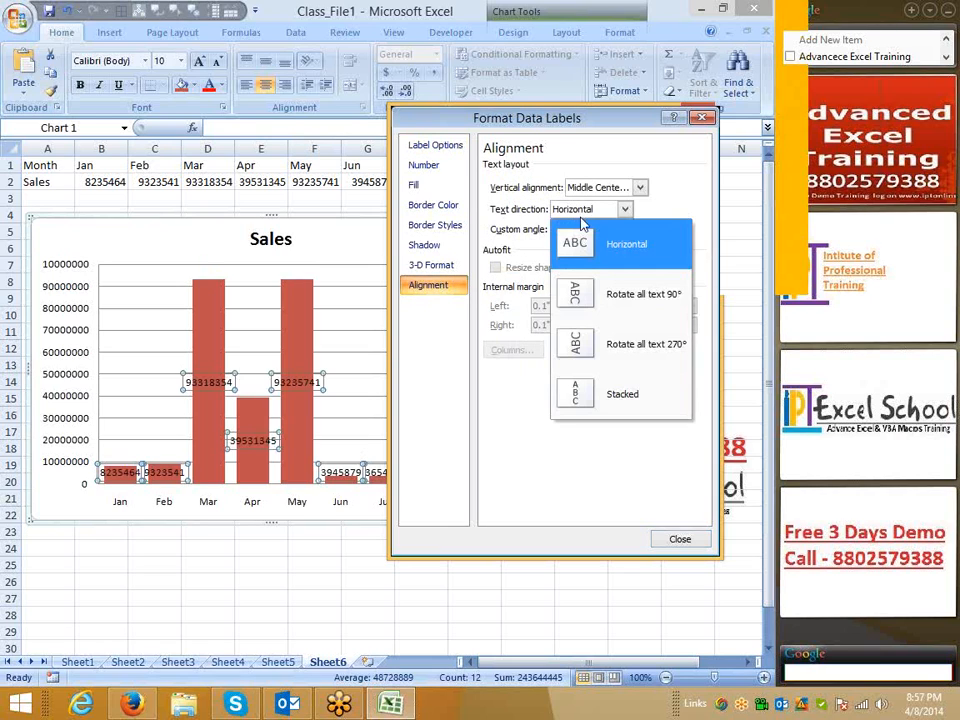
{"action": "left_click", "coordinate": [598, 305]}
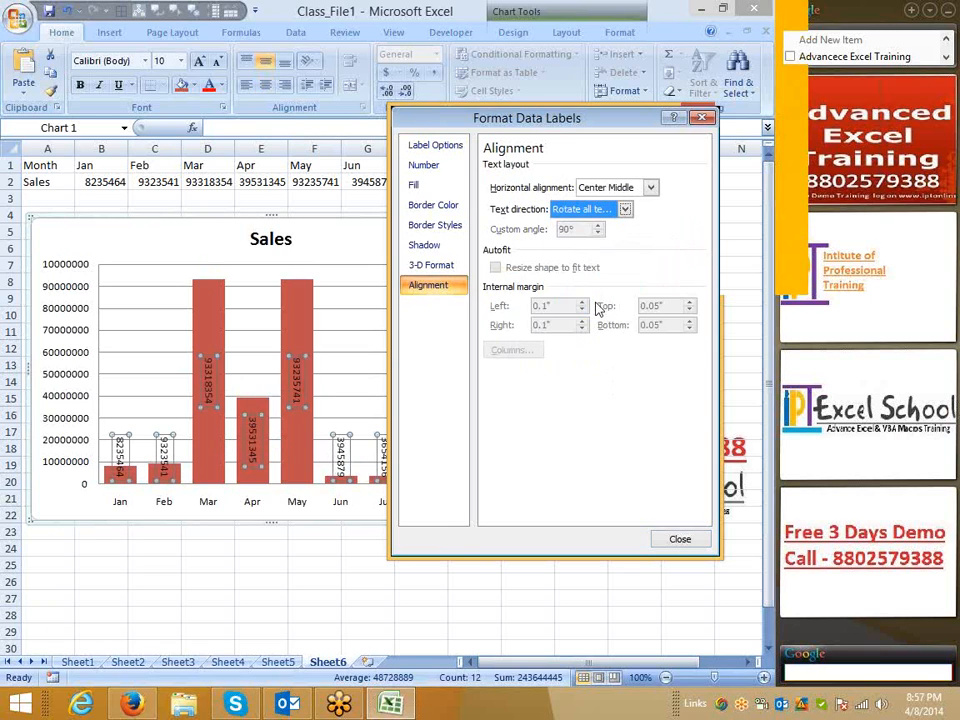
Include the category name and the series name in the data labels alongside the value
{"action": "left_click", "coordinate": [438, 146]}
{"action": "left_click", "coordinate": [506, 198]}
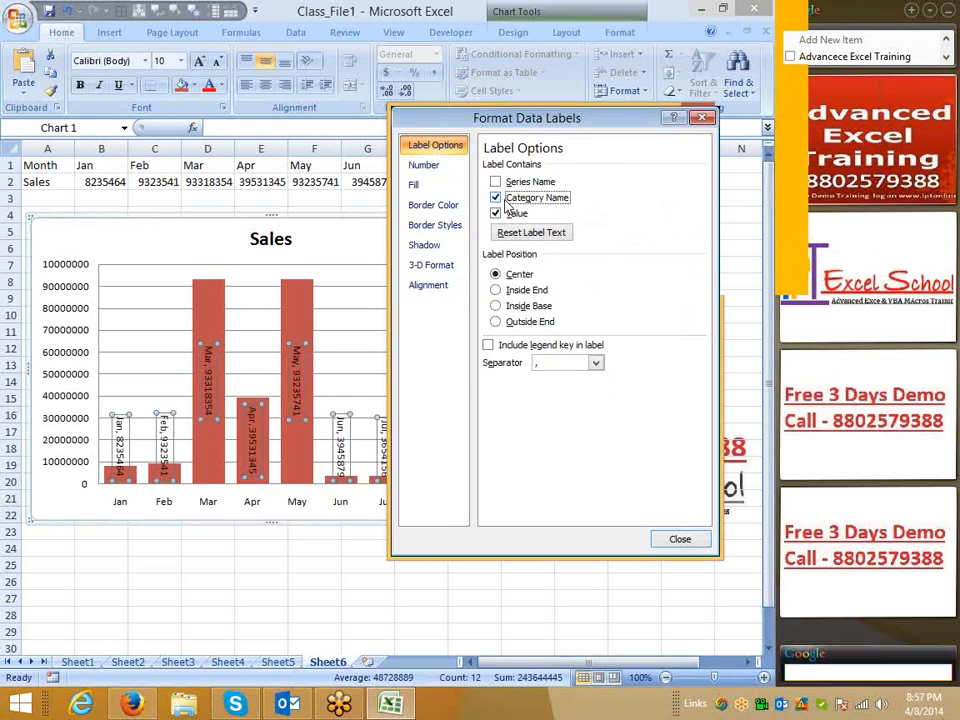
{"action": "left_click", "coordinate": [510, 183]}
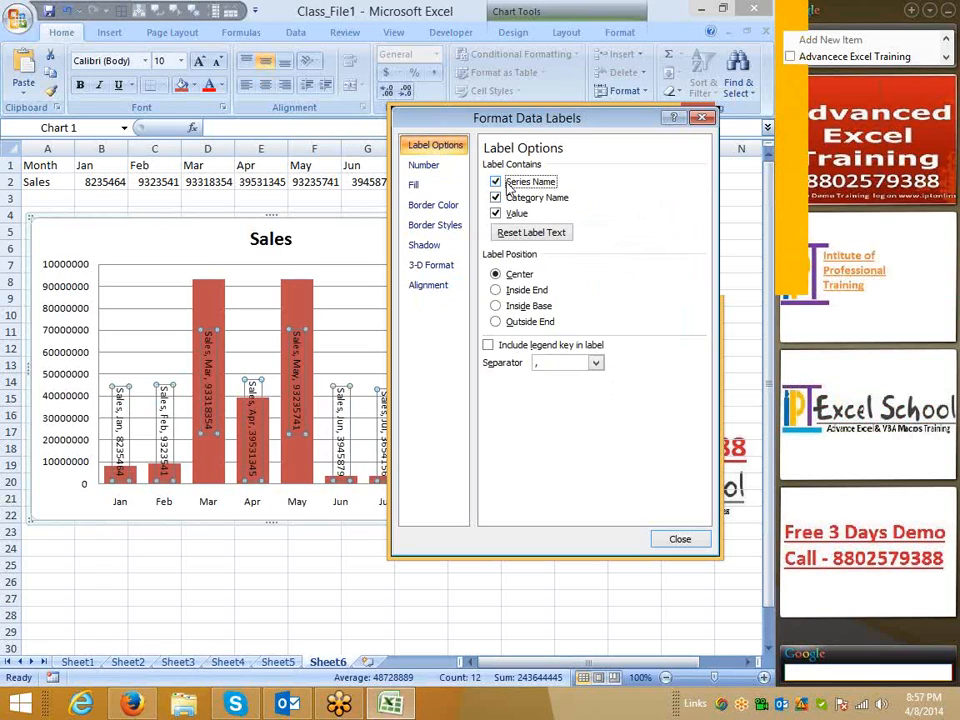
{"action": "left_click", "coordinate": [679, 540]}
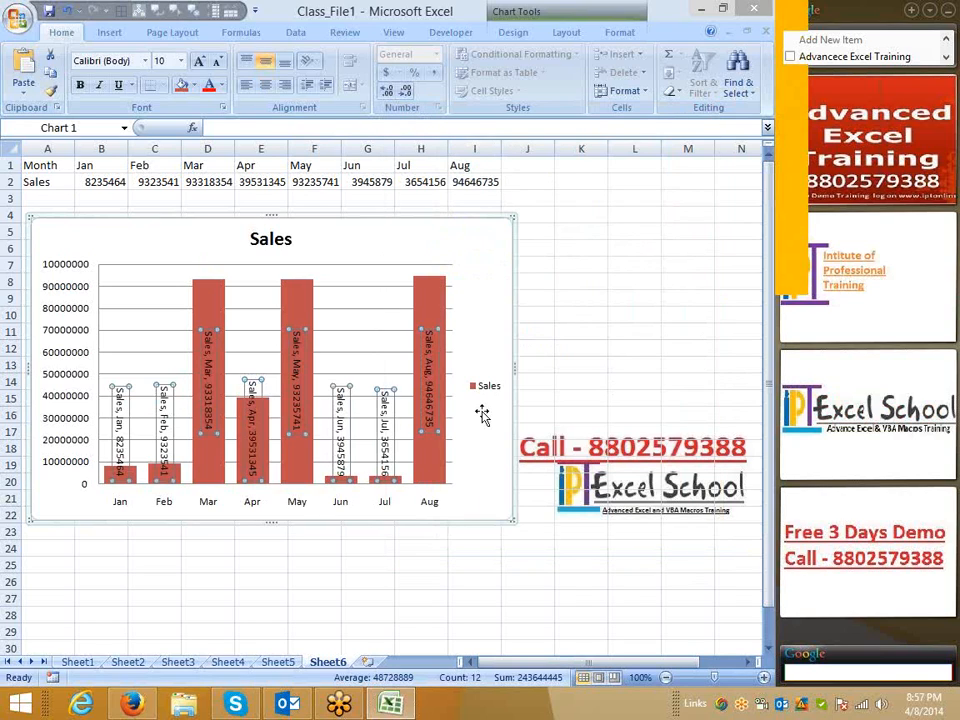
Format the month labels on the horizontal axis with font size 12 and a blue font color
{"action": "left_click", "coordinate": [418, 414]}
{"action": "left_click", "coordinate": [388, 405]}
{"action": "left_click", "coordinate": [163, 507]}
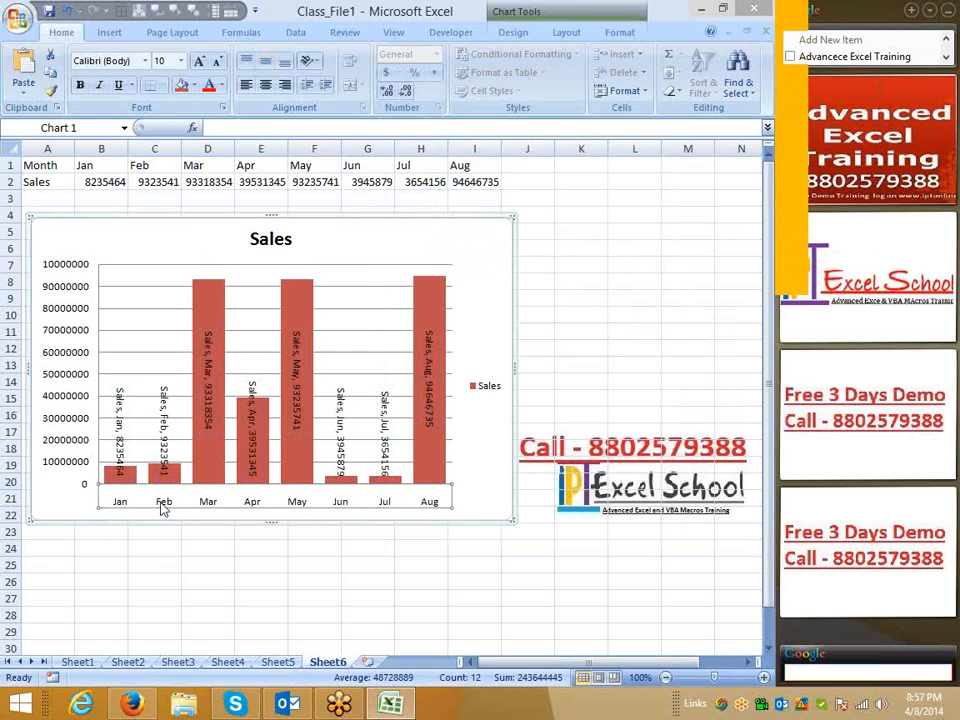
{"action": "left_click", "coordinate": [200, 62]}
{"action": "left_click", "coordinate": [200, 62]}
{"action": "left_click", "coordinate": [200, 62]}
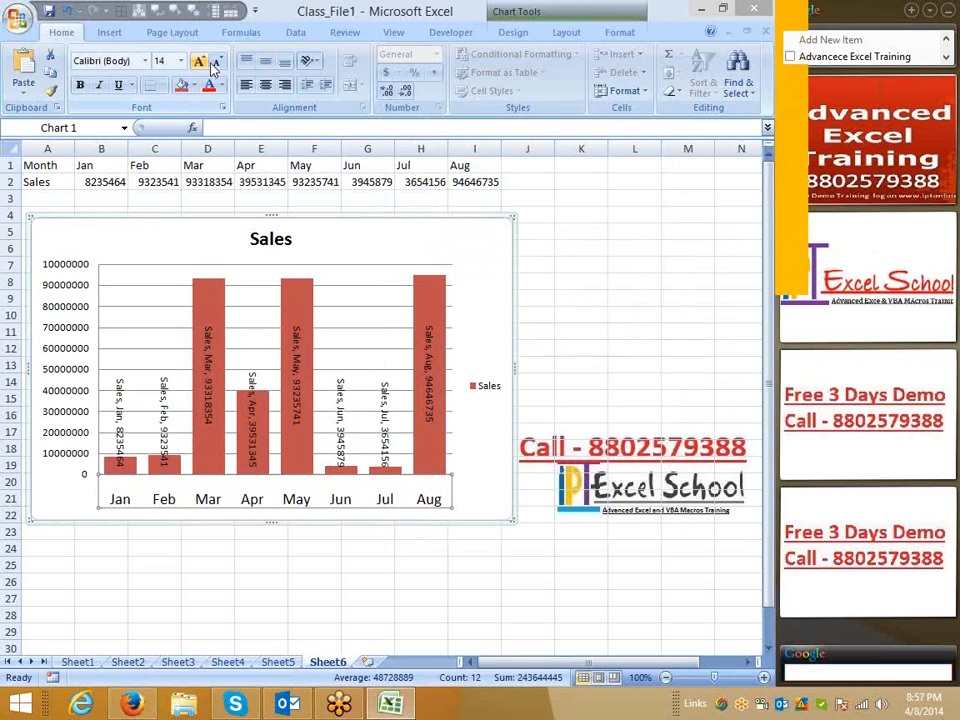
{"action": "left_click", "coordinate": [218, 62]}
{"action": "left_click", "coordinate": [210, 86]}
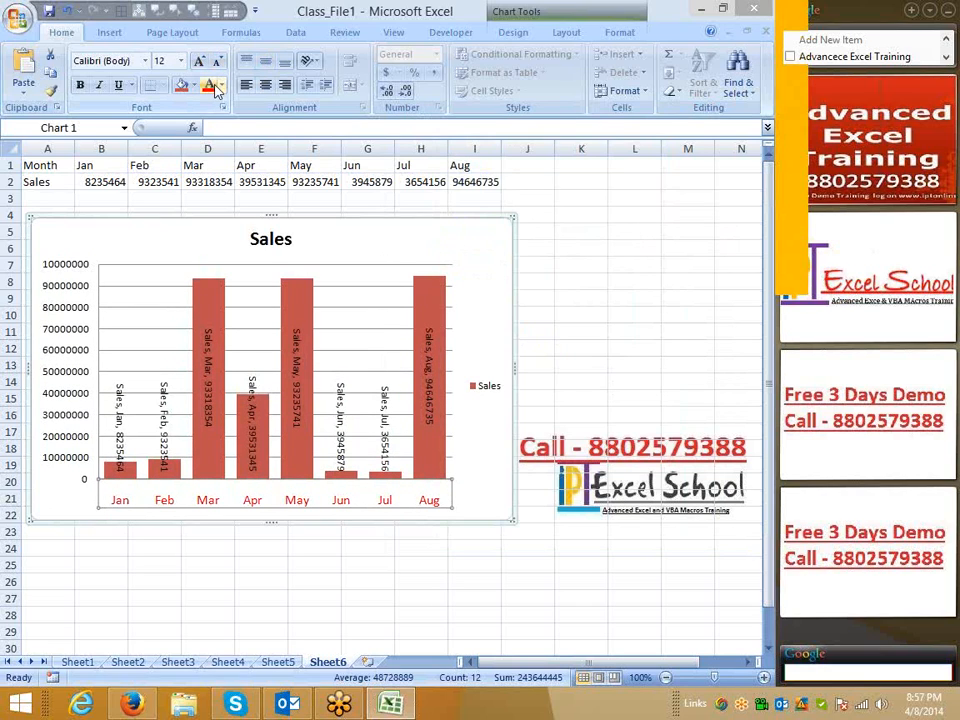
{"action": "left_click", "coordinate": [221, 87]}
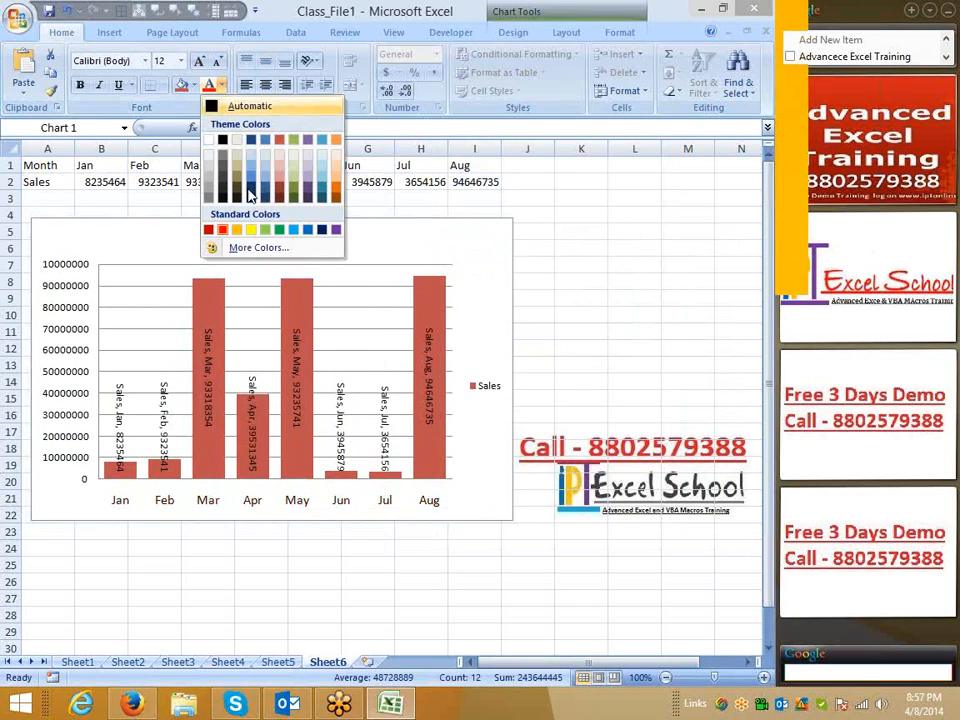
{"action": "left_click", "coordinate": [318, 233]}
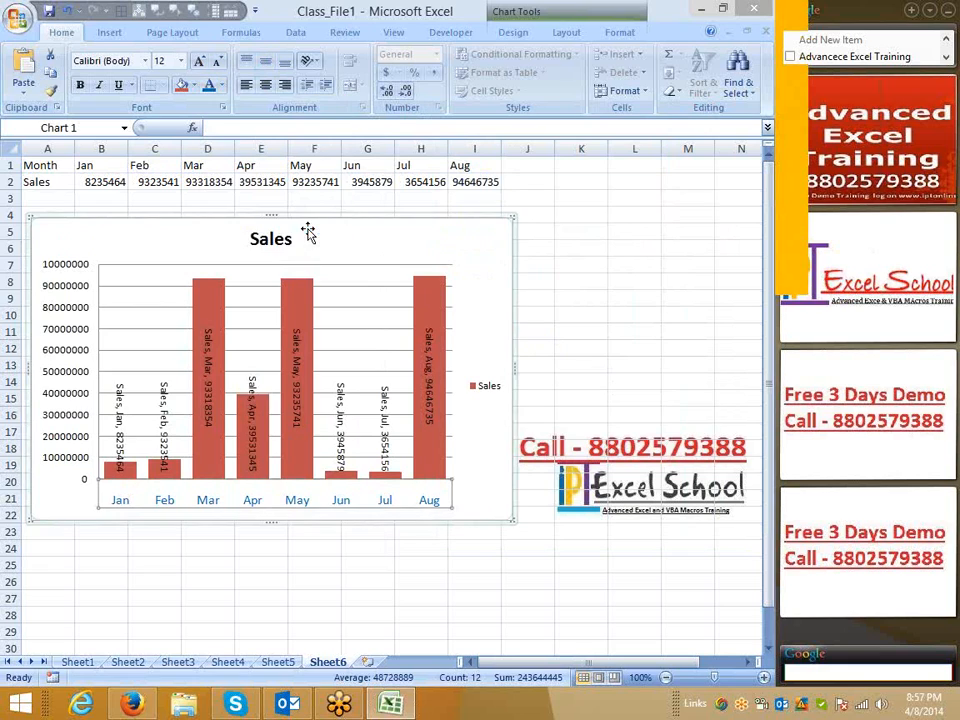
Open the axis formatting settings for the horizontal month axis
{"action": "right_click", "coordinate": [300, 508]}
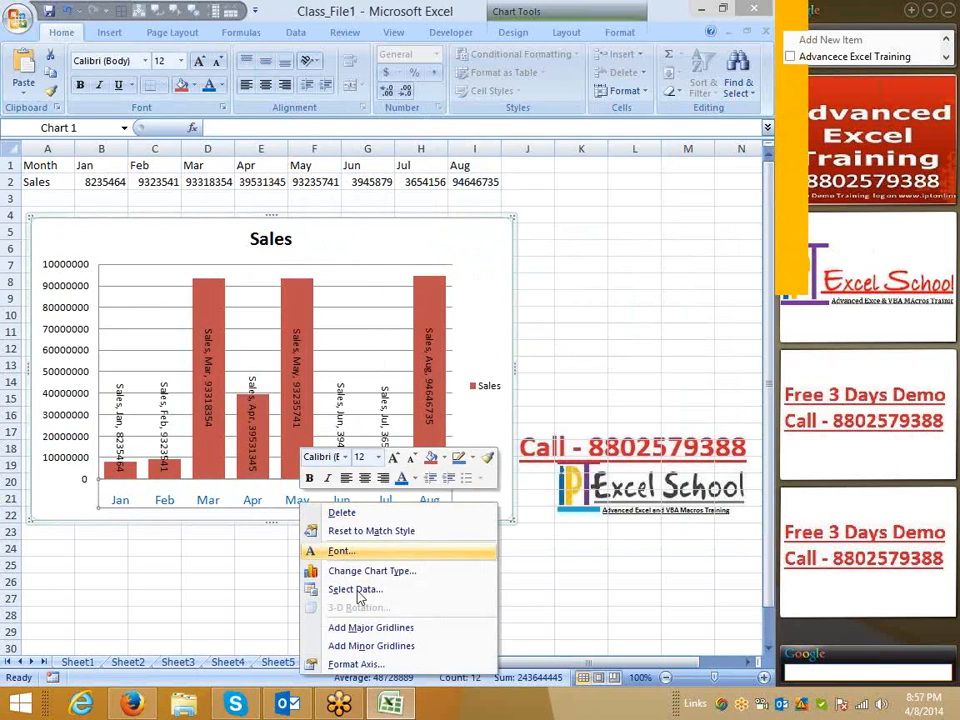
{"action": "left_click", "coordinate": [360, 665]}
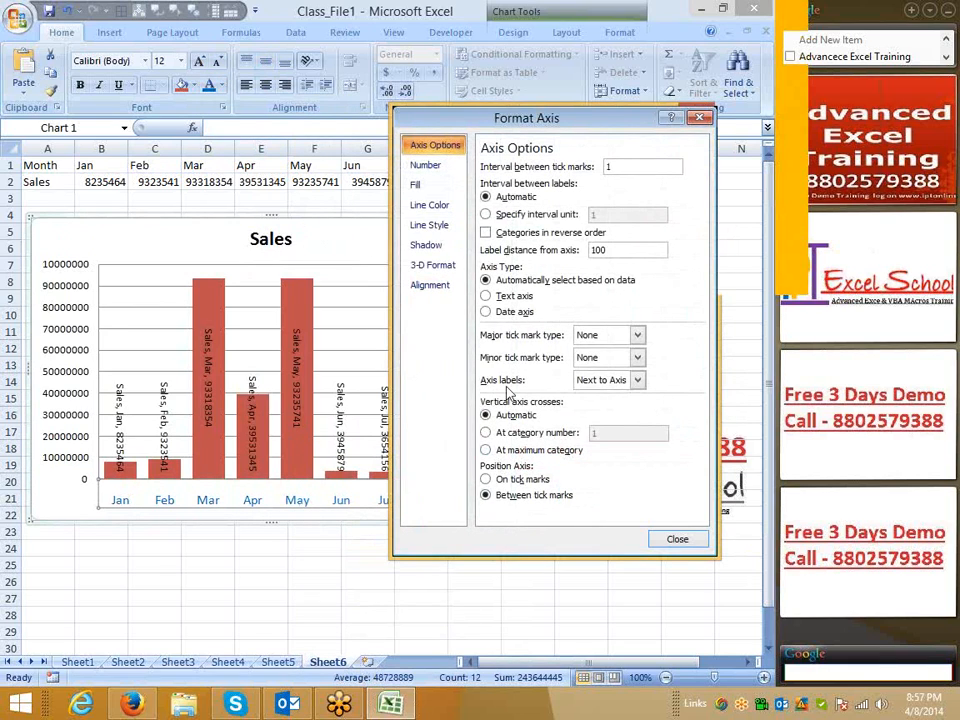
Try showing the month categories in reverse order and switch back to the original order
{"action": "left_click", "coordinate": [519, 236]}
{"action": "left_click_drag", "start_coordinate": [421, 119], "coordinate": [605, 201]}
{"action": "left_click", "coordinate": [603, 269]}
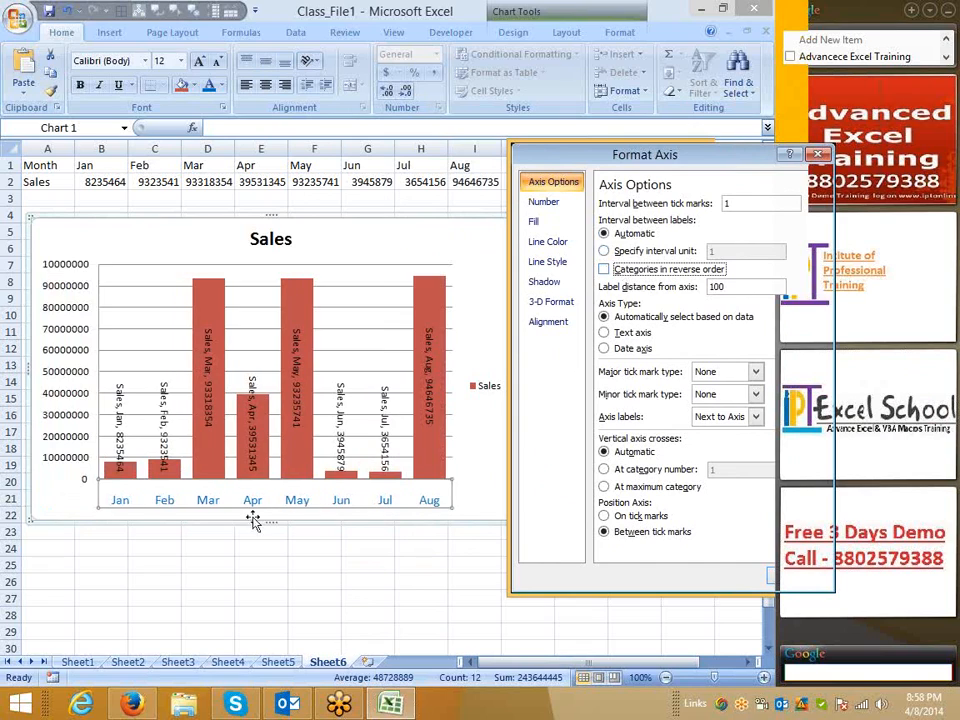
{"action": "left_click", "coordinate": [633, 272]}
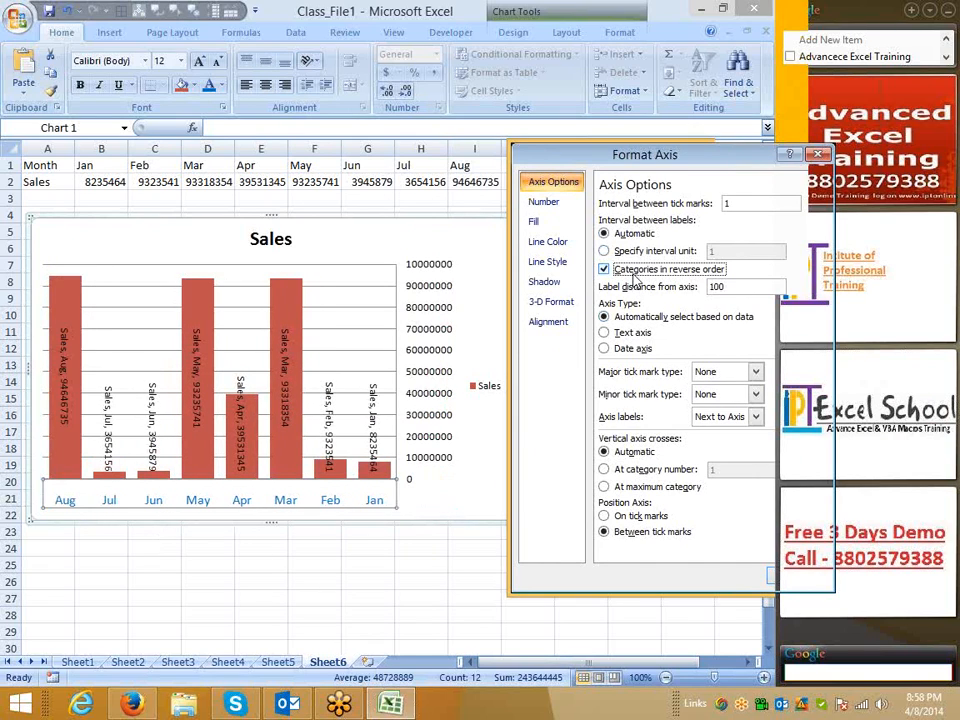
{"action": "left_click", "coordinate": [634, 272]}
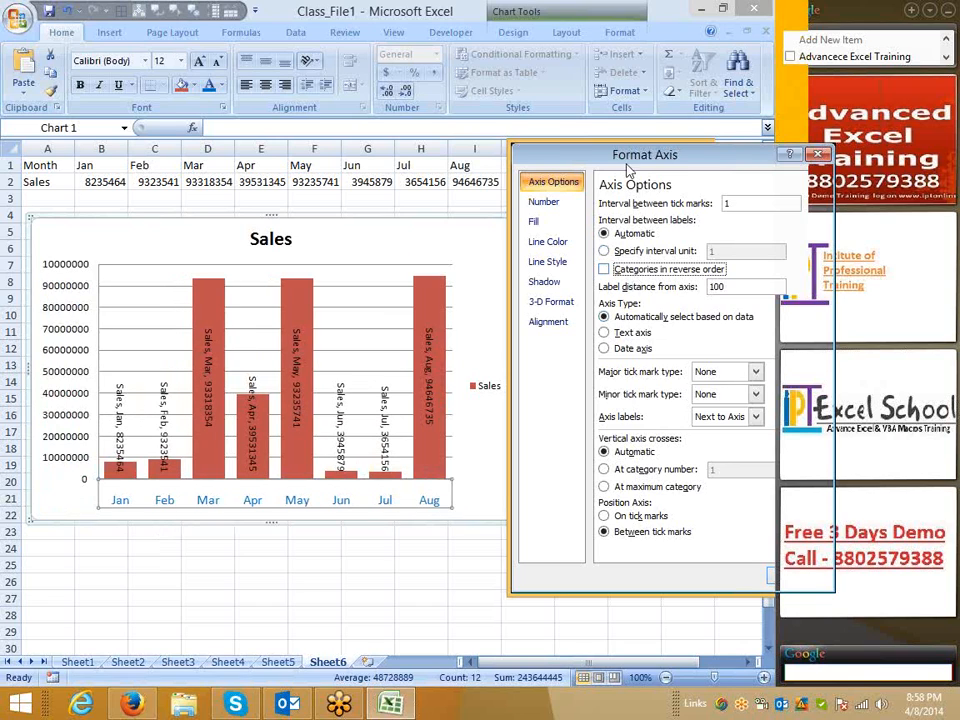
{"action": "left_click_drag", "start_coordinate": [627, 164], "coordinate": [534, 128]}
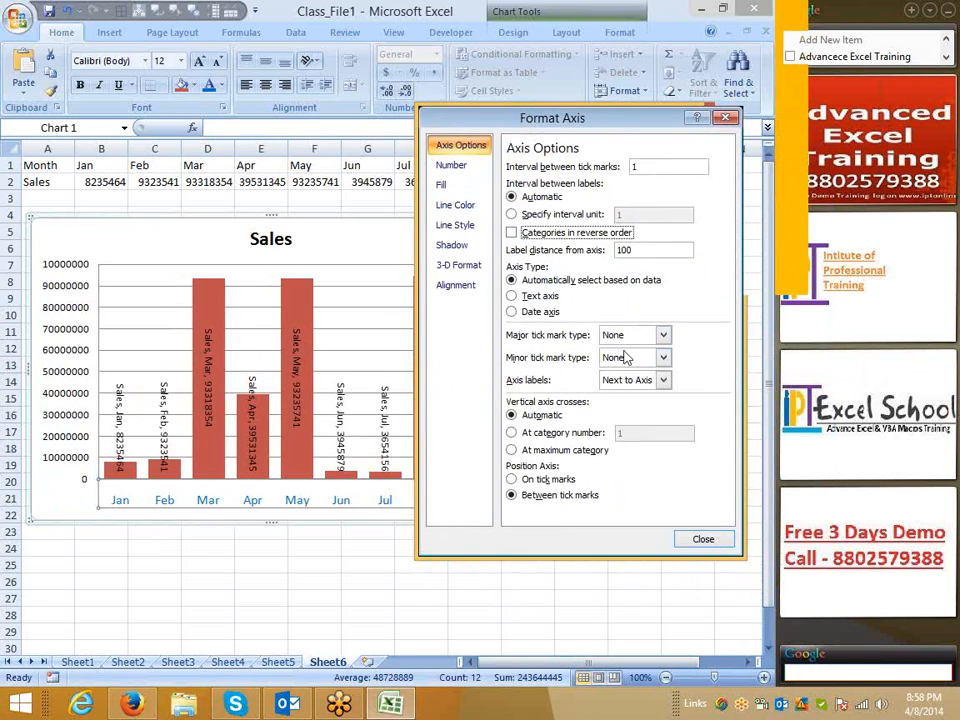
Try the High position for the month axis labels and set the axis labels to Low
{"action": "left_click", "coordinate": [617, 386]}
{"action": "left_click", "coordinate": [612, 412]}
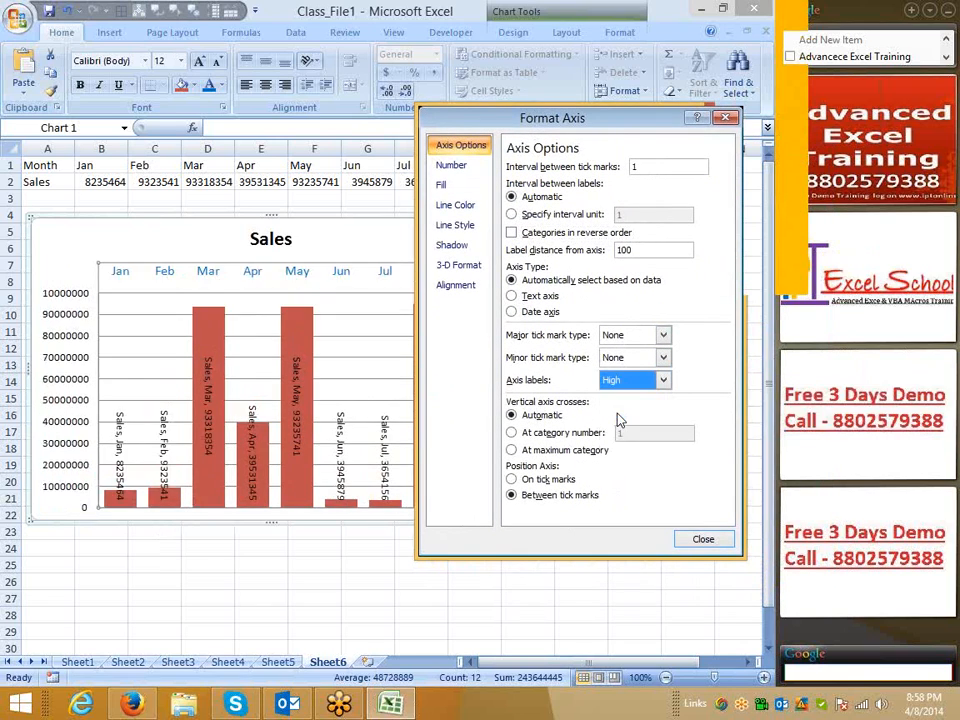
{"action": "left_click", "coordinate": [620, 386]}
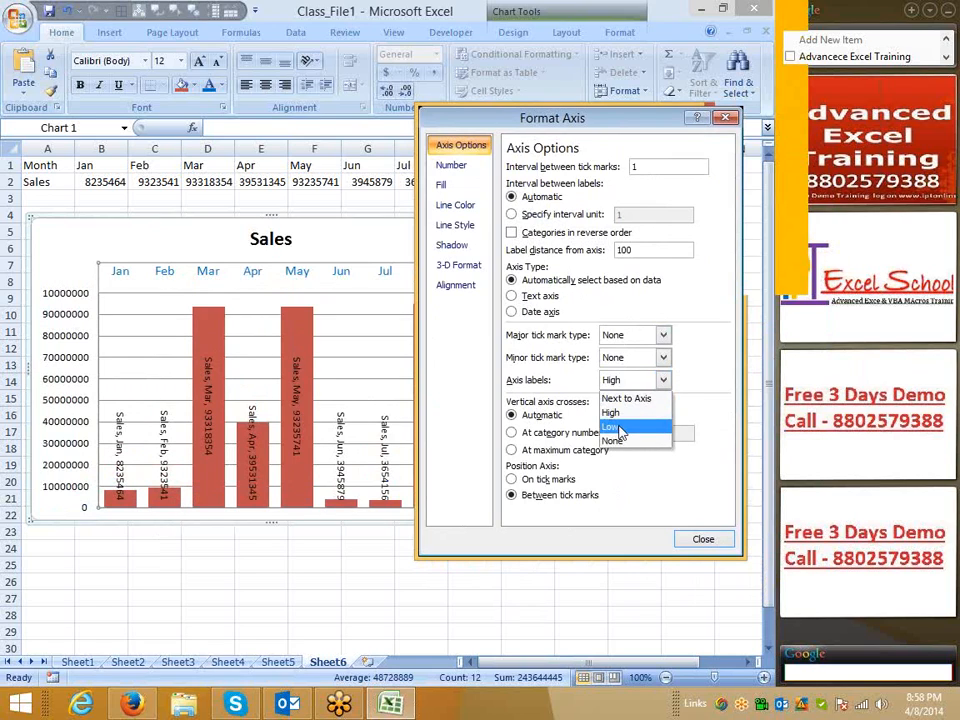
{"action": "left_click", "coordinate": [618, 426]}
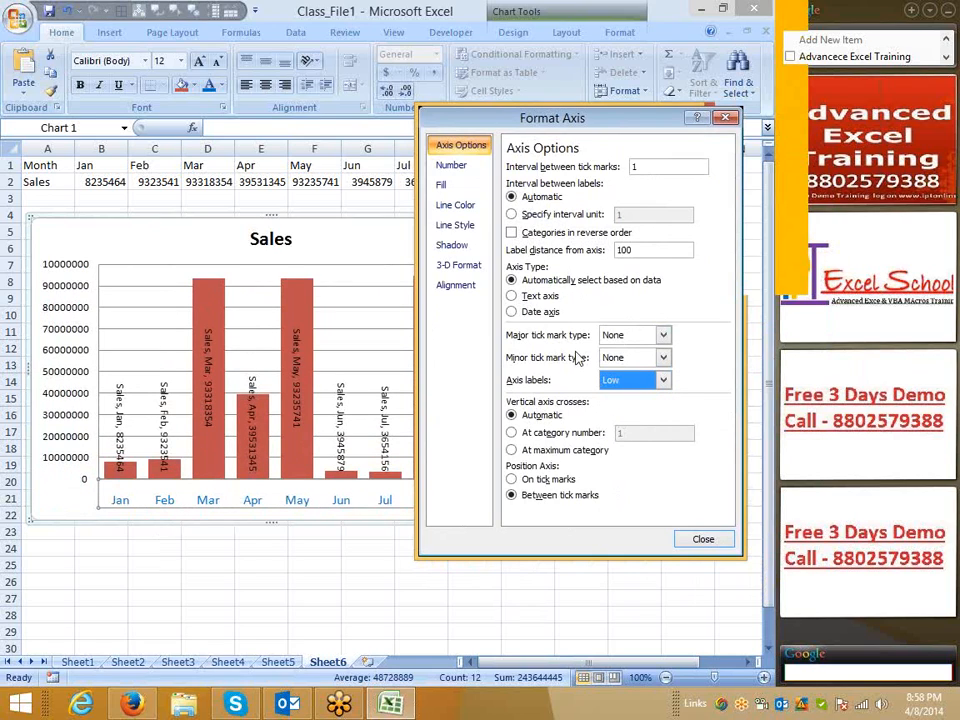
Rotate all text of the month axis labels by 90° and finish formatting that axis
{"action": "left_click", "coordinate": [462, 286]}
{"action": "left_click", "coordinate": [604, 210]}
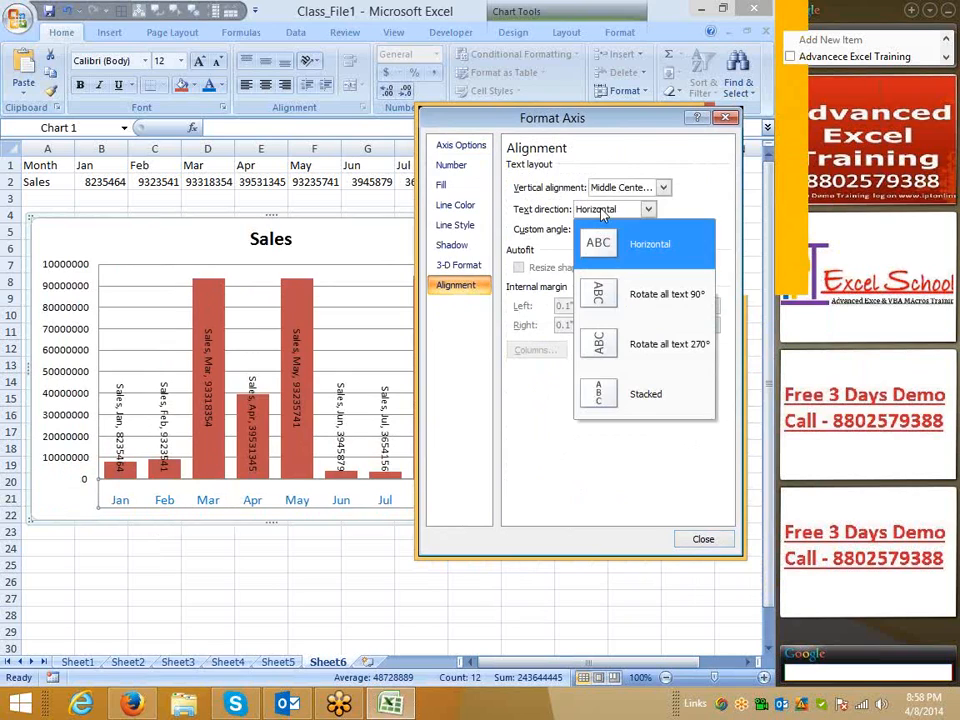
{"action": "left_click", "coordinate": [614, 296]}
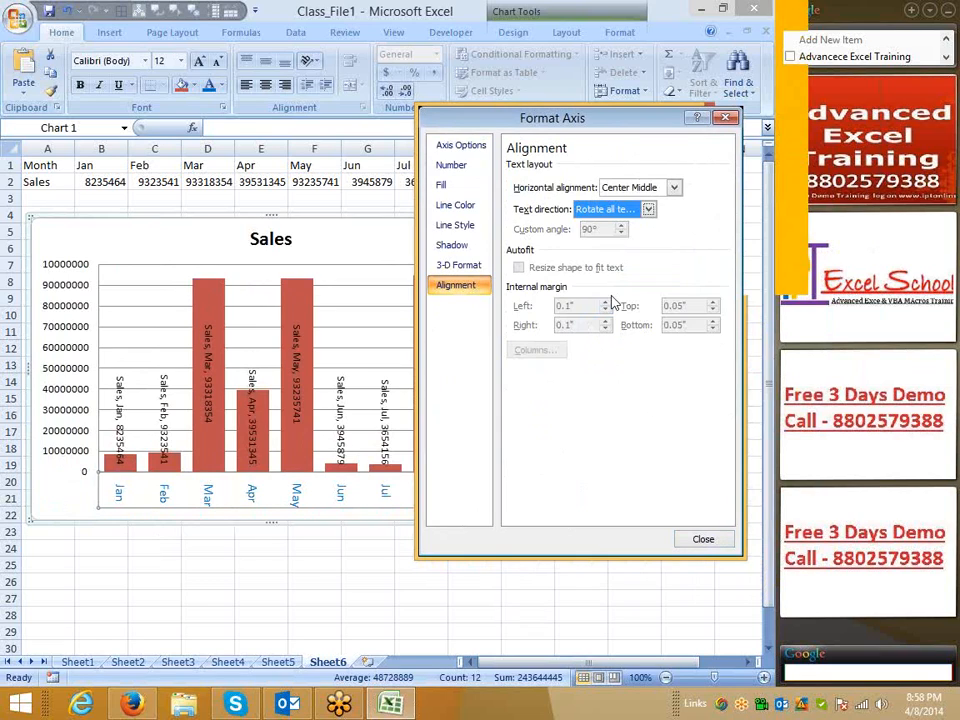
{"action": "left_click", "coordinate": [725, 116]}
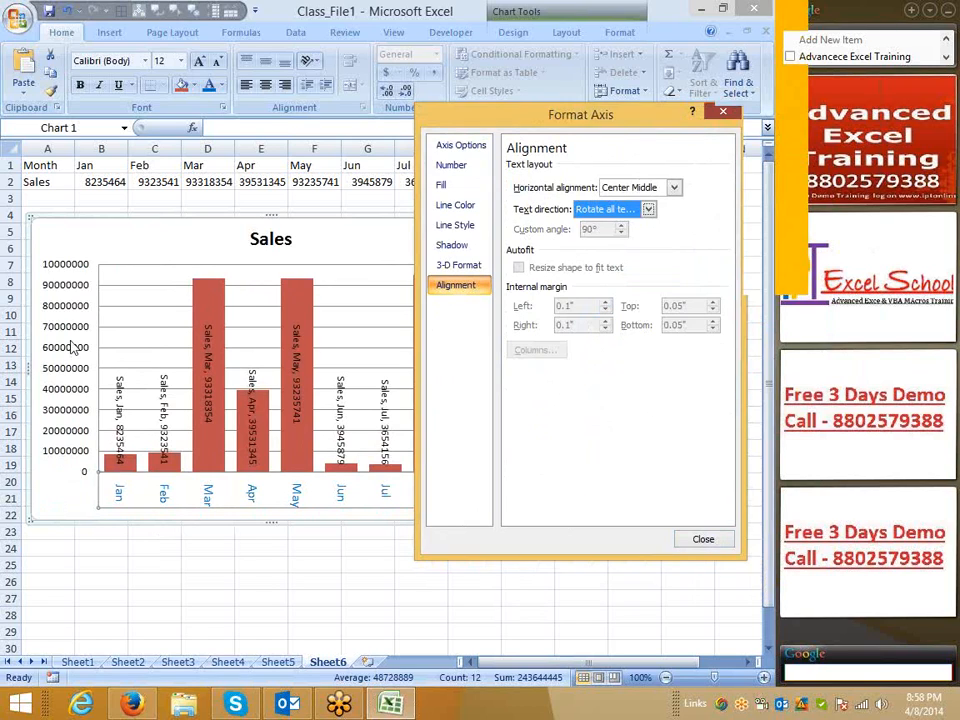
Add the custom number format "INR" # to the vertical value axis and apply it
{"action": "right_click", "coordinate": [72, 342]}
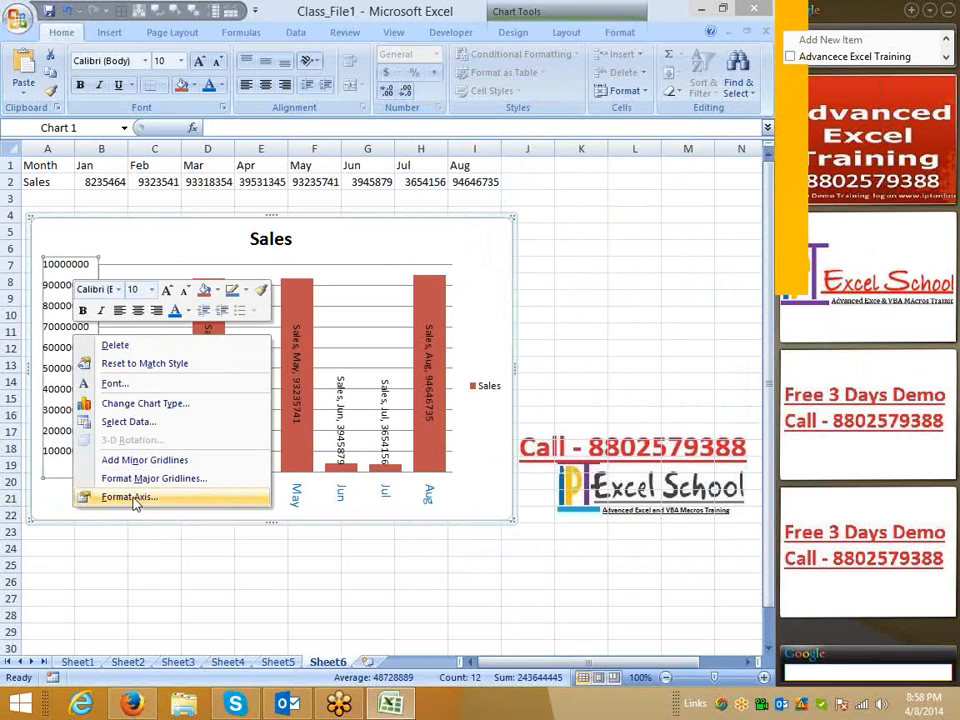
{"action": "left_click", "coordinate": [138, 496]}
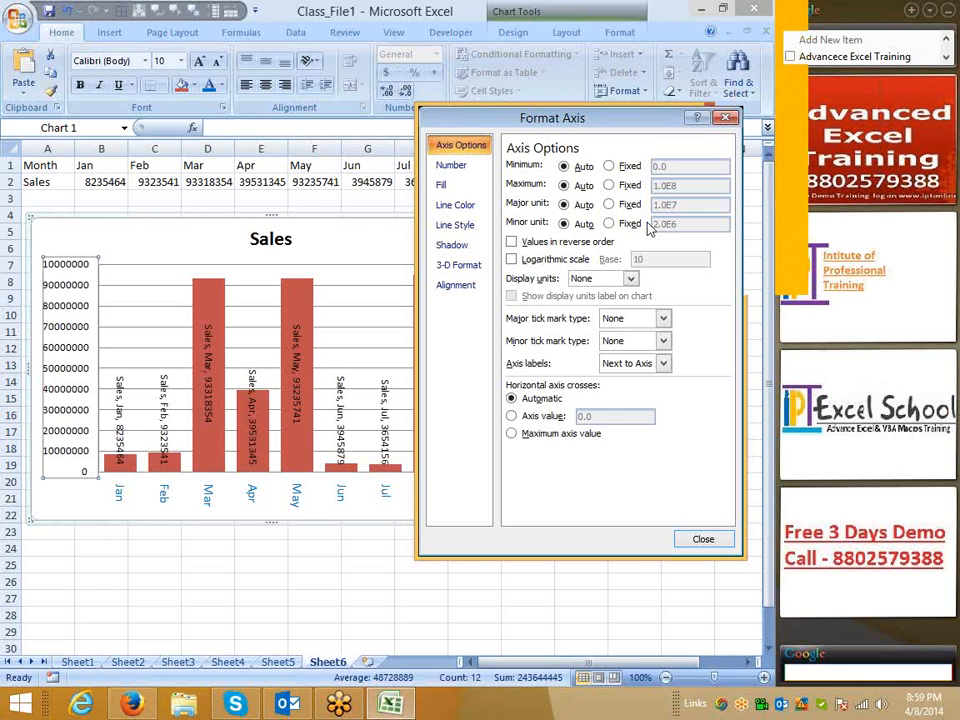
{"action": "left_click", "coordinate": [460, 165]}
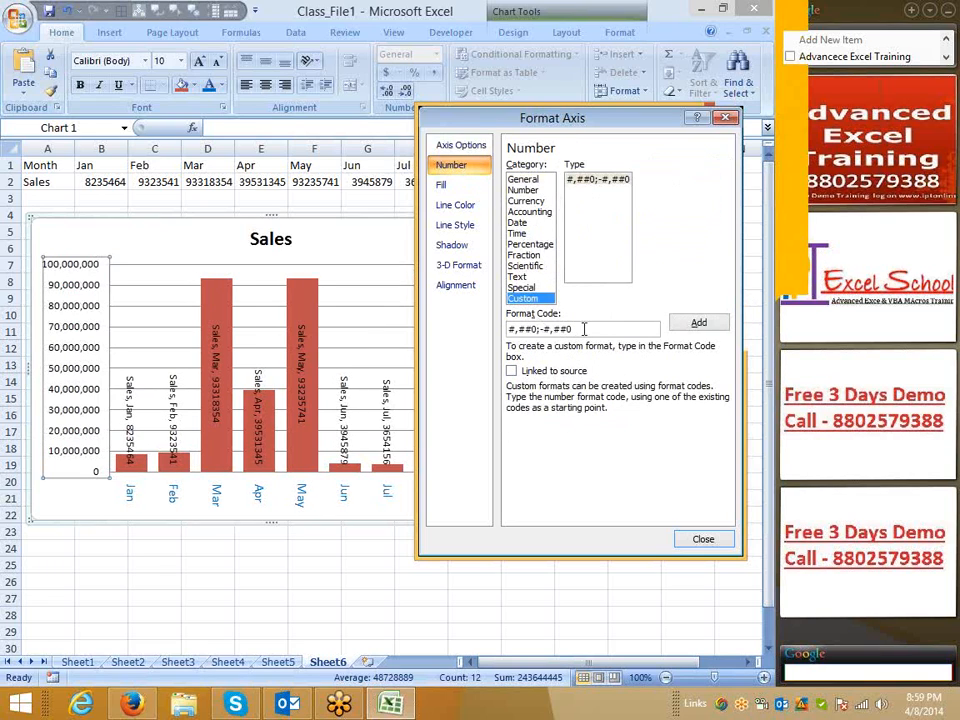
{"action": "left_click_drag", "start_coordinate": [578, 329], "coordinate": [510, 330]}
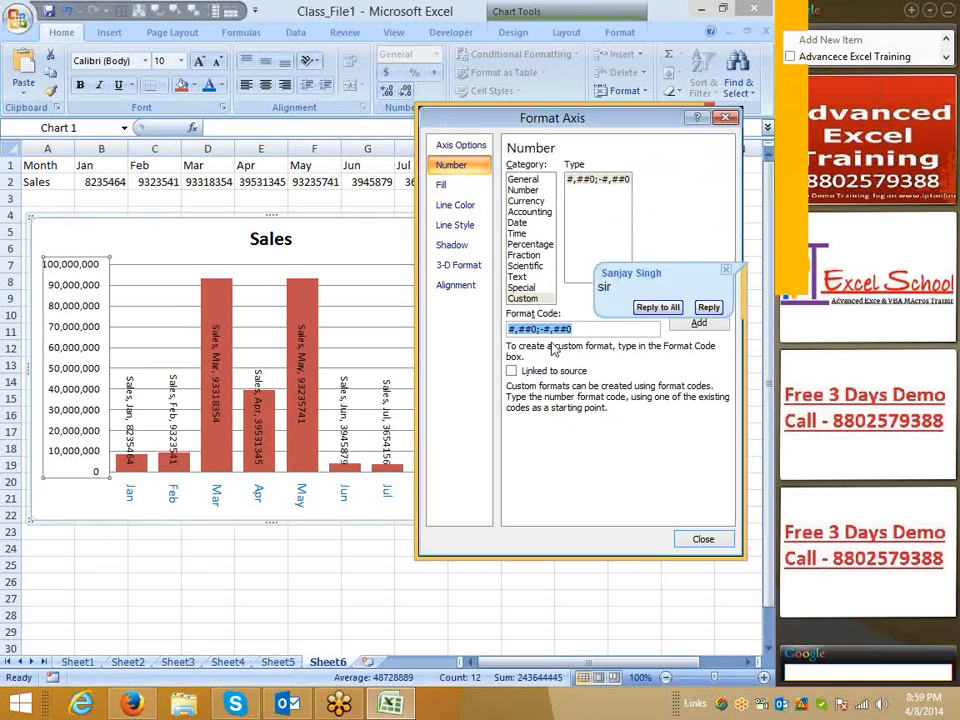
{"action": "type", "text": "IN"}
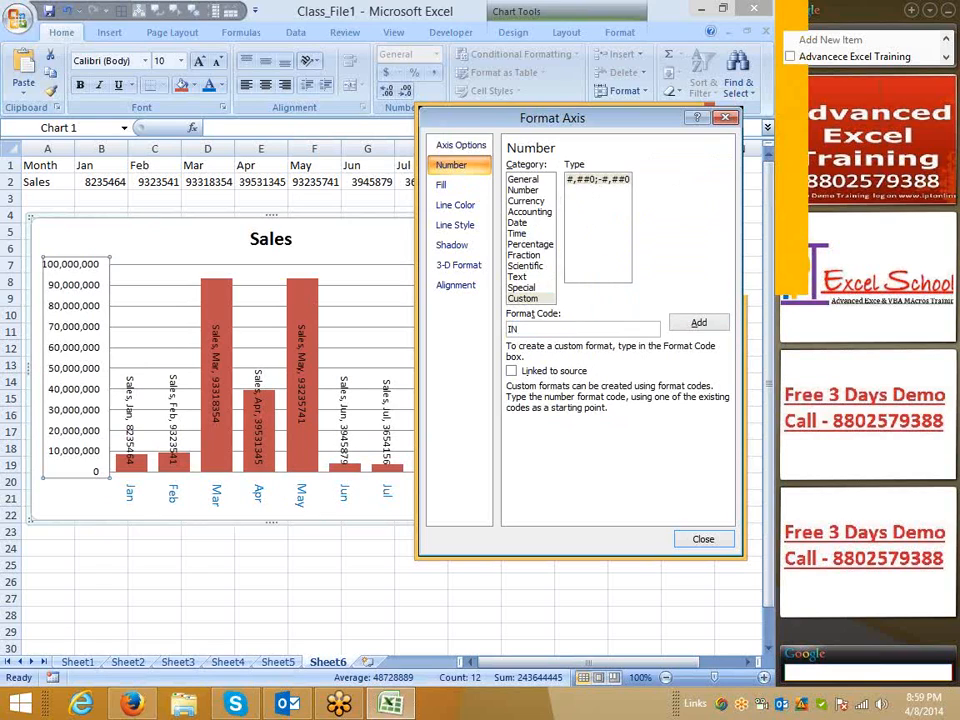
{"action": "key", "text": "BackSpace"}
{"action": "key", "text": "BackSpace"}
{"action": "type", "text": "\"INR"}
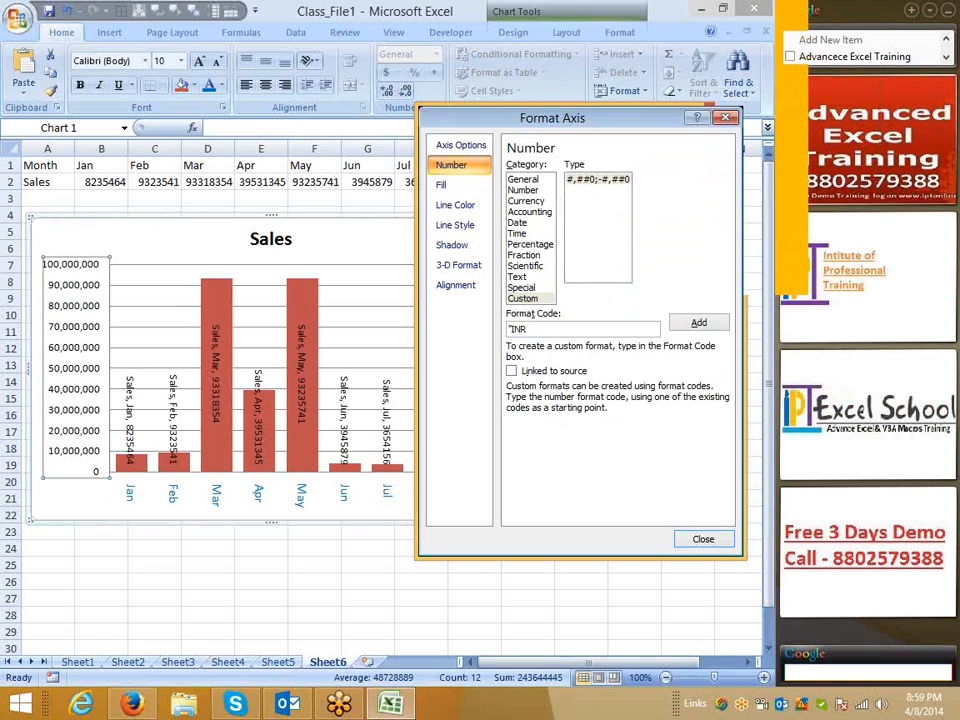
{"action": "type", "text": "\" #"}
{"action": "left_click", "coordinate": [720, 323]}
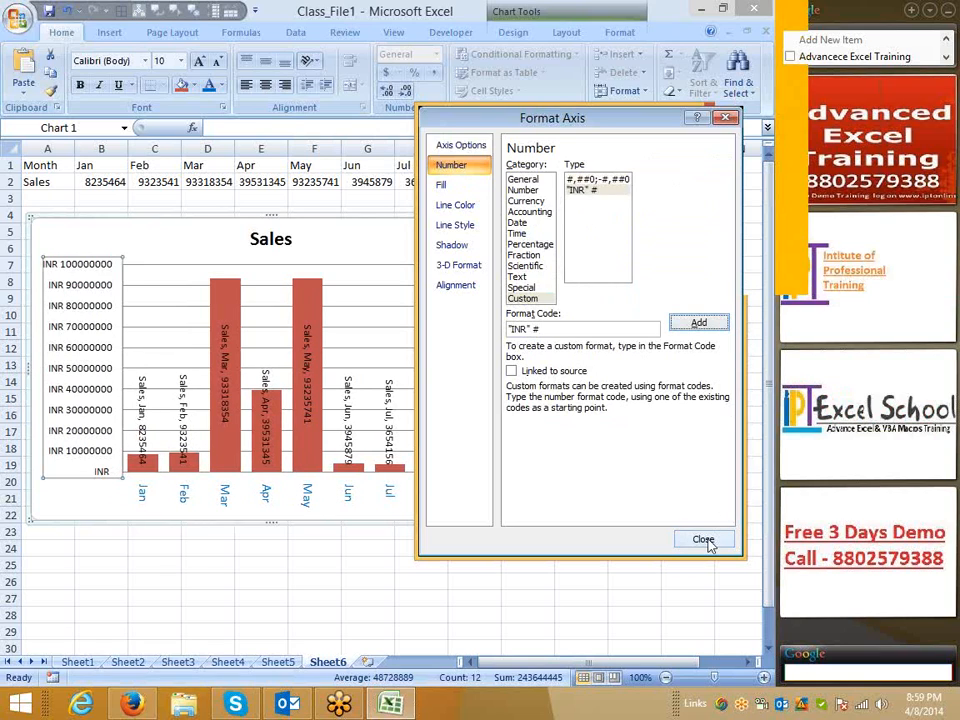
{"action": "left_click", "coordinate": [704, 540]}
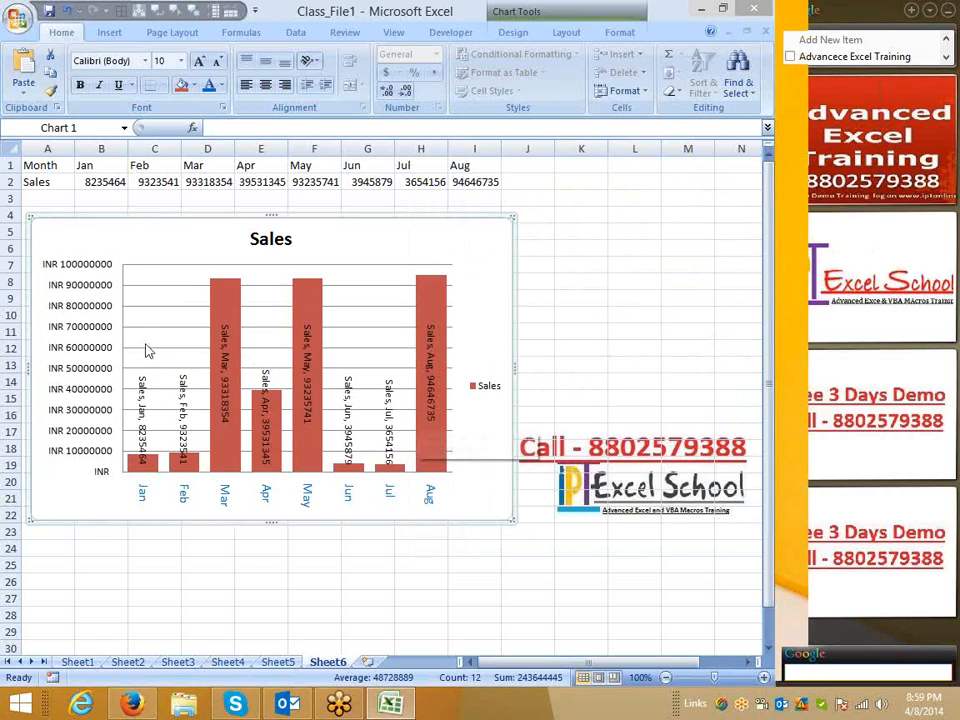
Turn on Vary colors by point in the fill settings of the Sales data series
{"action": "left_click", "coordinate": [189, 497]}
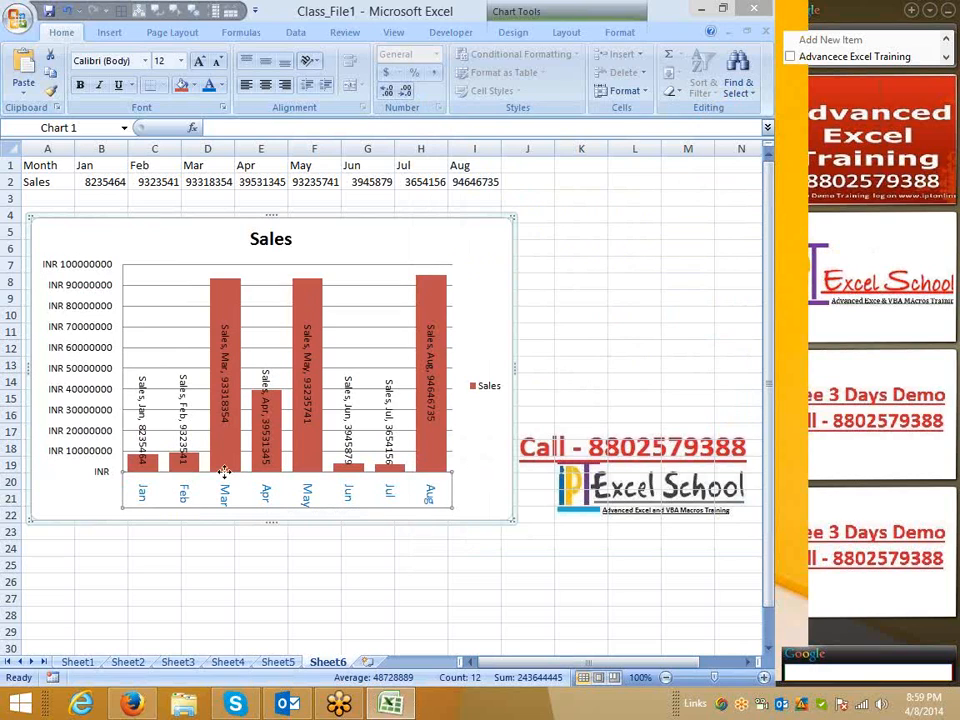
{"action": "right_click", "coordinate": [230, 312]}
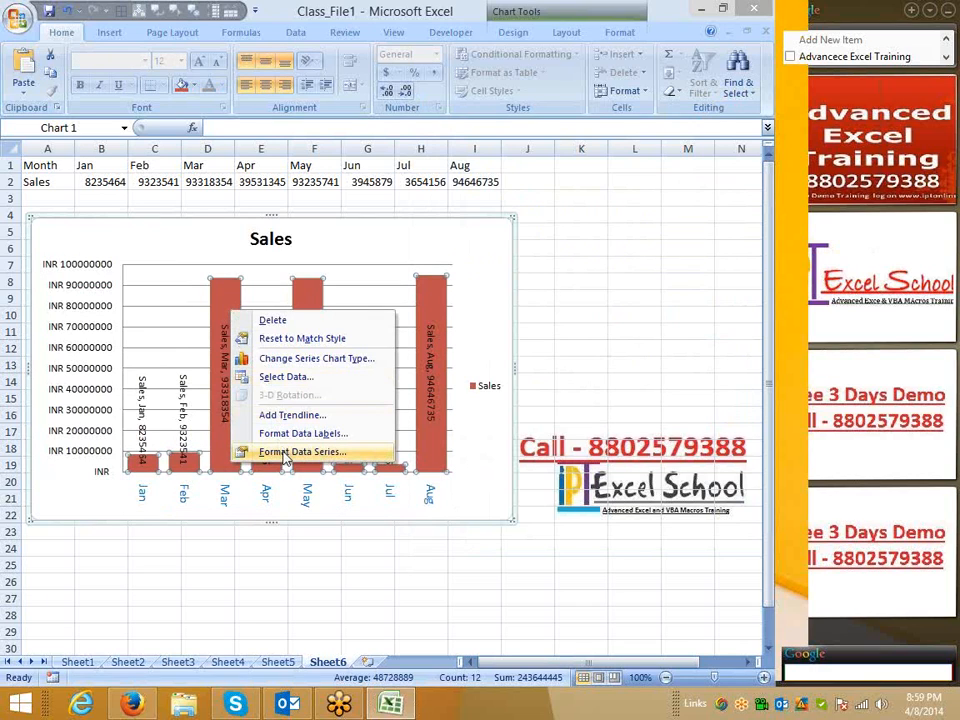
{"action": "left_click", "coordinate": [284, 453]}
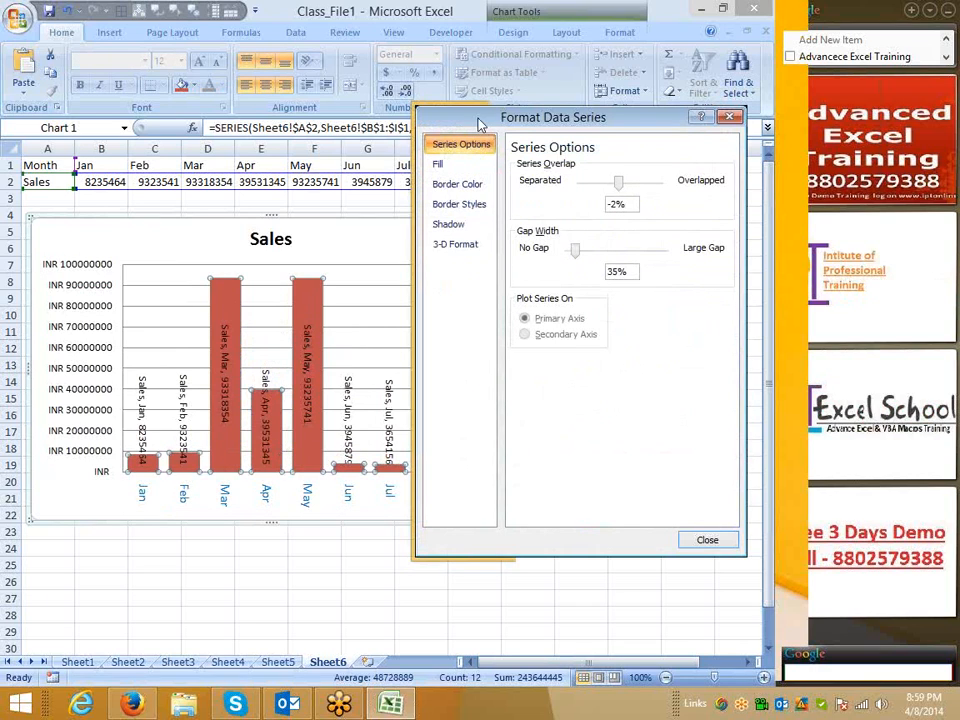
{"action": "left_click_drag", "start_coordinate": [452, 140], "coordinate": [175, 117]}
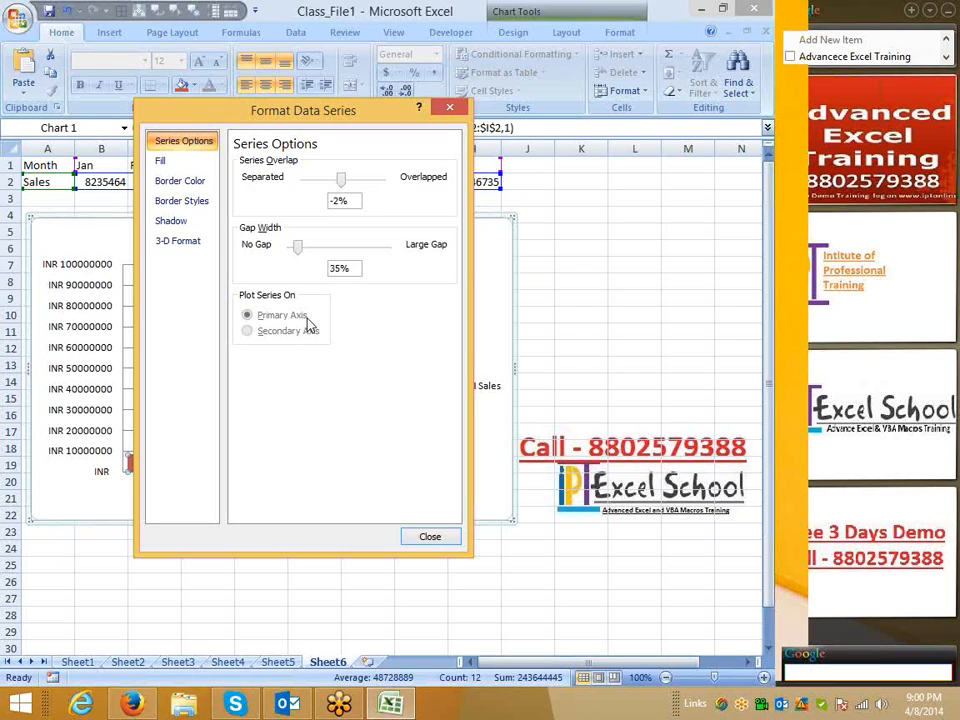
{"action": "left_click", "coordinate": [172, 163]}
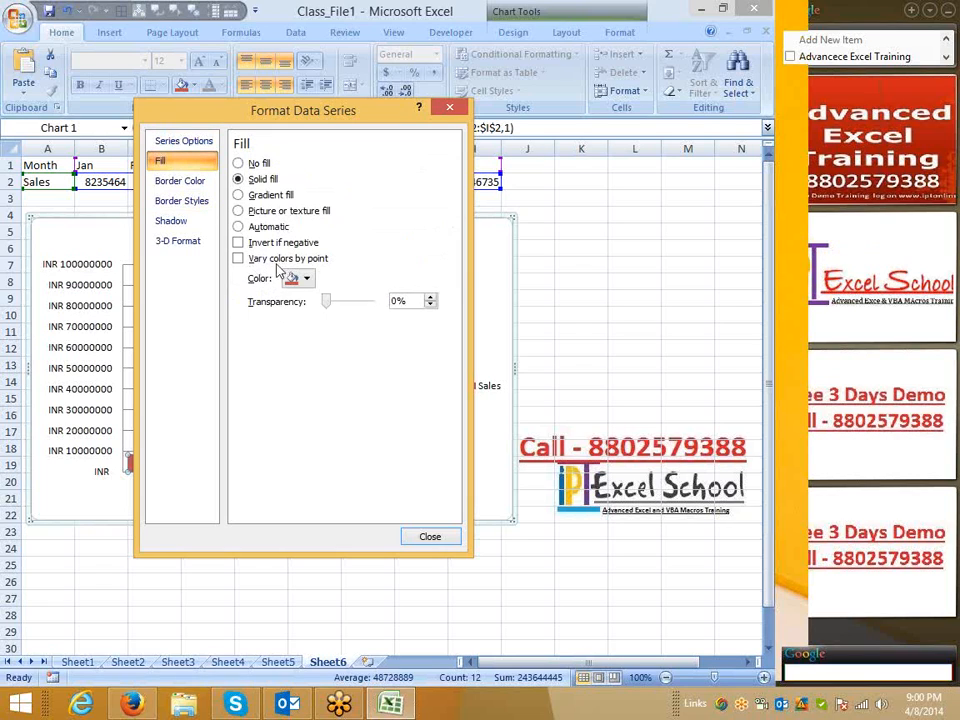
{"action": "left_click_drag", "start_coordinate": [271, 110], "coordinate": [294, 132]}
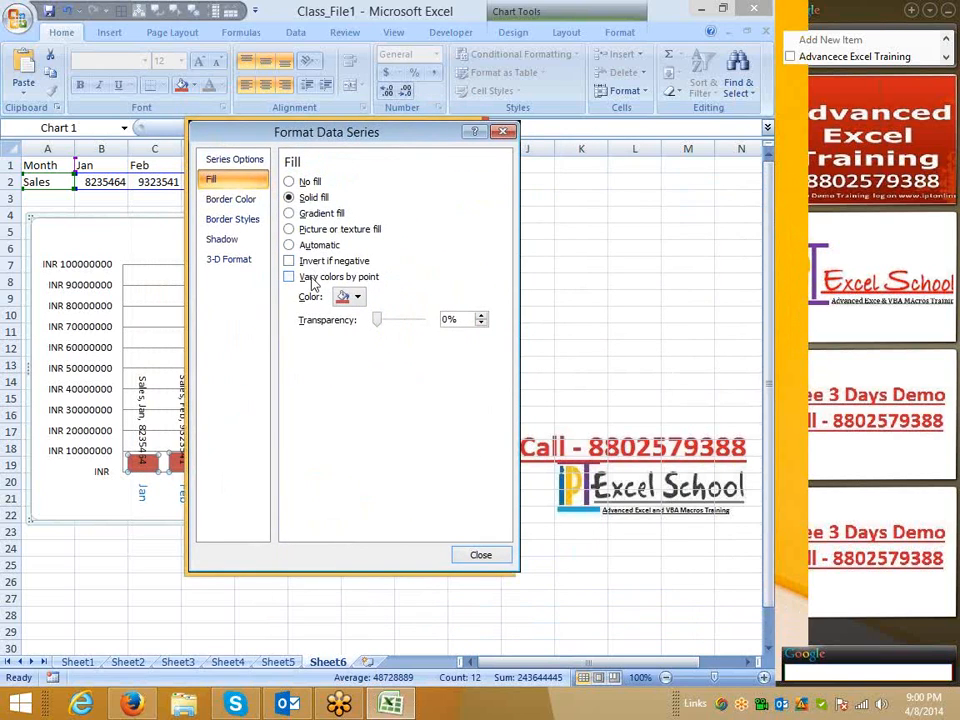
{"action": "left_click", "coordinate": [313, 277]}
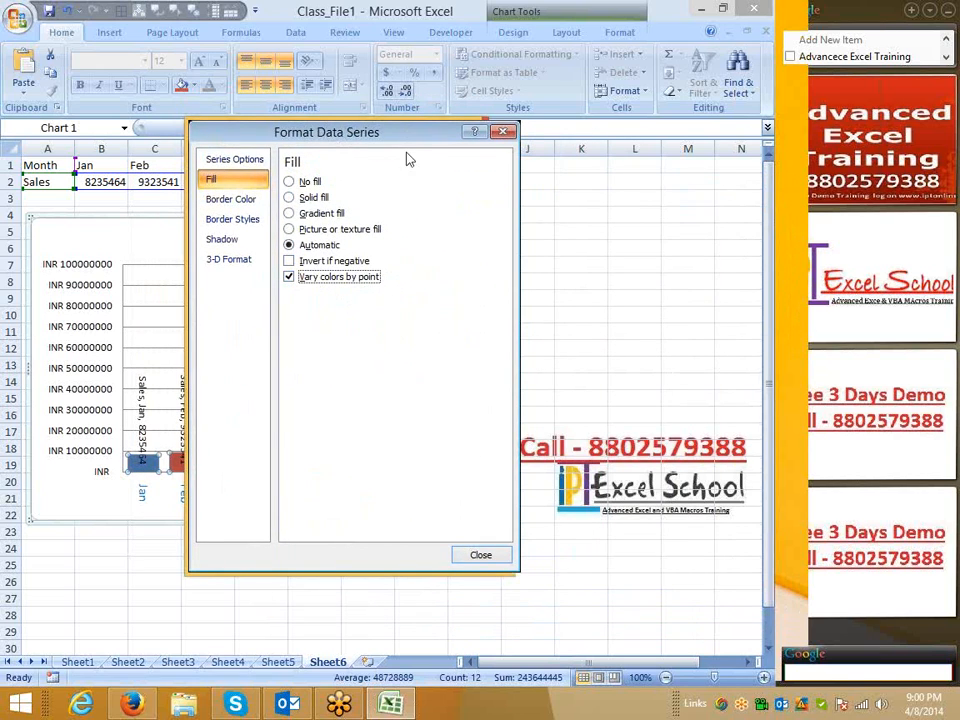
{"action": "left_click_drag", "start_coordinate": [345, 132], "coordinate": [656, 262]}
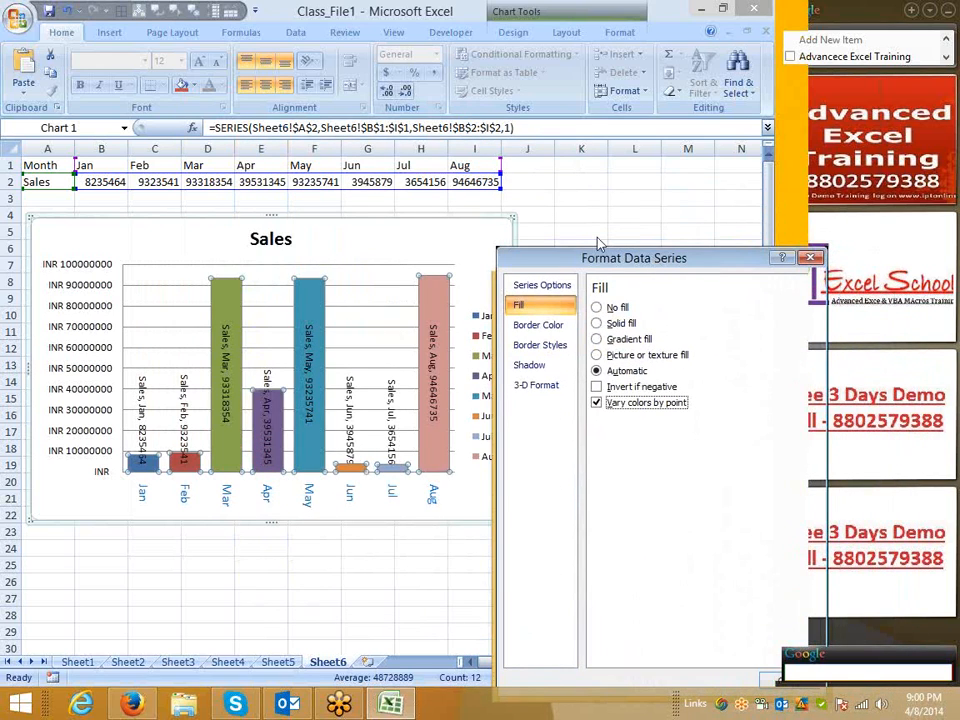
Turn Vary colors by point off for the Sales columns and switch it back on
{"action": "left_click_drag", "start_coordinate": [596, 252], "coordinate": [287, 384]}
{"action": "left_click", "coordinate": [280, 300]}
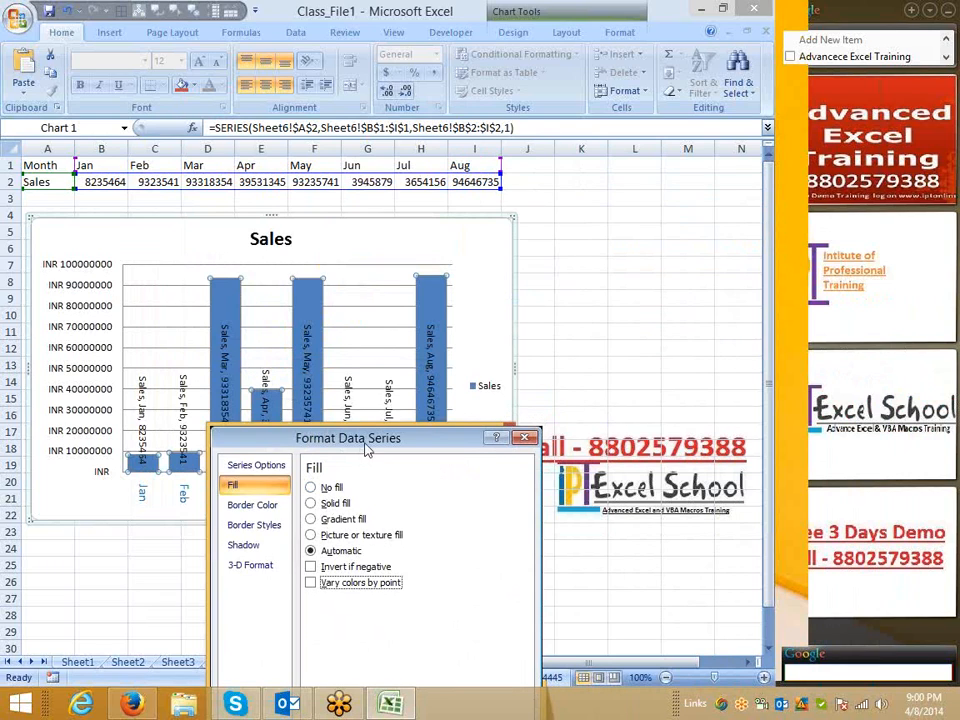
{"action": "left_click_drag", "start_coordinate": [368, 446], "coordinate": [356, 541]}
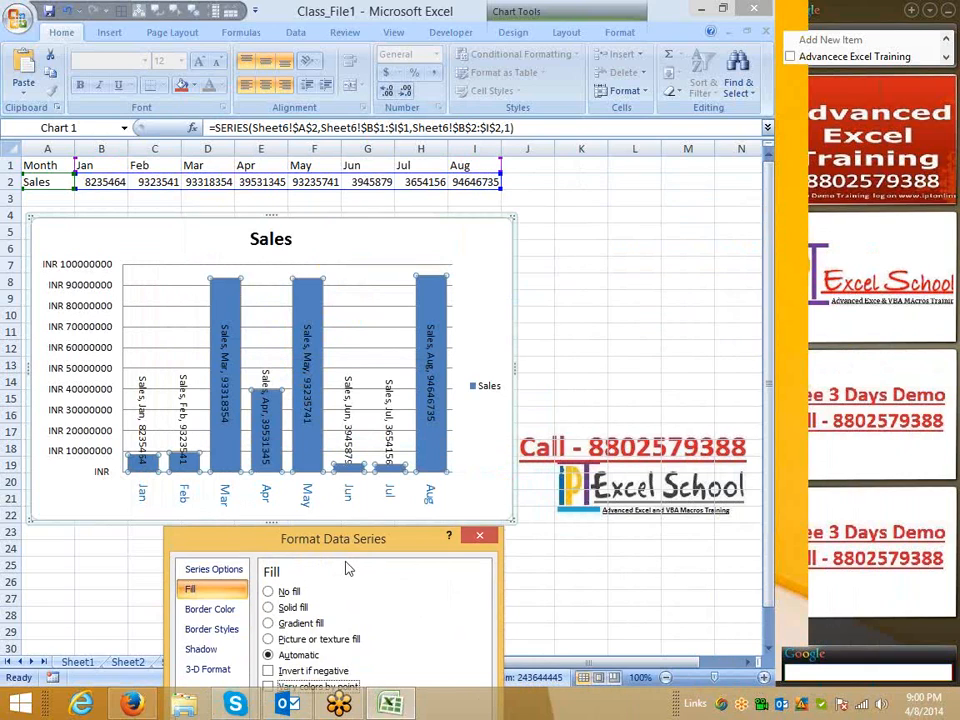
{"action": "left_click_drag", "start_coordinate": [347, 540], "coordinate": [349, 428]}
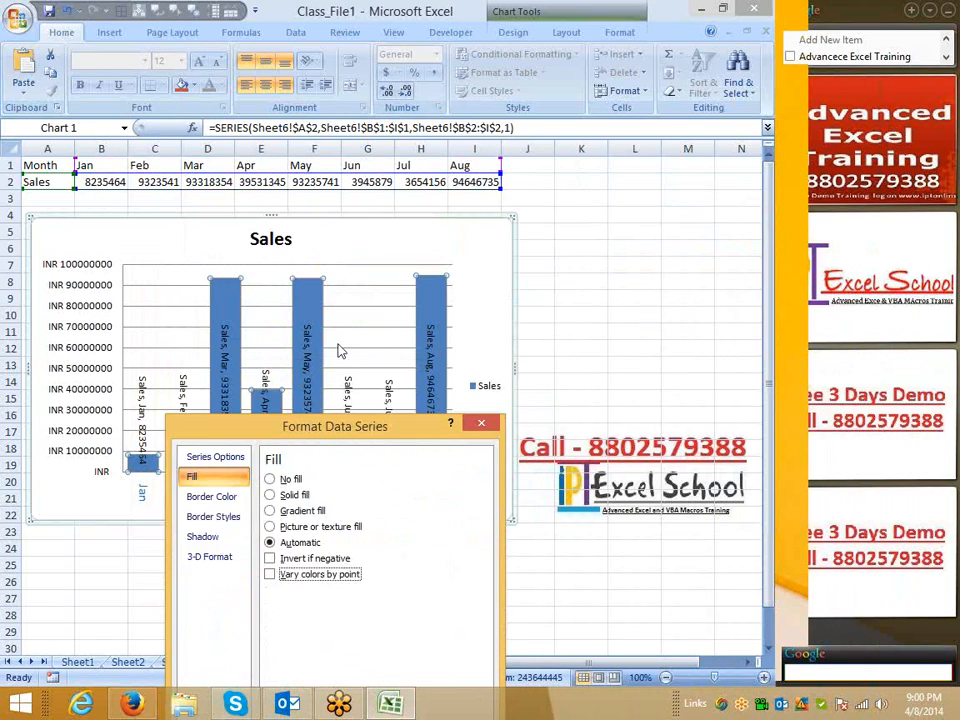
{"action": "left_click_drag", "start_coordinate": [338, 350], "coordinate": [343, 280]}
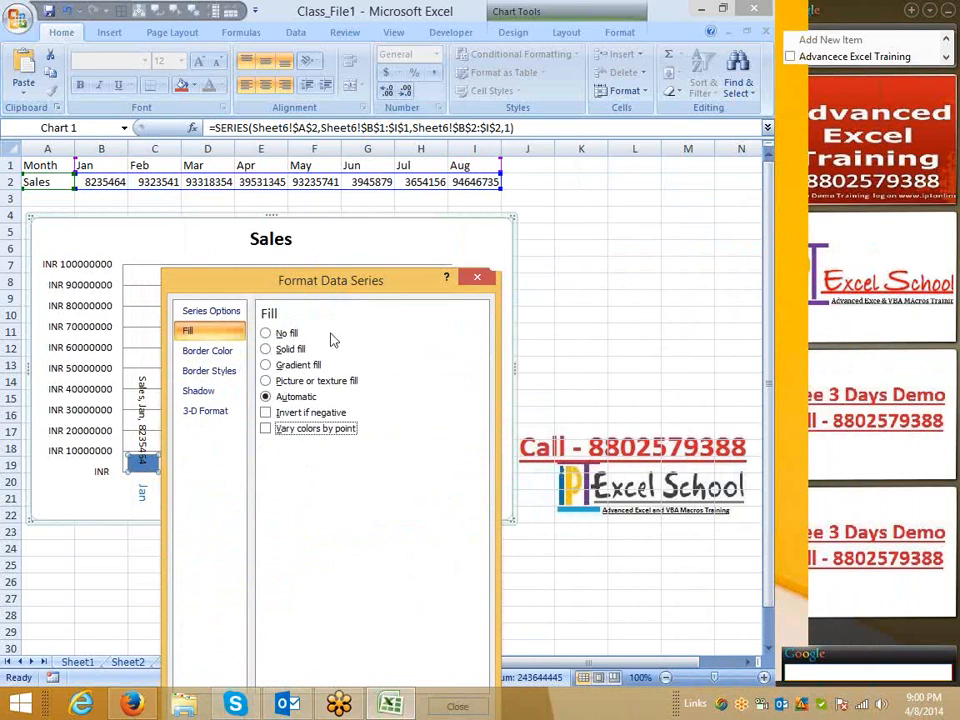
{"action": "left_click", "coordinate": [298, 436]}
{"action": "left_click_drag", "start_coordinate": [378, 281], "coordinate": [444, 564]}
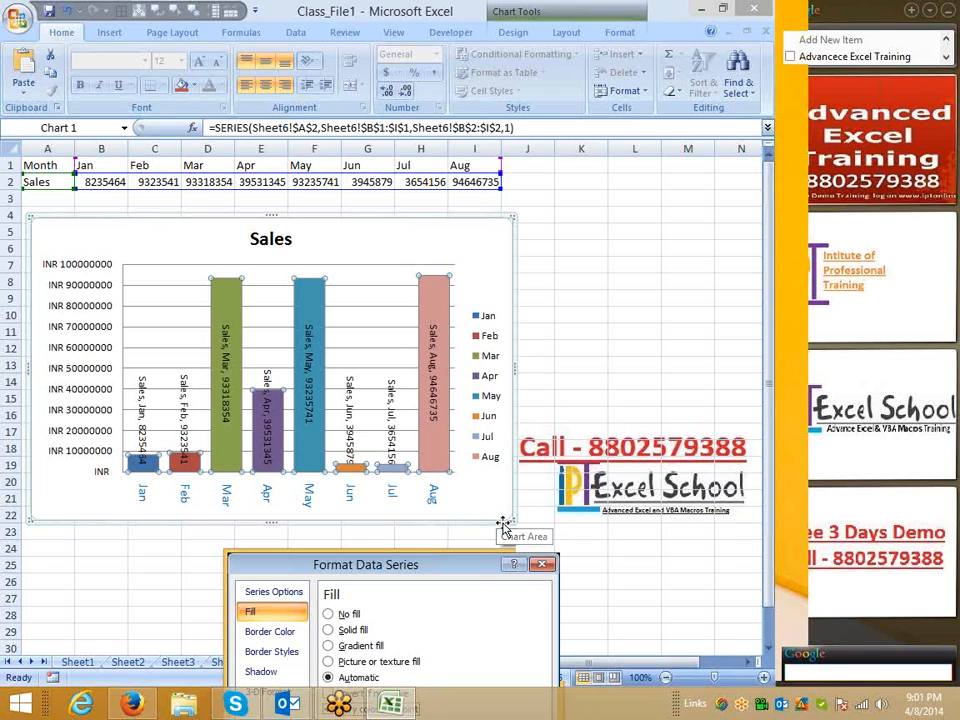
{"action": "left_click_drag", "start_coordinate": [476, 568], "coordinate": [386, 244]}
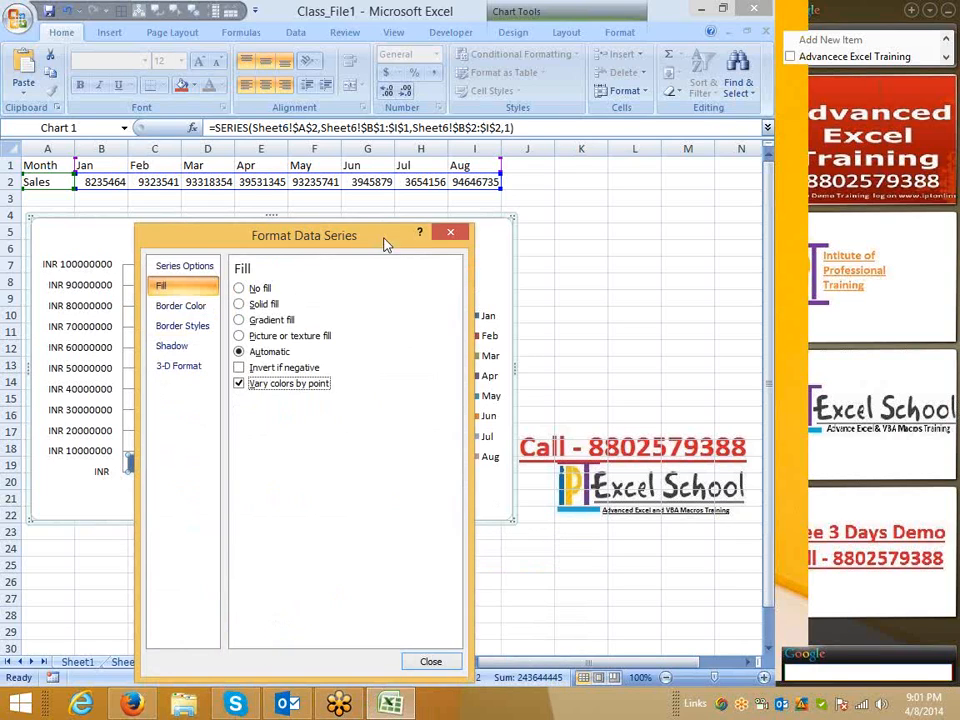
Try Invert if negative and a picture or texture fill on the Sales columns, restore the automatic fill and finish formatting the series
{"action": "left_click", "coordinate": [255, 368]}
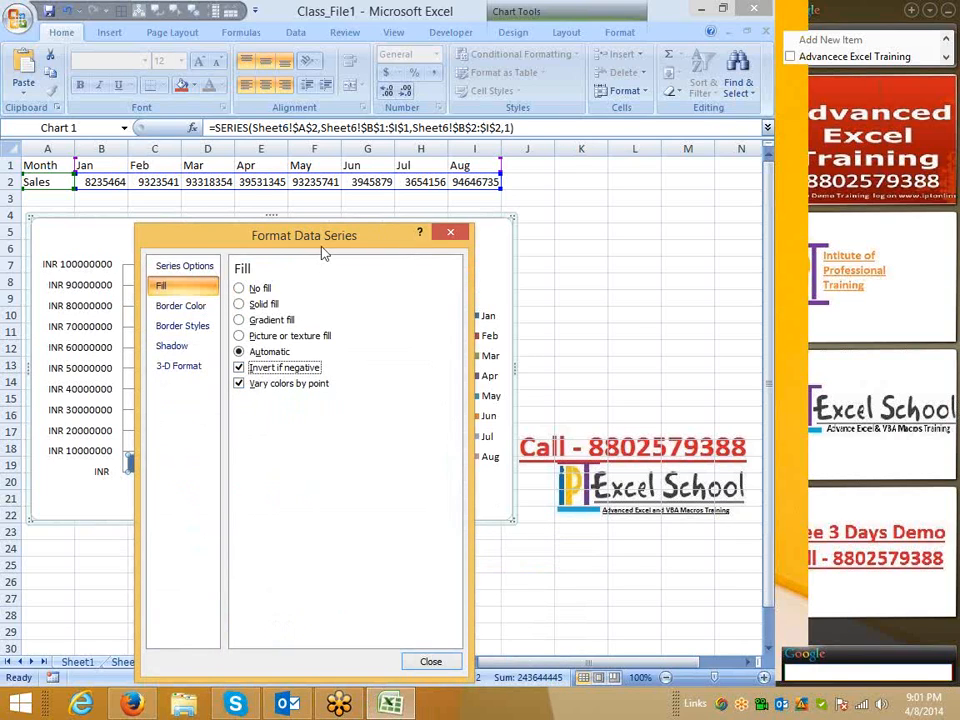
{"action": "mouse_move", "coordinate": [319, 232]}
{"action": "left_mouse_down"}
{"action": "mouse_move", "coordinate": [473, 430]}
{"action": "mouse_move", "coordinate": [495, 568]}
{"action": "mouse_move", "coordinate": [326, 222]}
{"action": "left_mouse_up"}
{"action": "left_click", "coordinate": [253, 363]}
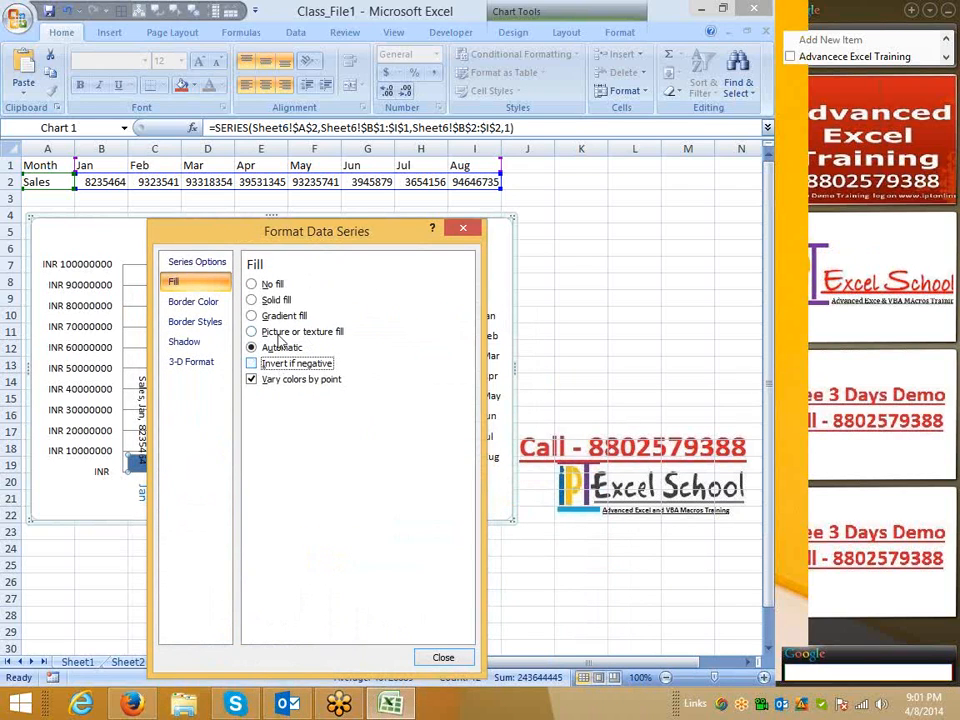
{"action": "left_click", "coordinate": [281, 333]}
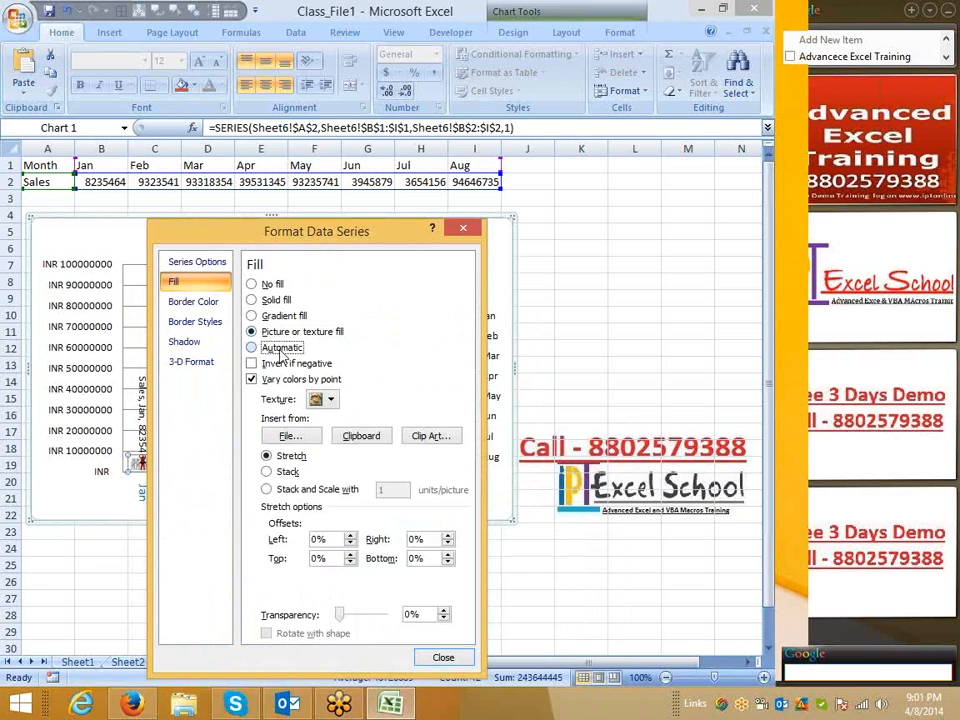
{"action": "left_click", "coordinate": [281, 348]}
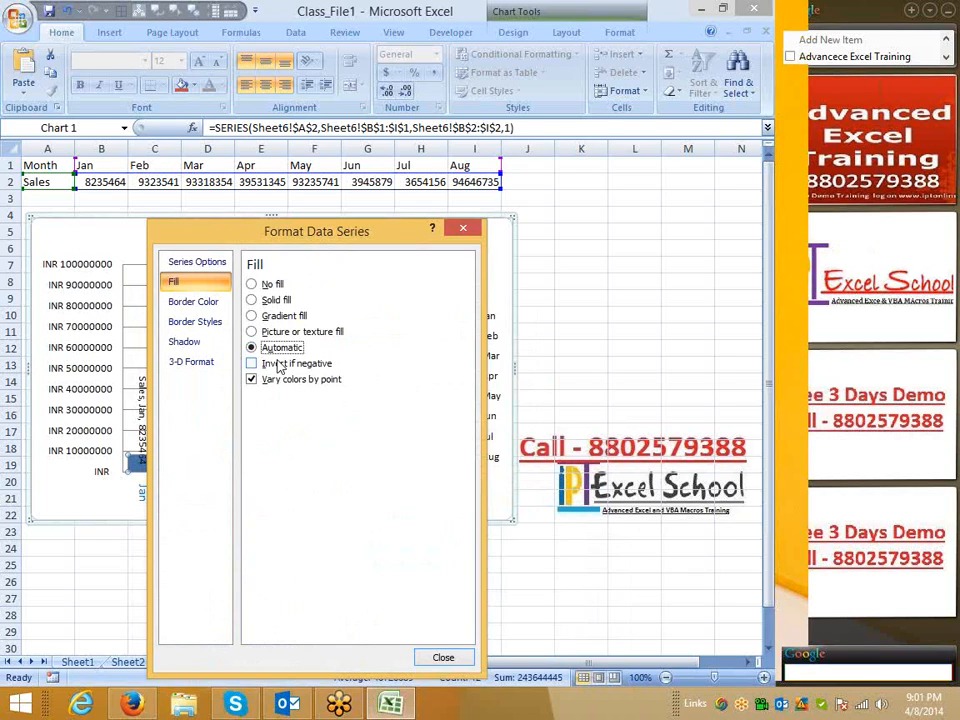
{"action": "left_click", "coordinate": [463, 228]}
{"action": "left_click", "coordinate": [489, 268]}
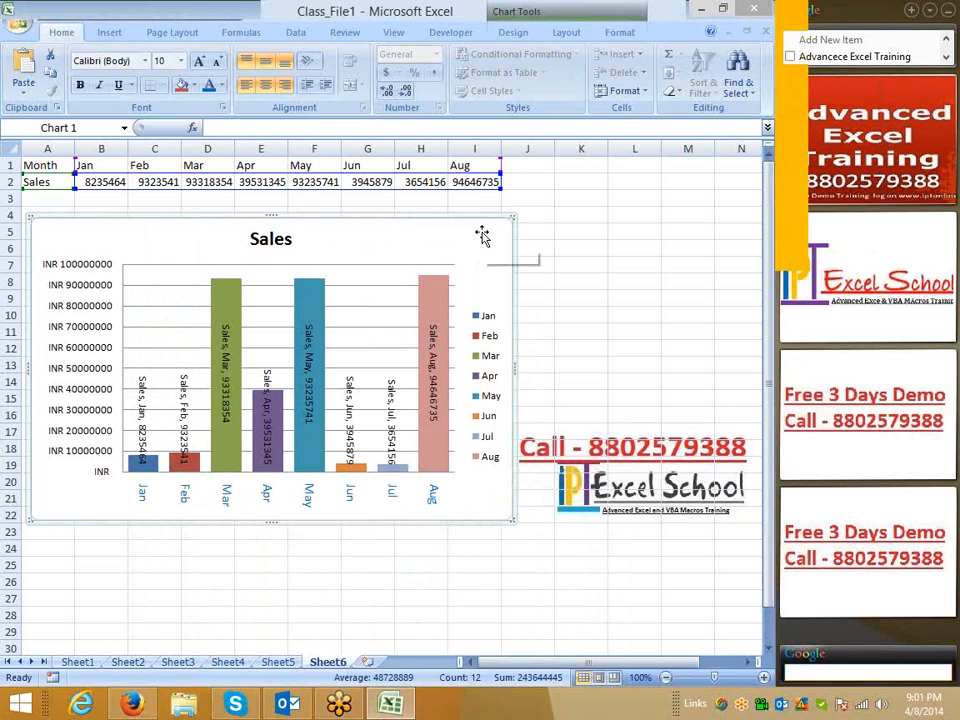
On Sheet5, enter the headings Month in A1 and Sales in B1
{"action": "left_click", "coordinate": [284, 662]}
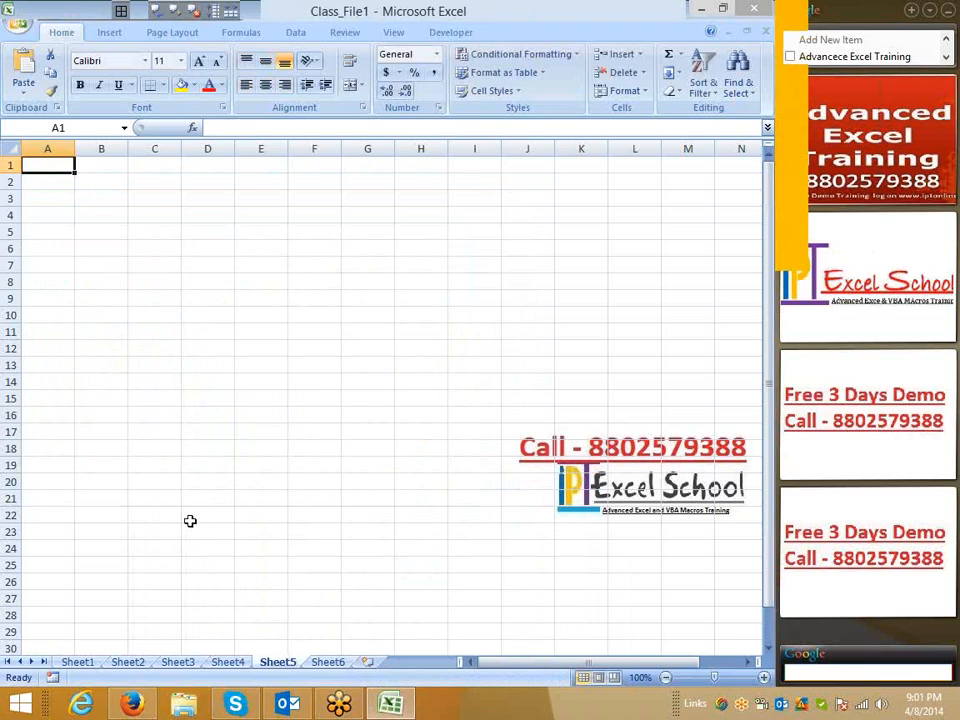
{"action": "type", "text": "Month"}
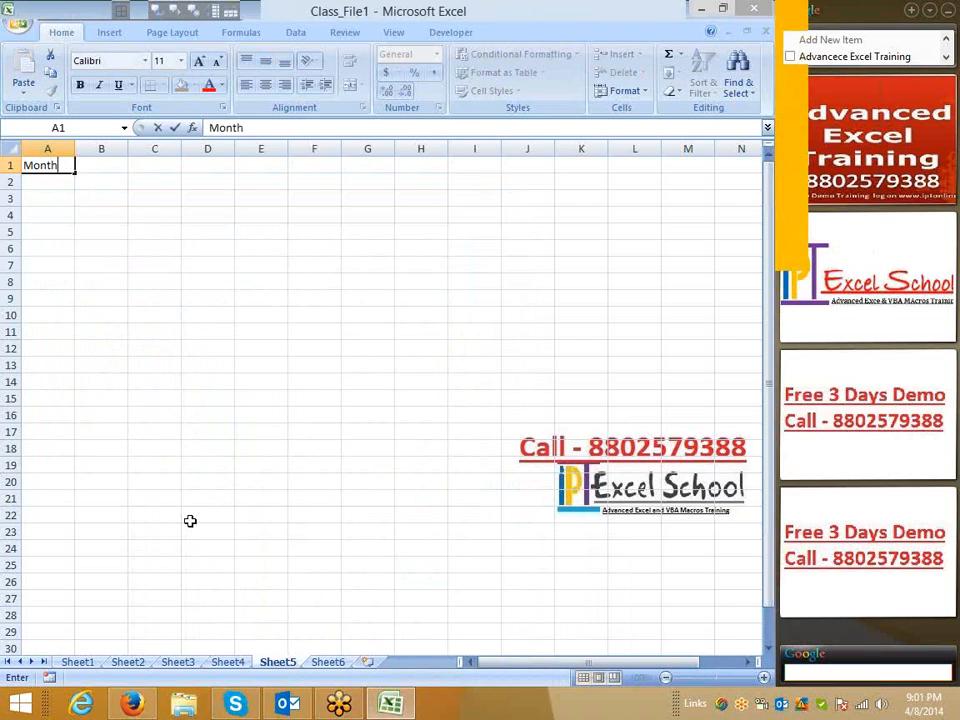
{"action": "key", "text": "Return"}
{"action": "key", "text": "Up"}
{"action": "key", "text": "Right"}
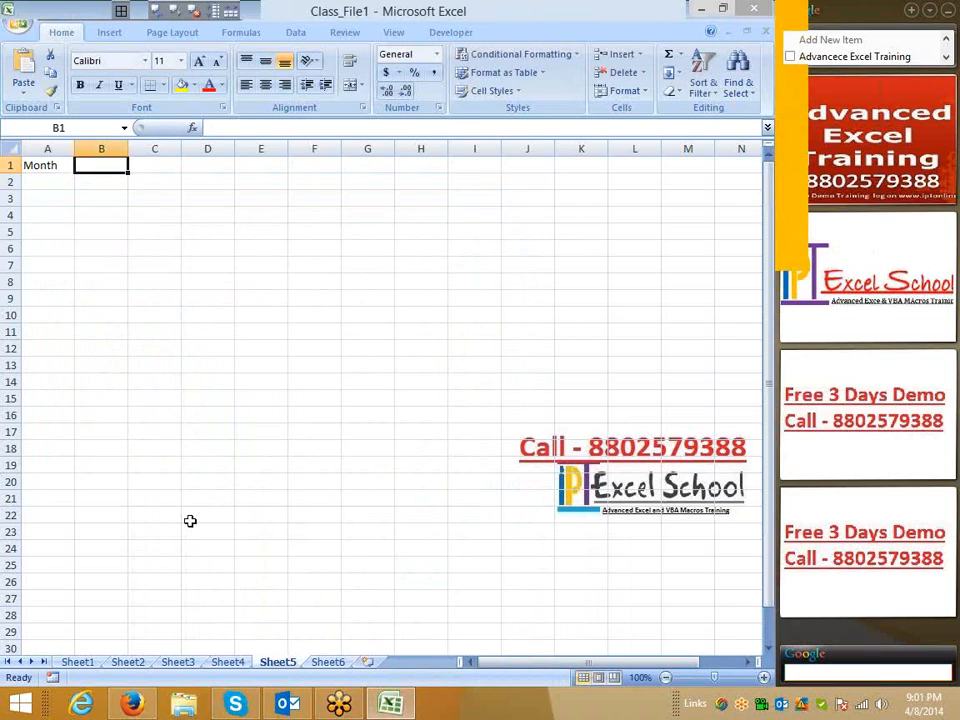
{"action": "type", "text": "SAles"}
{"action": "key", "text": "Return"}
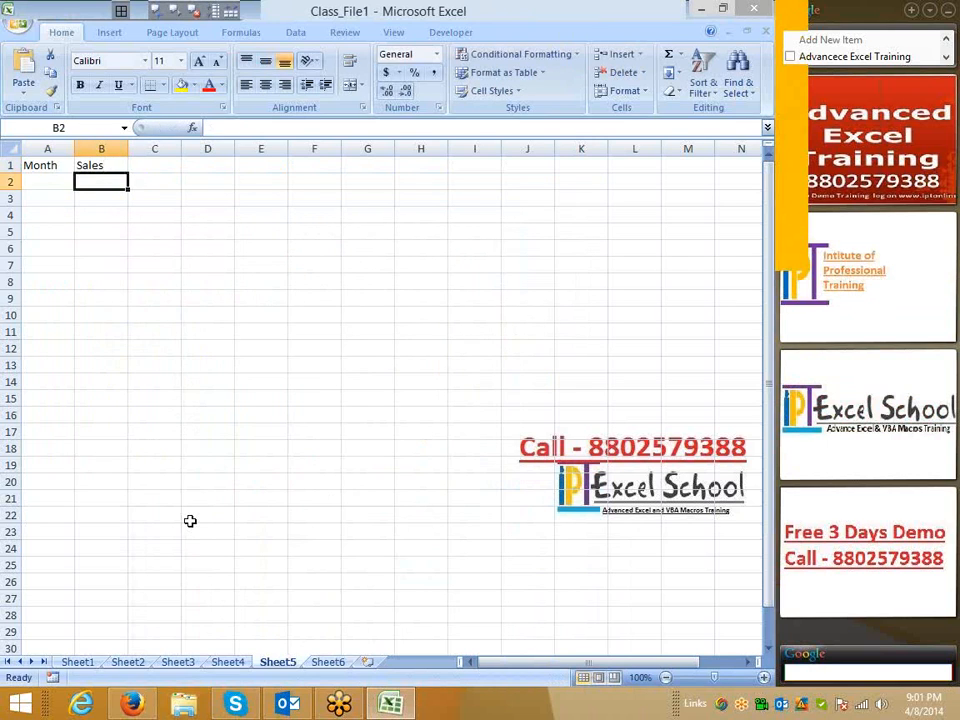
Copy the Sales heading from B1 into A2
{"action": "key", "text": "Up"}
{"action": "key", "text": "ctrl+c"}
{"action": "key", "text": "ctrl+Down"}
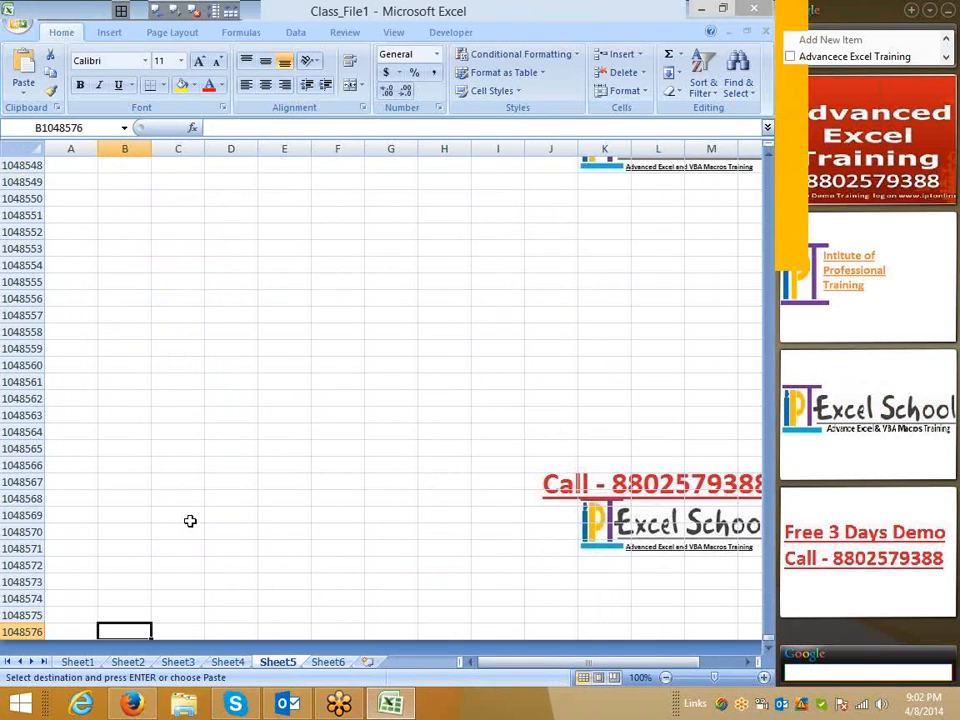
{"action": "key", "text": "ctrl+Home"}
{"action": "key", "text": "Down"}
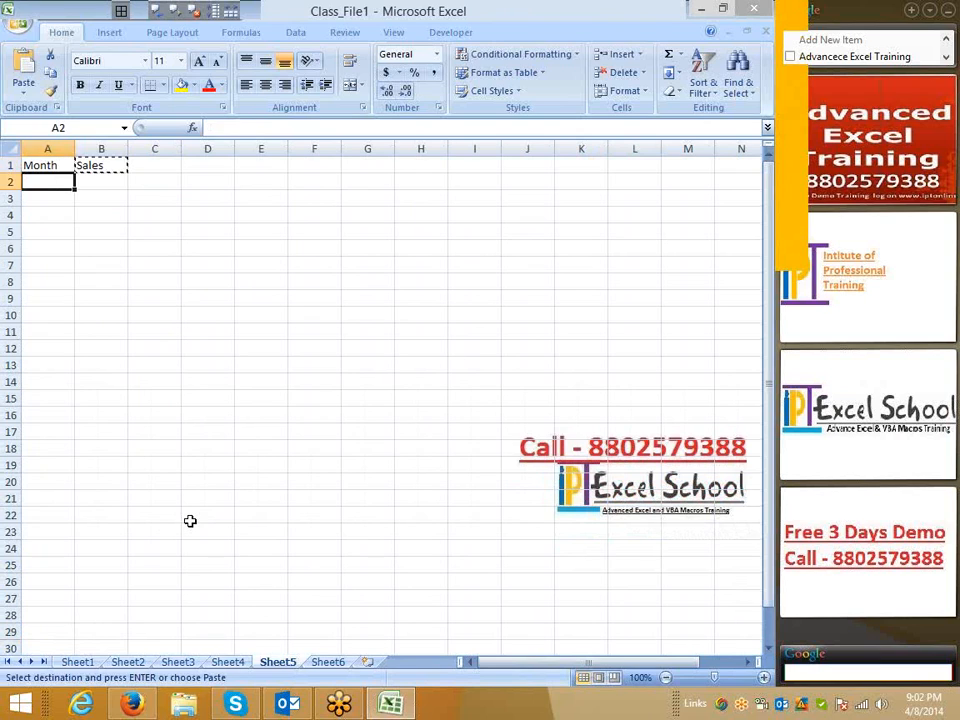
{"action": "key", "text": "ctrl+v"}
Replace the content of B1 with Jan and fill the month series across to Aug in I1
{"action": "key", "text": "Up"}
{"action": "key", "text": "Right"}
{"action": "type", "text": "Jan"}
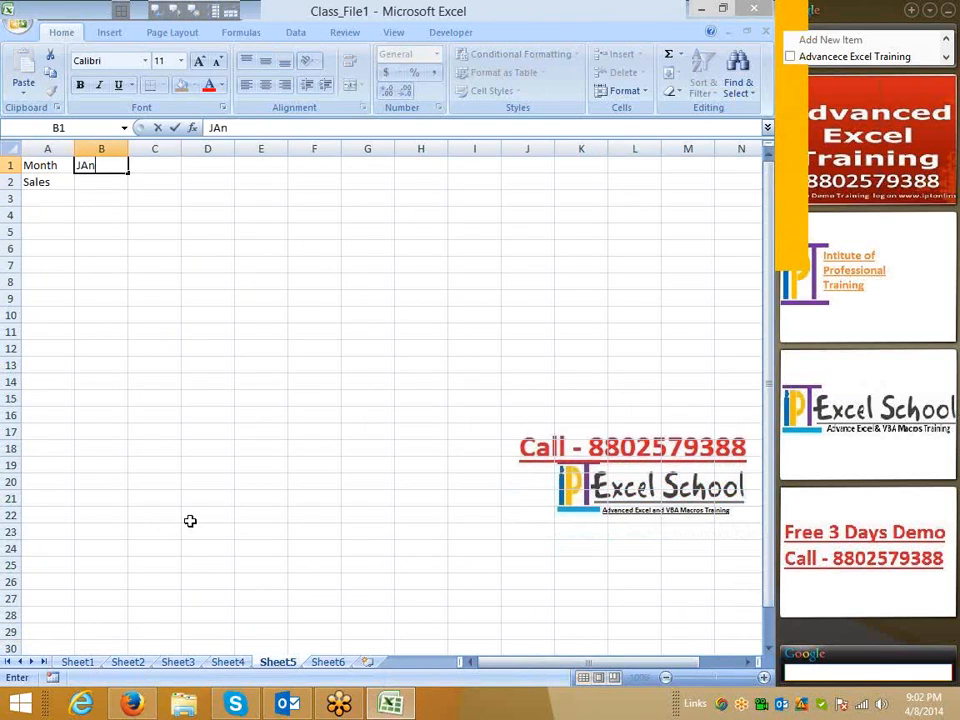
{"action": "key", "text": "Return"}
{"action": "key", "text": "Up"}
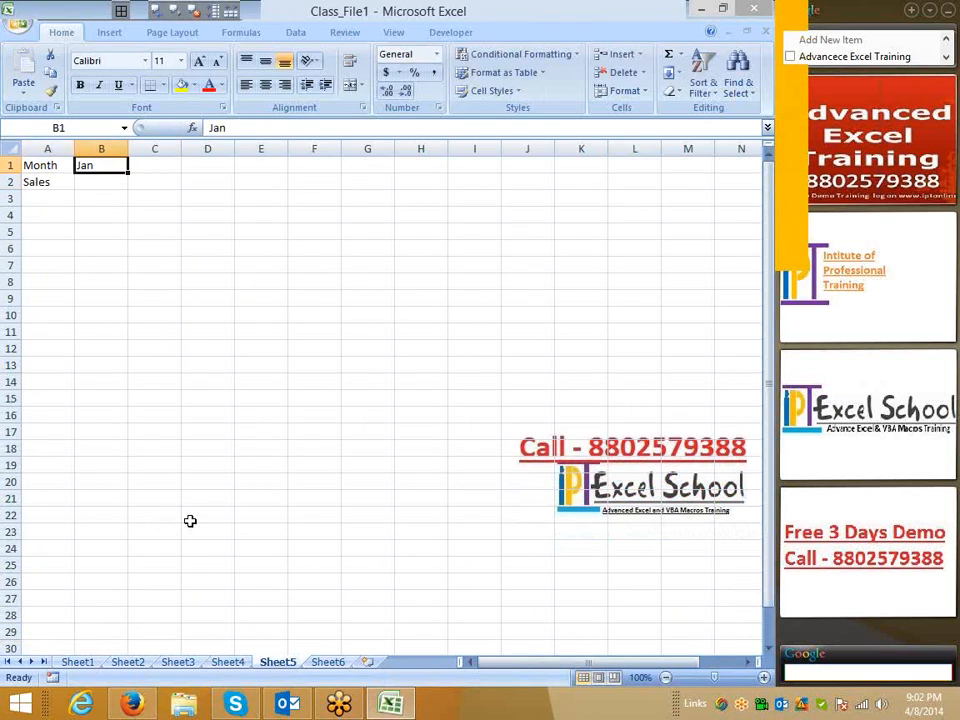
{"action": "left_click_drag", "start_coordinate": [128, 172], "coordinate": [495, 174]}
Enter a RANDBETWEEN formula in B2 with a lower limit of 10 and an upper limit of 90
{"action": "left_click", "coordinate": [115, 180]}
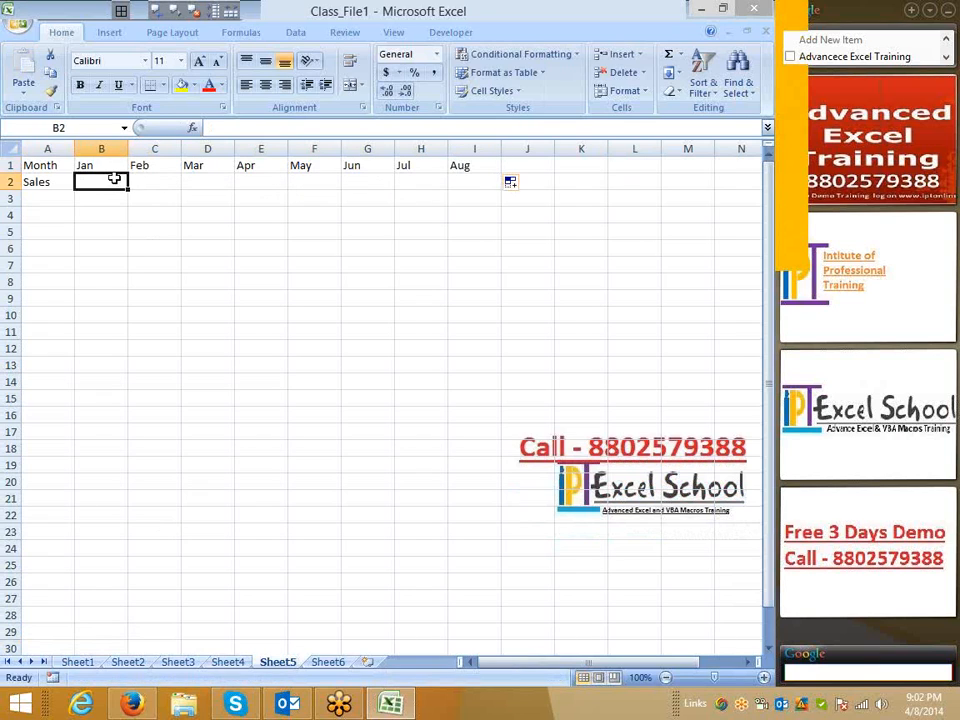
{"action": "type", "text": "=ra"}
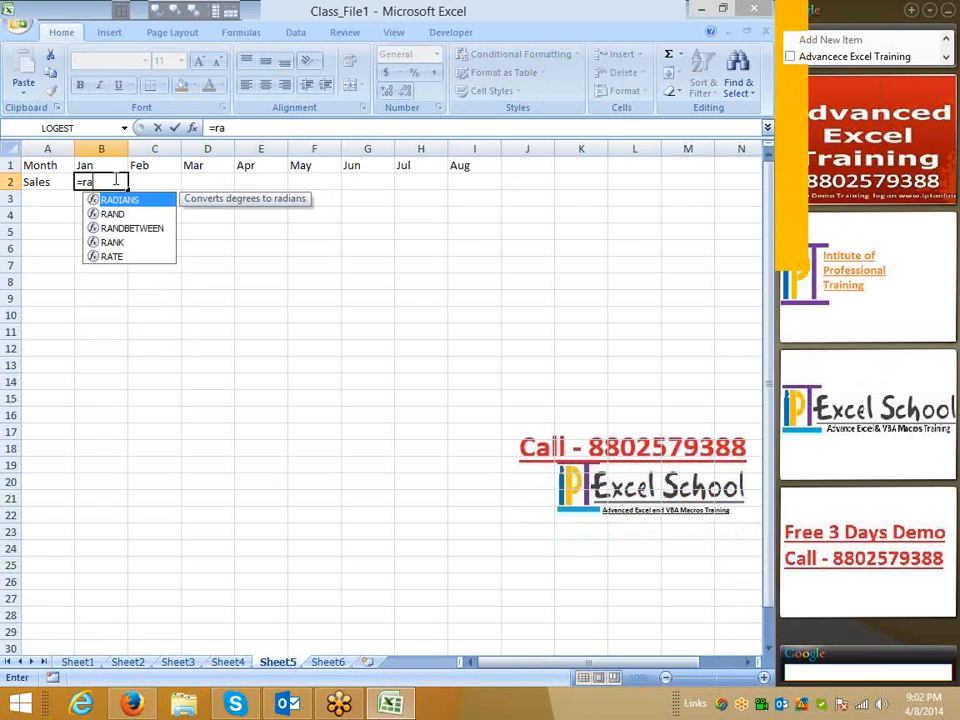
{"action": "key", "text": "Down"}
{"action": "key", "text": "Down"}
{"action": "key", "text": "Tab"}
{"action": "type", "text": "1"}
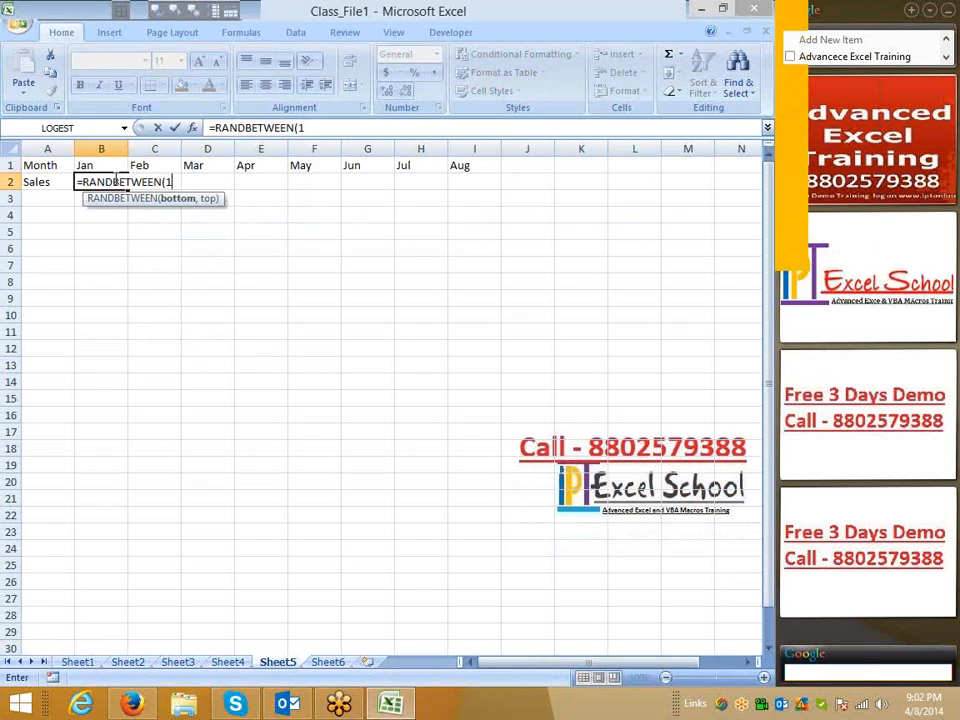
{"action": "type", "text": "0m"}
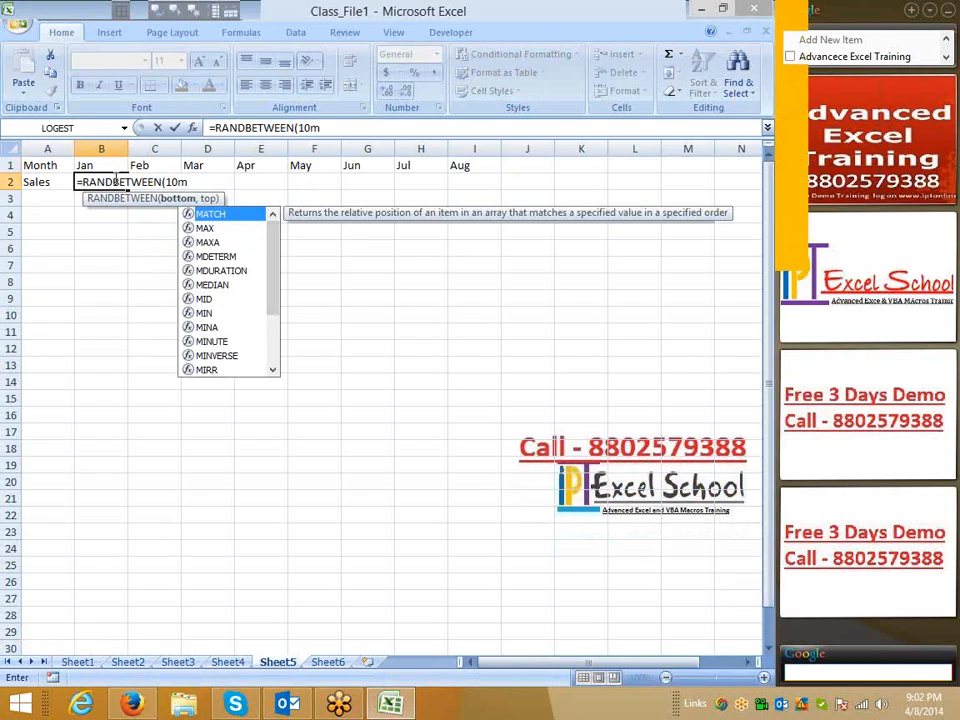
{"action": "key", "text": "BackSpace"}
{"action": "type", "text": ",9"}
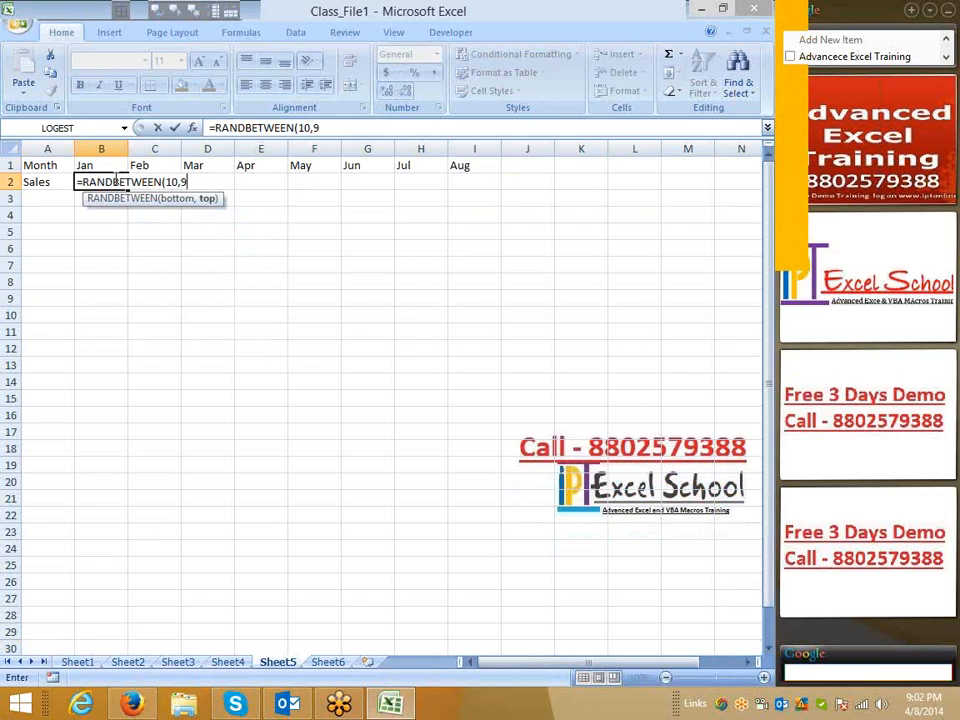
{"action": "type", "text": "0"}
{"action": "key", "text": "Return"}
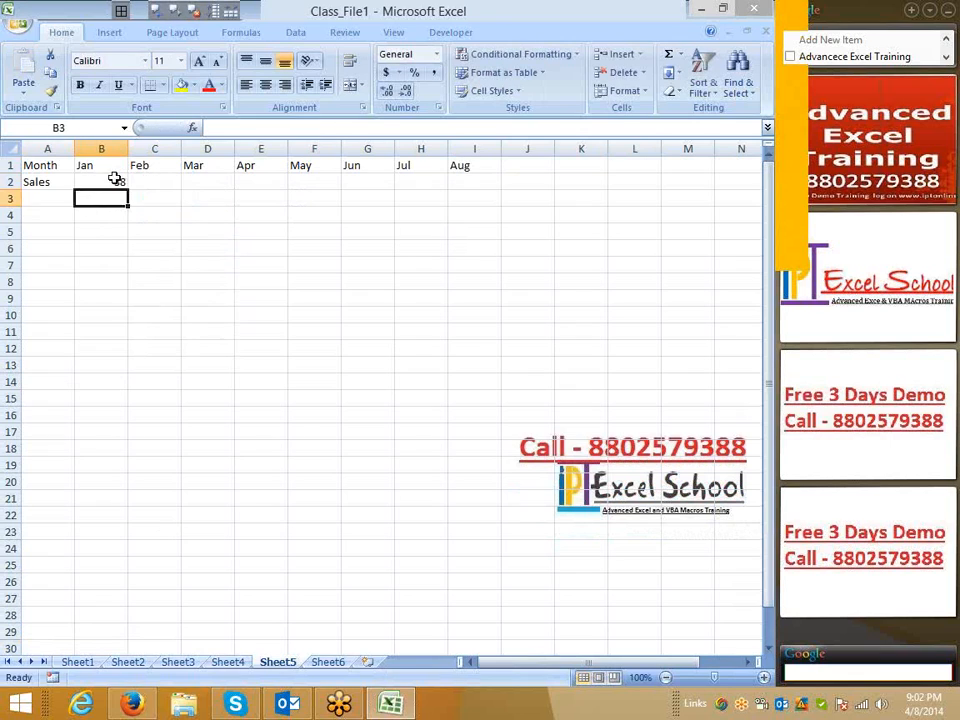
Fill the RANDBETWEEN formula from B2 across the Sales row to I2
{"action": "key", "text": "Up"}
{"action": "key", "text": "Up"}
{"action": "key", "text": "ctrl+Right"}
{"action": "key", "text": "Down"}
{"action": "key", "text": "ctrl+shift+Left"}
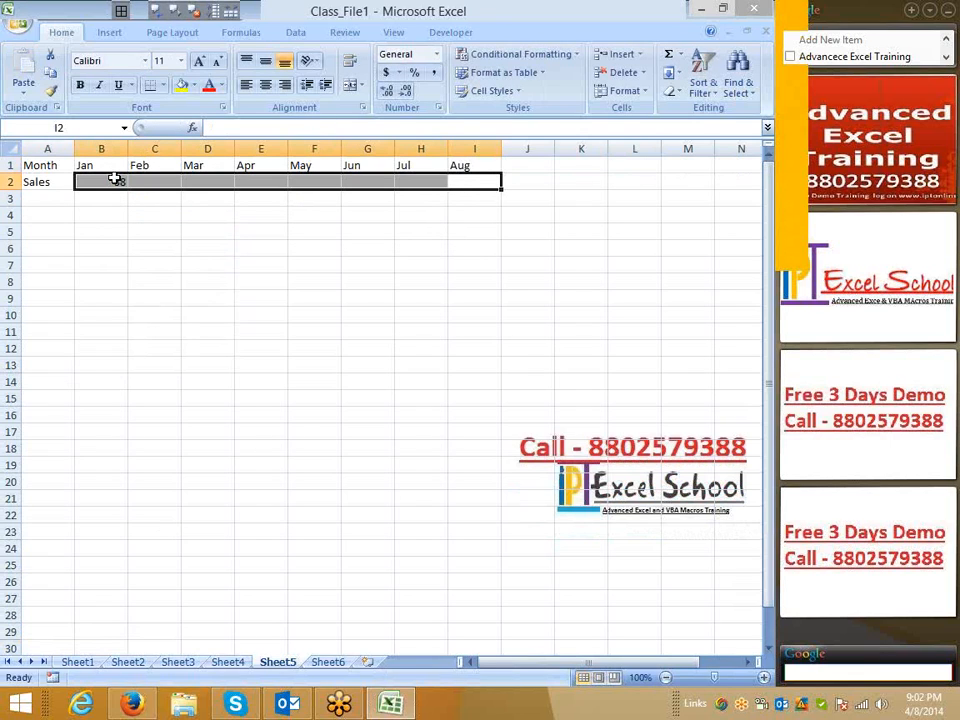
{"action": "key", "text": "ctrl+r"}
Replace the RANDBETWEEN formulas in B2:I2 with their fixed values
{"action": "key", "text": "ctrl+c"}
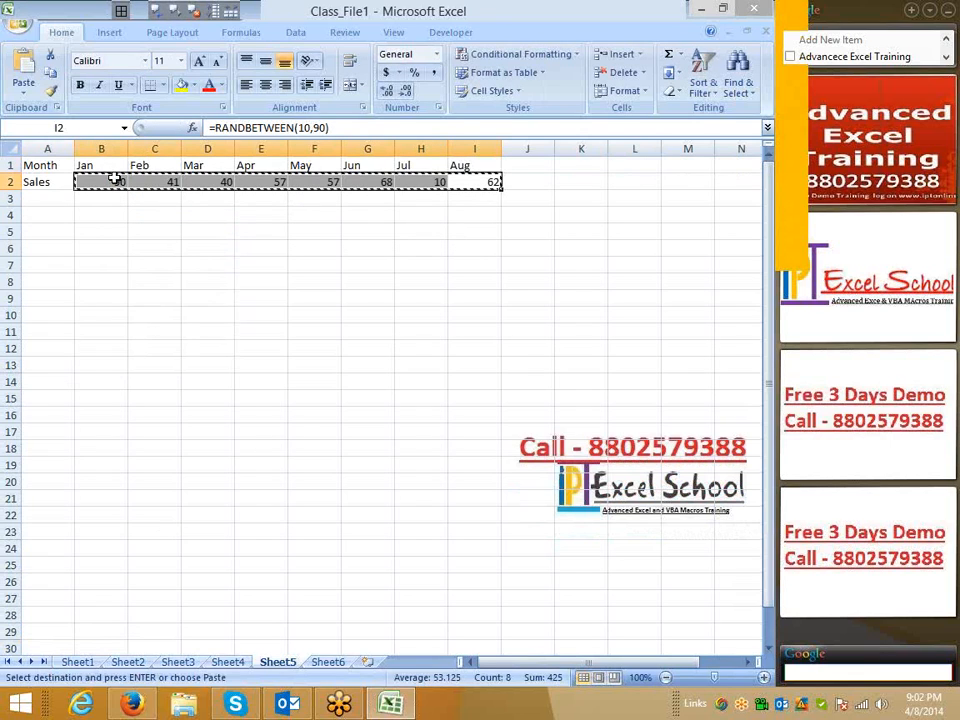
{"action": "left_click", "coordinate": [23, 90]}
{"action": "left_click", "coordinate": [48, 146]}
{"action": "left_click", "coordinate": [154, 245]}
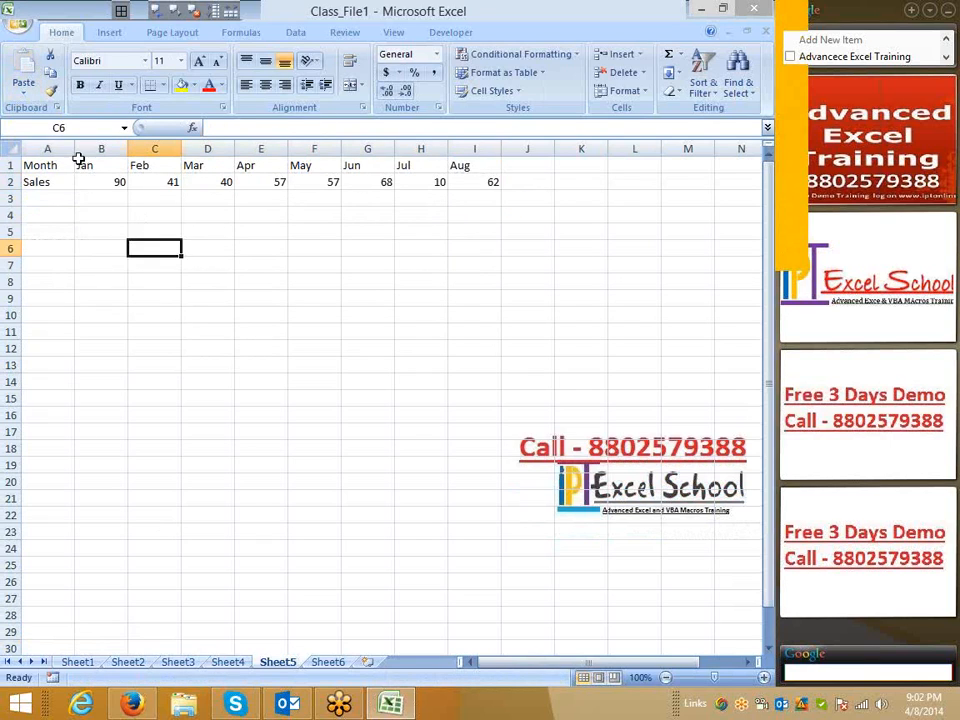
Insert a 2-D clustered column chart from A1:I2 and move it down the sheet to around row 14
{"action": "left_click_drag", "start_coordinate": [66, 167], "coordinate": [495, 183]}
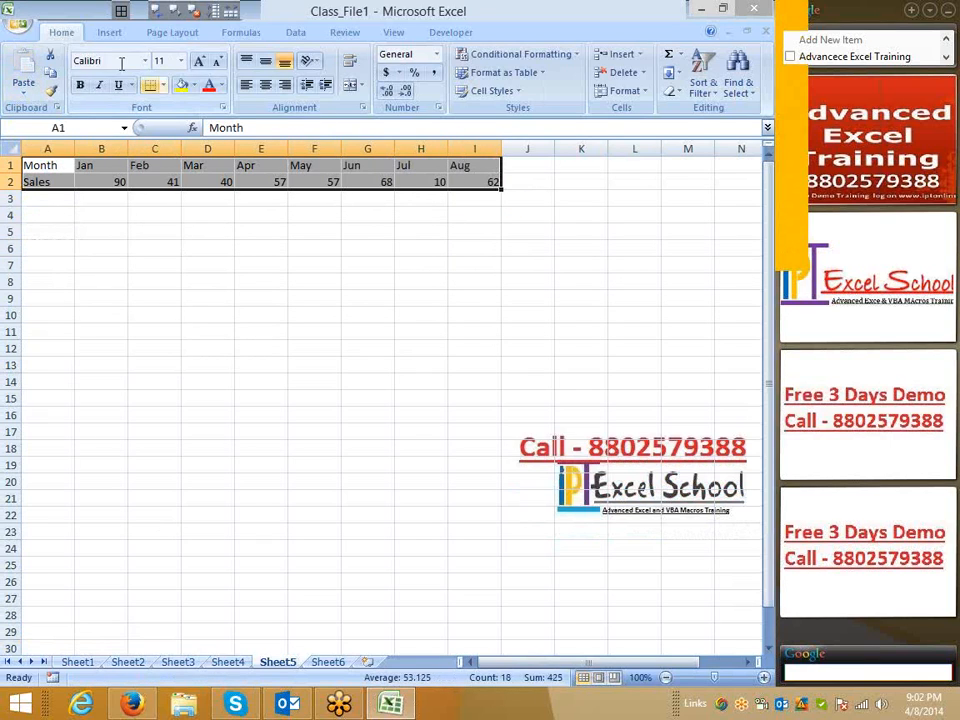
{"action": "left_click", "coordinate": [109, 32]}
{"action": "left_click", "coordinate": [268, 85]}
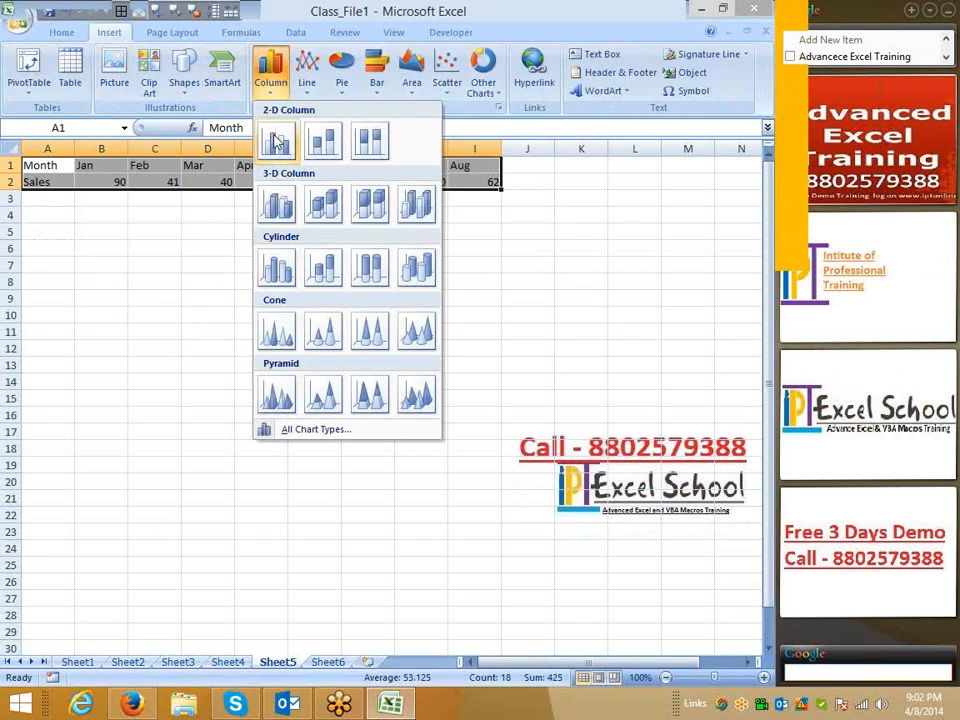
{"action": "left_click", "coordinate": [274, 141]}
{"action": "left_click_drag", "start_coordinate": [231, 347], "coordinate": [81, 441]}
Enter the row label Target] in A3 below Sales
{"action": "left_click", "coordinate": [45, 199]}
{"action": "type", "text": "T"}
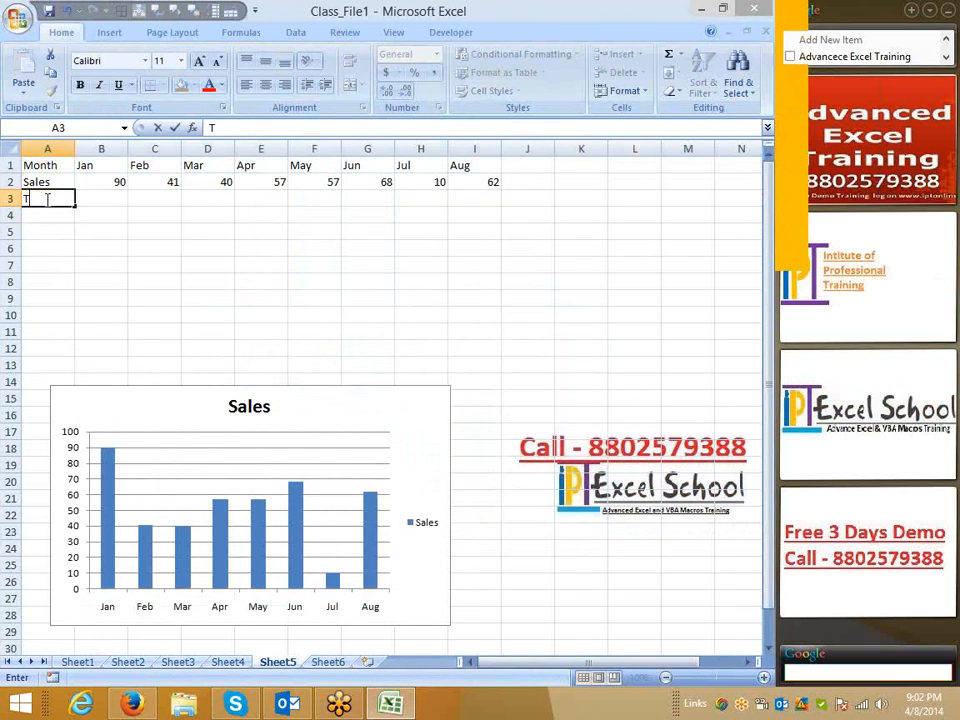
{"action": "type", "text": "arget"}
{"action": "key", "text": "Return"}
{"action": "left_click", "coordinate": [45, 199]}
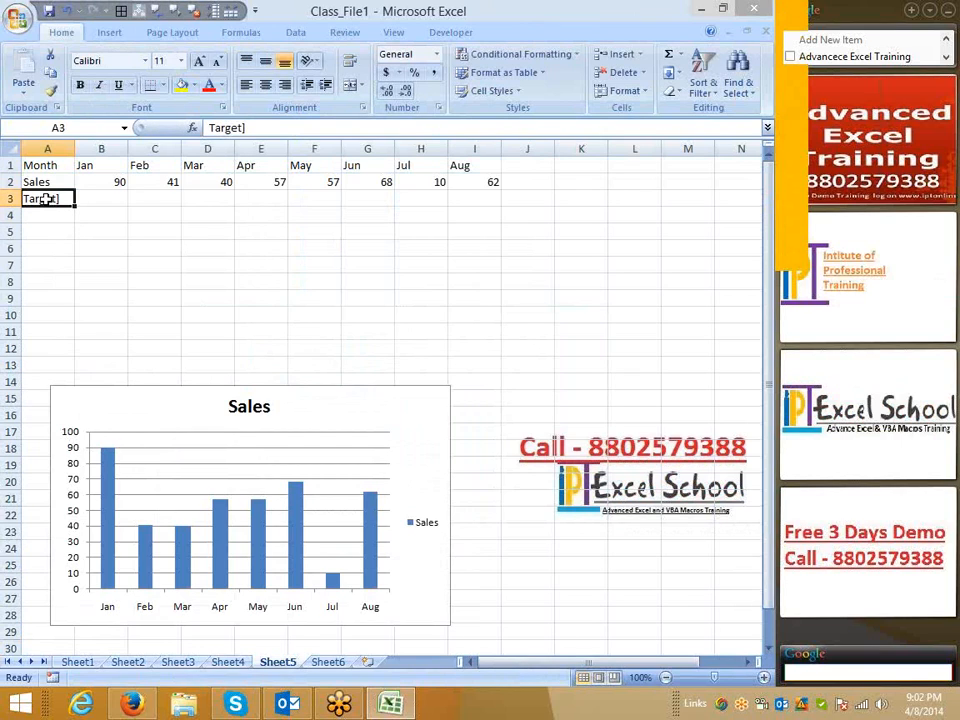
Enter the Target row values 85, 96, 78, 96, 32, 54, 74 and 69 in B3 through I3
{"action": "left_click_drag", "start_coordinate": [133, 187], "coordinate": [130, 193]}
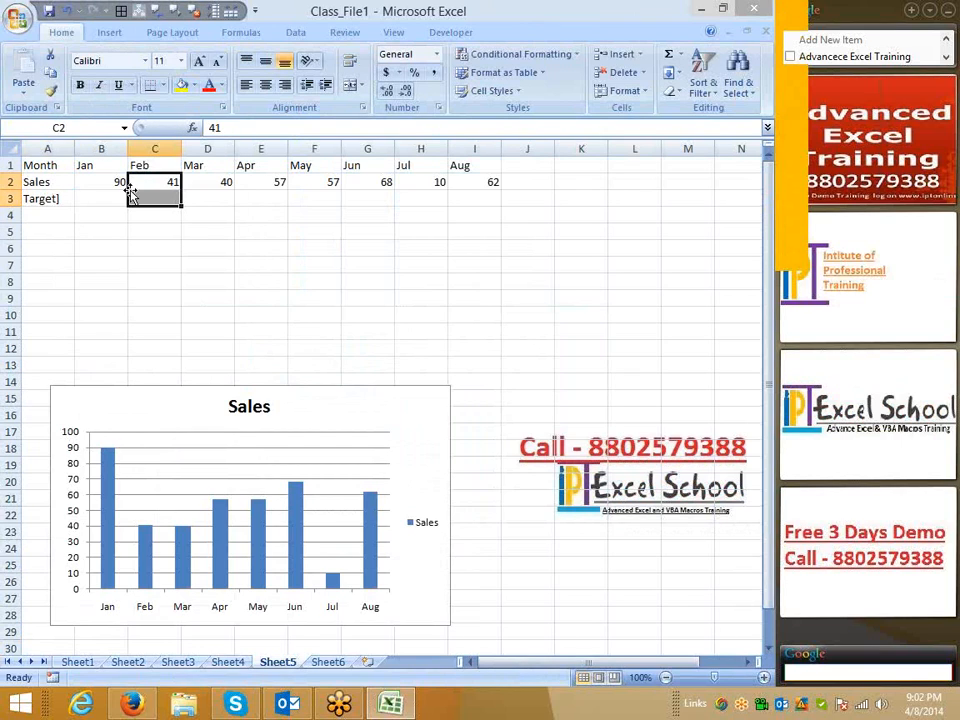
{"action": "left_click", "coordinate": [126, 188]}
{"action": "left_click", "coordinate": [127, 197]}
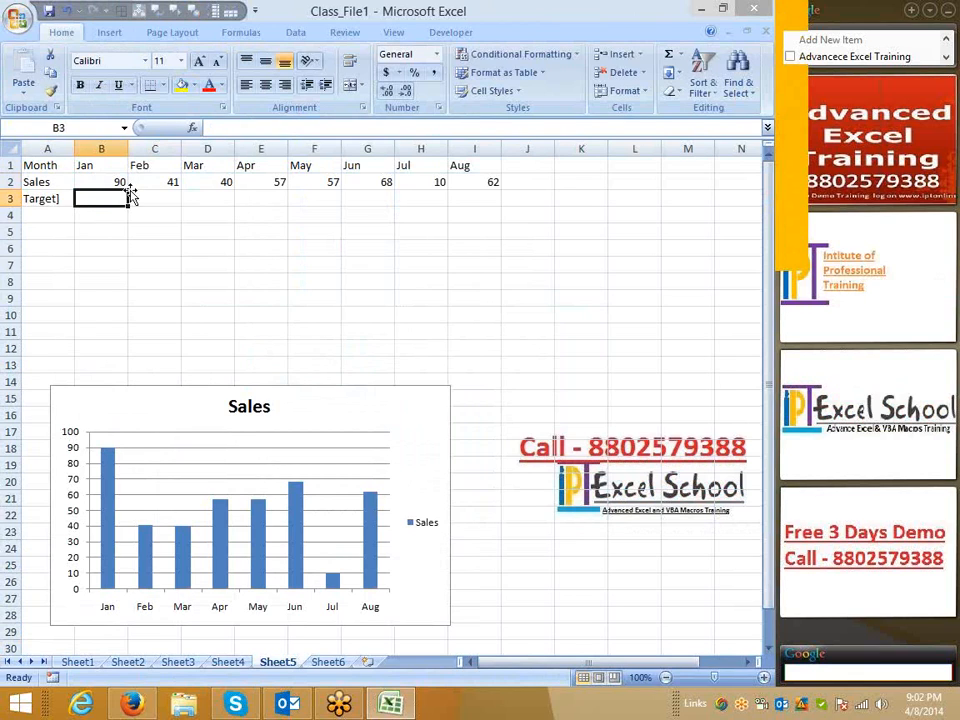
{"action": "type", "text": "=r"}
{"action": "key", "text": "Escape"}
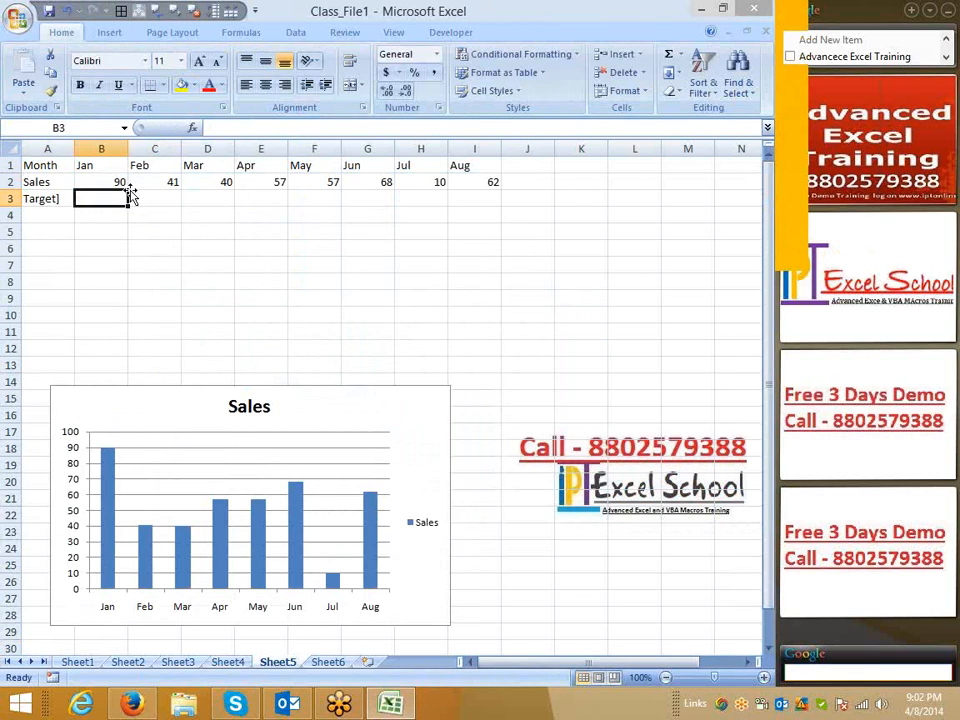
{"action": "type", "text": "85"}
{"action": "key", "text": "Tab"}
{"action": "type", "text": "96"}
{"action": "key", "text": "Tab"}
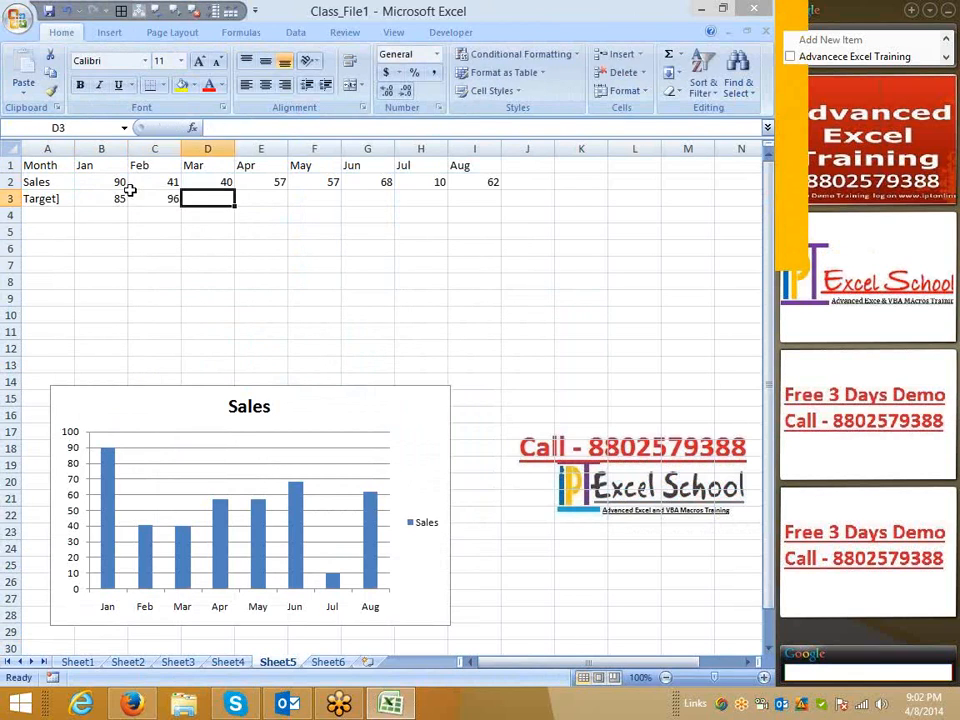
{"action": "type", "text": "78"}
{"action": "key", "text": "Tab"}
{"action": "type", "text": "96"}
{"action": "key", "text": "Tab"}
{"action": "type", "text": "32"}
{"action": "key", "text": "Tab"}
{"action": "type", "text": "54"}
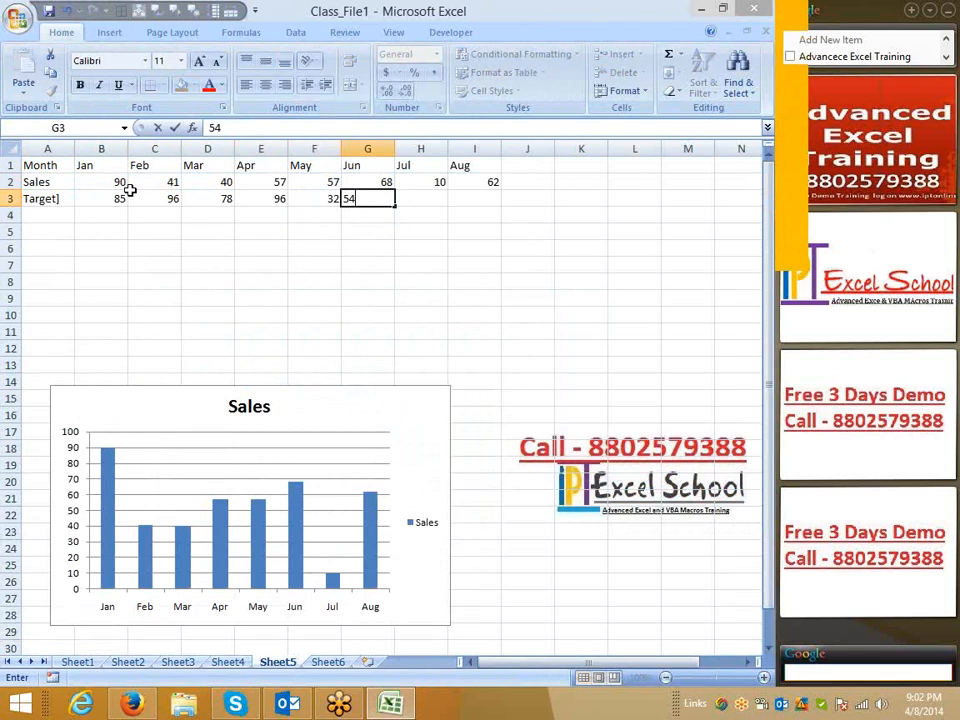
{"action": "key", "text": "Tab"}
{"action": "type", "text": "74"}
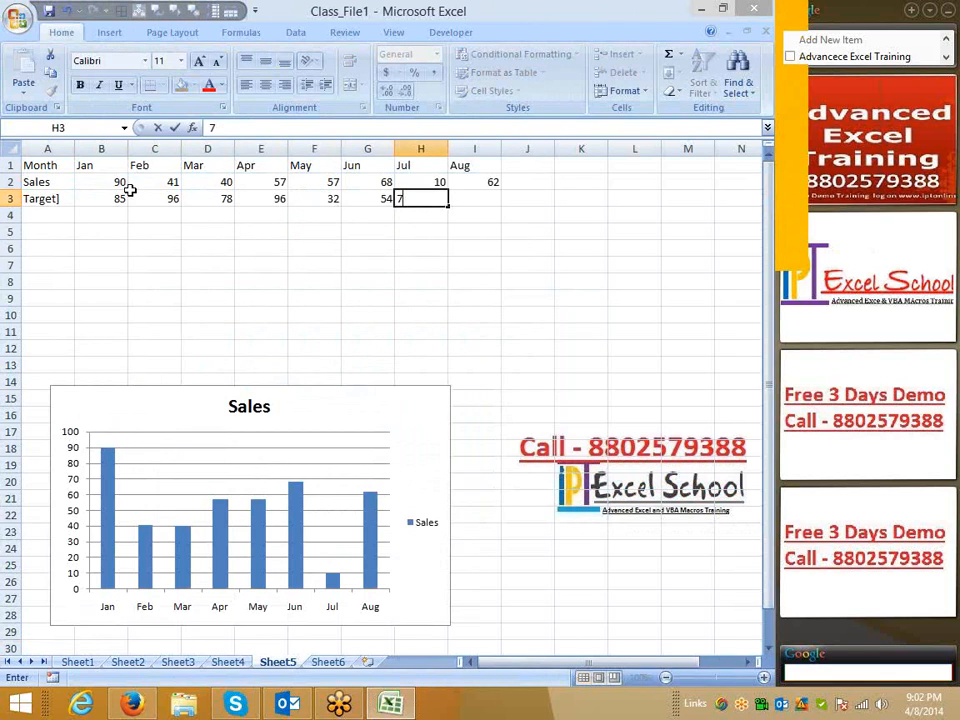
{"action": "key", "text": "Tab"}
{"action": "type", "text": "69"}
{"action": "key", "text": "Return"}
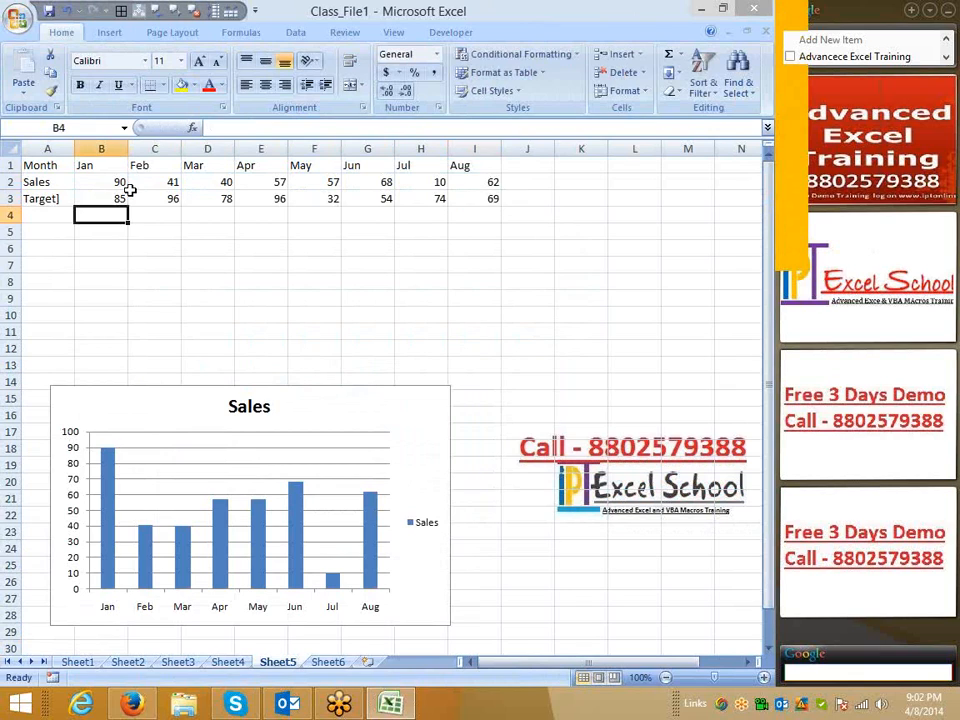
Move the Sales chart up the sheet so it starts at row 9, below the data table
{"action": "left_click", "coordinate": [48, 162]}
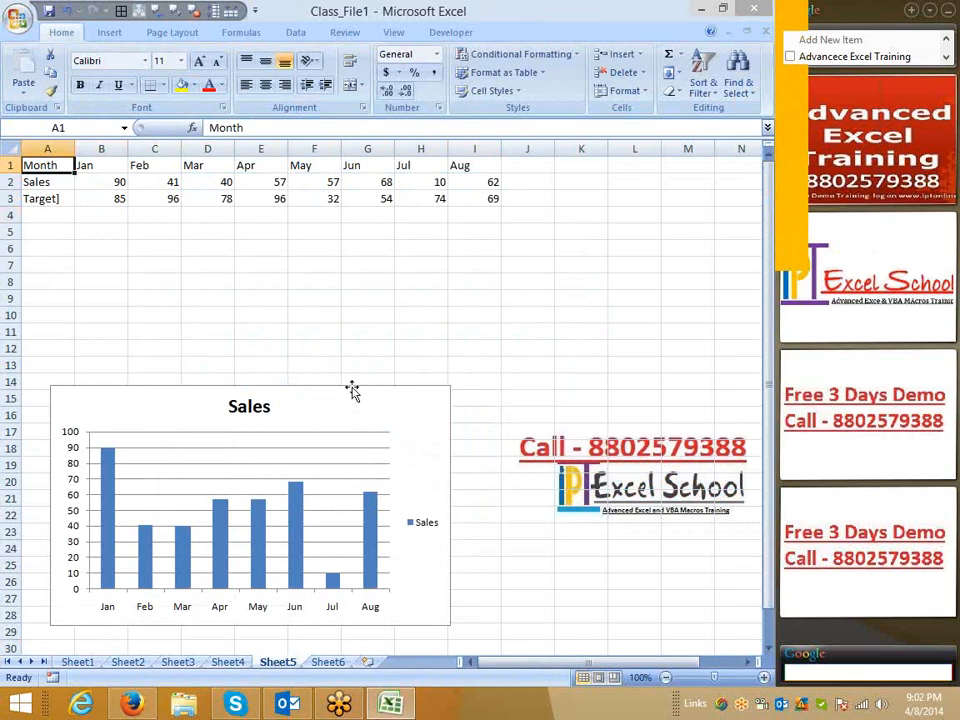
{"action": "left_click", "coordinate": [390, 390]}
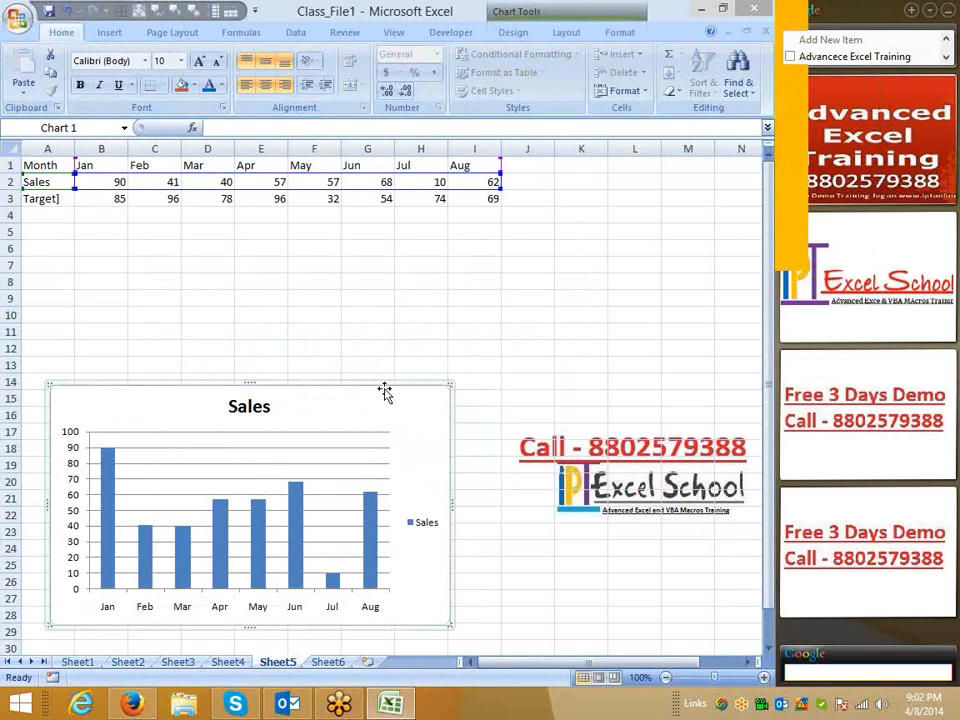
{"action": "left_click_drag", "start_coordinate": [407, 360], "coordinate": [416, 294]}
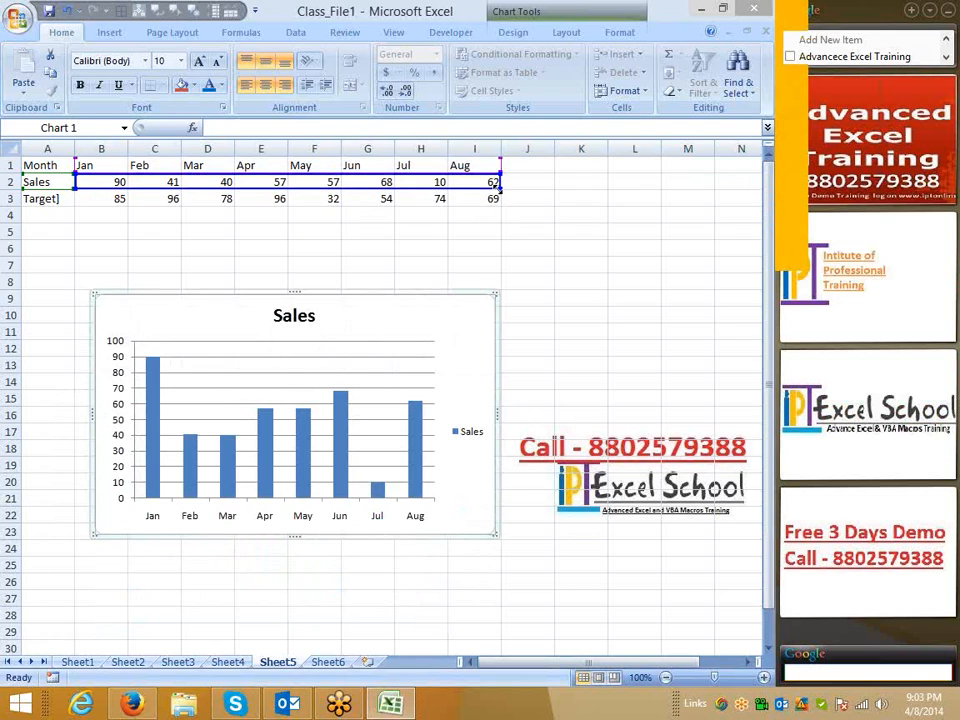
Extend the chart's data range to include the Target row 3 and widen the chart on both sides
{"action": "left_click_drag", "start_coordinate": [499, 187], "coordinate": [502, 204]}
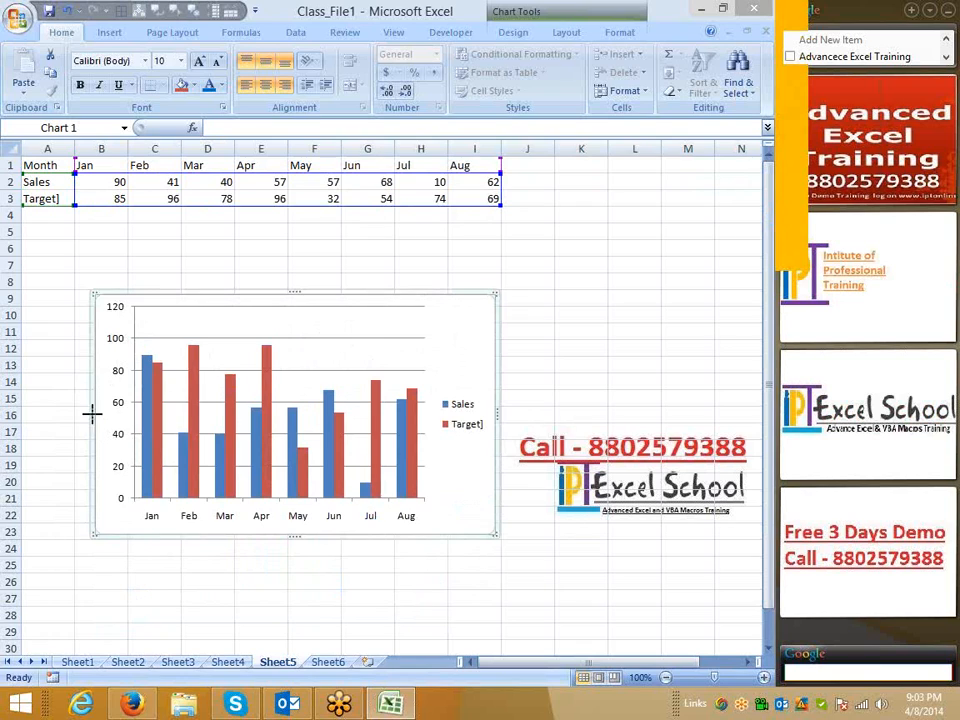
{"action": "left_click_drag", "start_coordinate": [91, 413], "coordinate": [44, 405]}
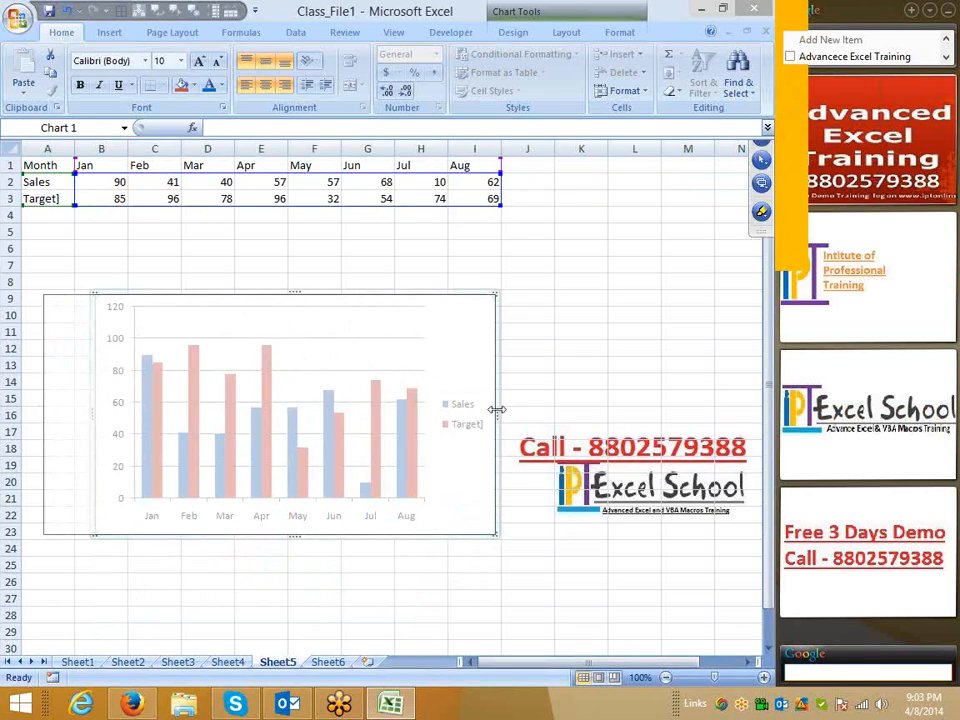
{"action": "left_click_drag", "start_coordinate": [497, 410], "coordinate": [548, 412]}
Change the chart type of the Target series to a plain line, keeping Sales as columns
{"action": "left_click", "coordinate": [259, 393]}
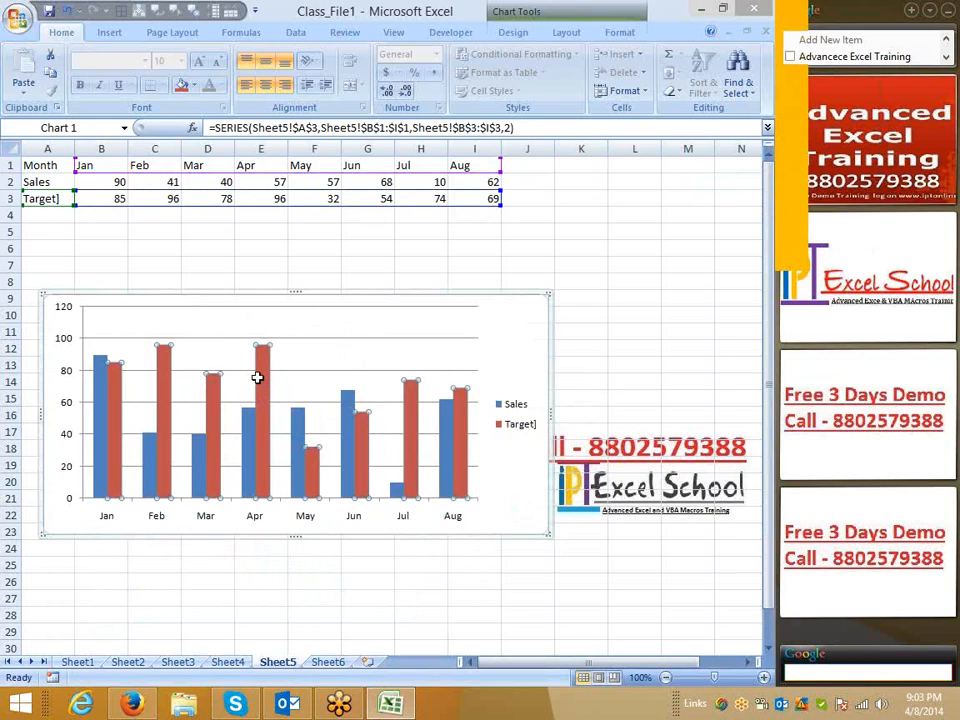
{"action": "right_click", "coordinate": [263, 383]}
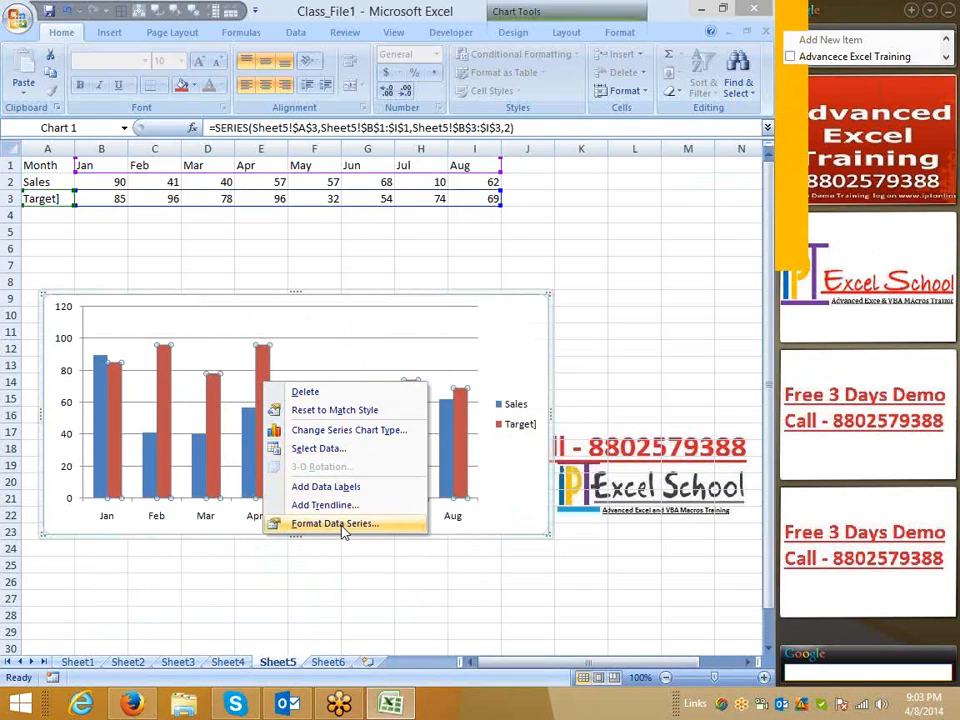
{"action": "left_click", "coordinate": [327, 432]}
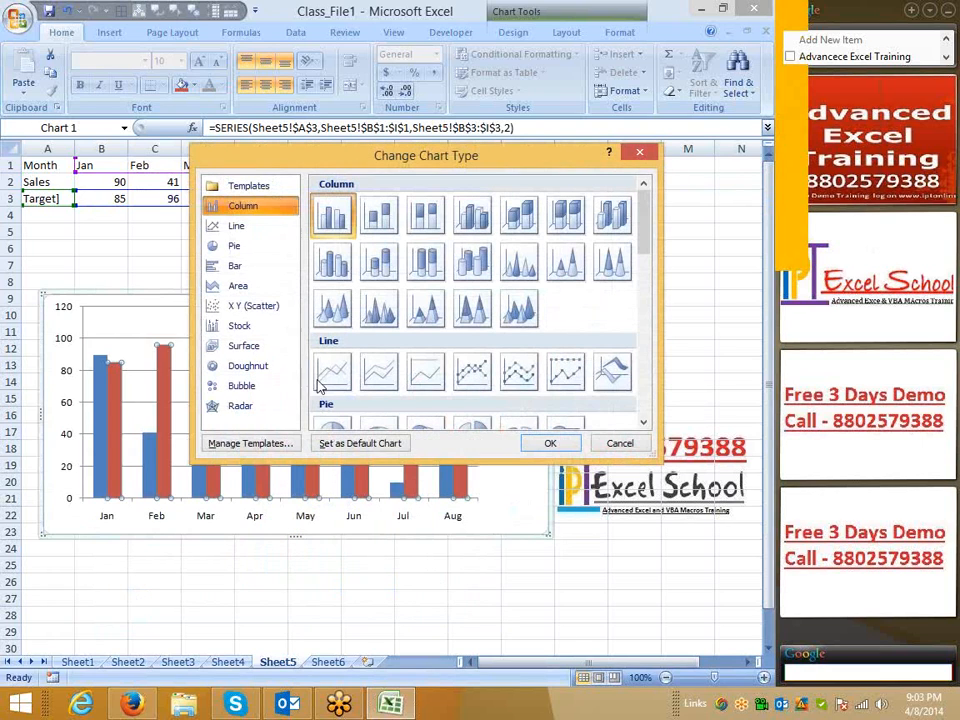
{"action": "left_click", "coordinate": [333, 371]}
{"action": "left_click", "coordinate": [550, 443]}
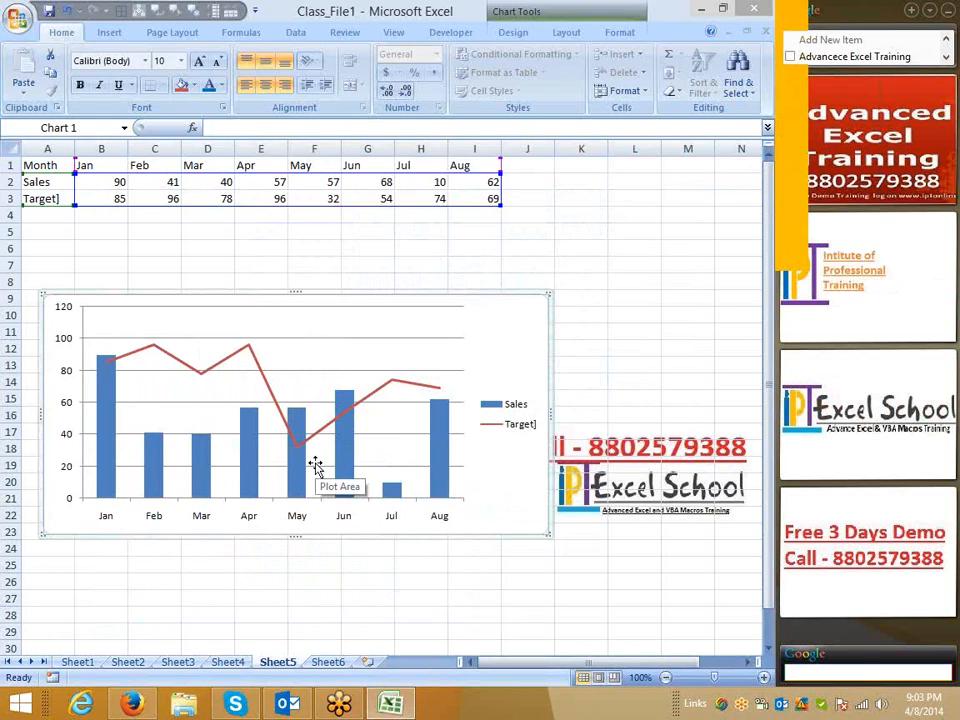
{"action": "left_click", "coordinate": [373, 275]}
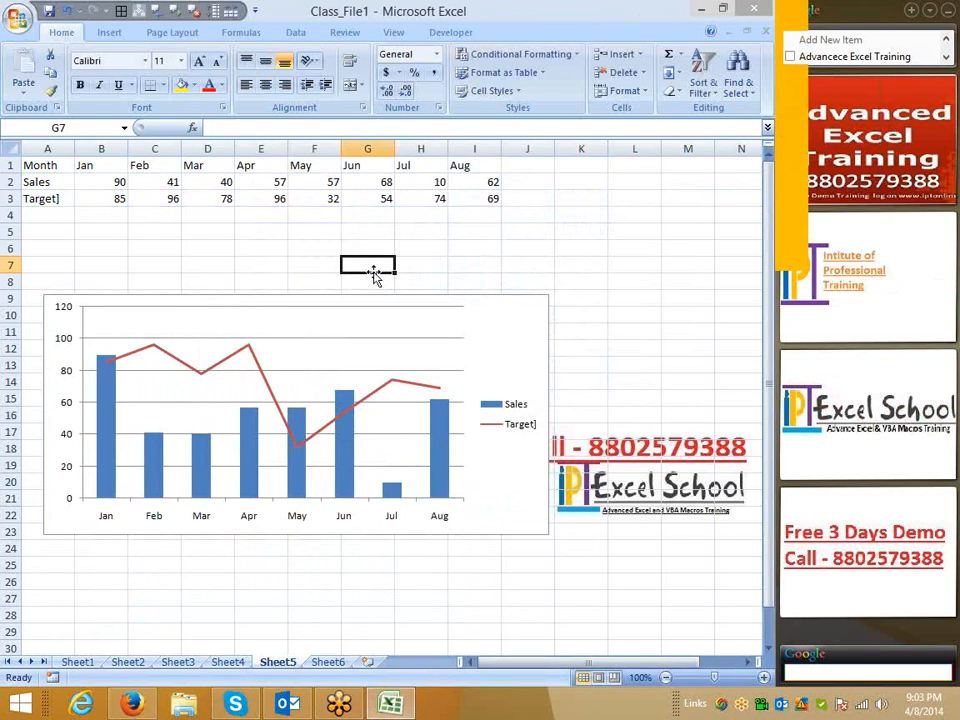
Replace the January target in B3 with 20%
{"action": "left_click", "coordinate": [119, 198]}
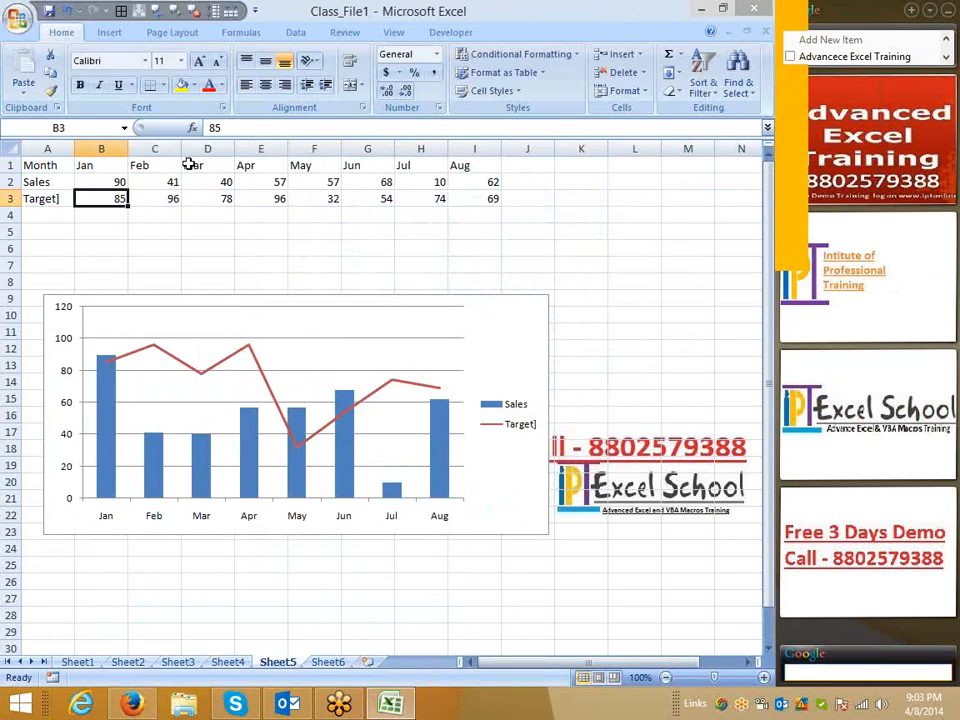
{"action": "left_click_drag", "start_coordinate": [117, 182], "coordinate": [117, 198]}
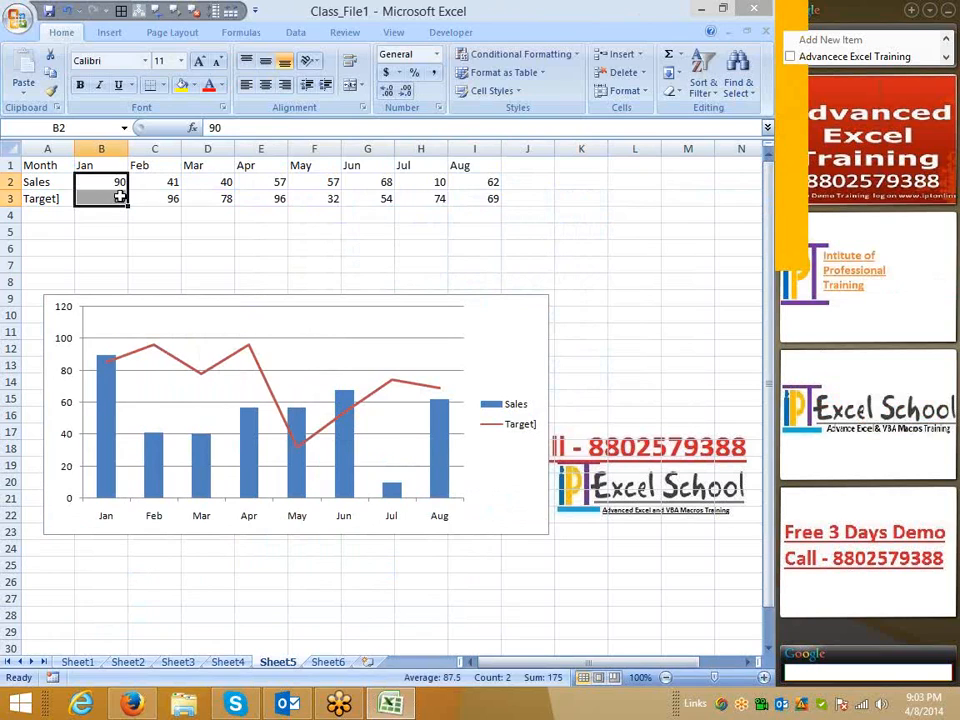
{"action": "left_click", "coordinate": [120, 197]}
{"action": "type", "text": "20"}
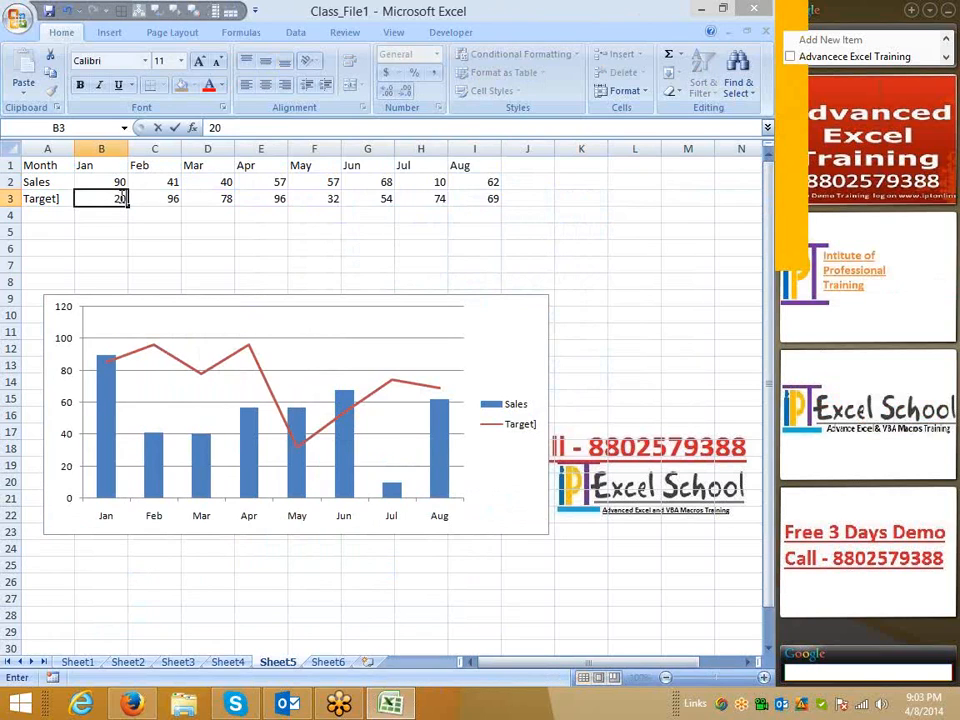
{"action": "type", "text": "%"}
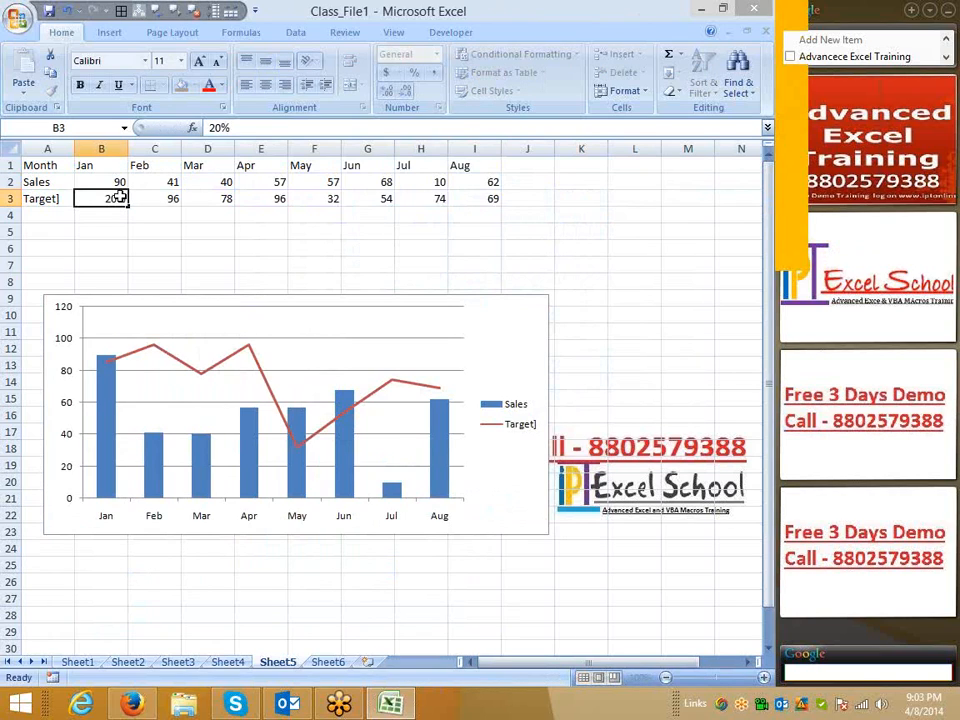
{"action": "key", "text": "Return"}
Fill the 20% target from B3 across the row to I3
{"action": "left_click", "coordinate": [118, 197]}
{"action": "key", "text": "shift+Right"}
{"action": "key", "text": "shift+Right"}
{"action": "key", "text": "shift+Right"}
{"action": "key", "text": "shift+Right"}
{"action": "key", "text": "shift+Right"}
{"action": "key", "text": "shift+Right"}
{"action": "key", "text": "shift+Right"}
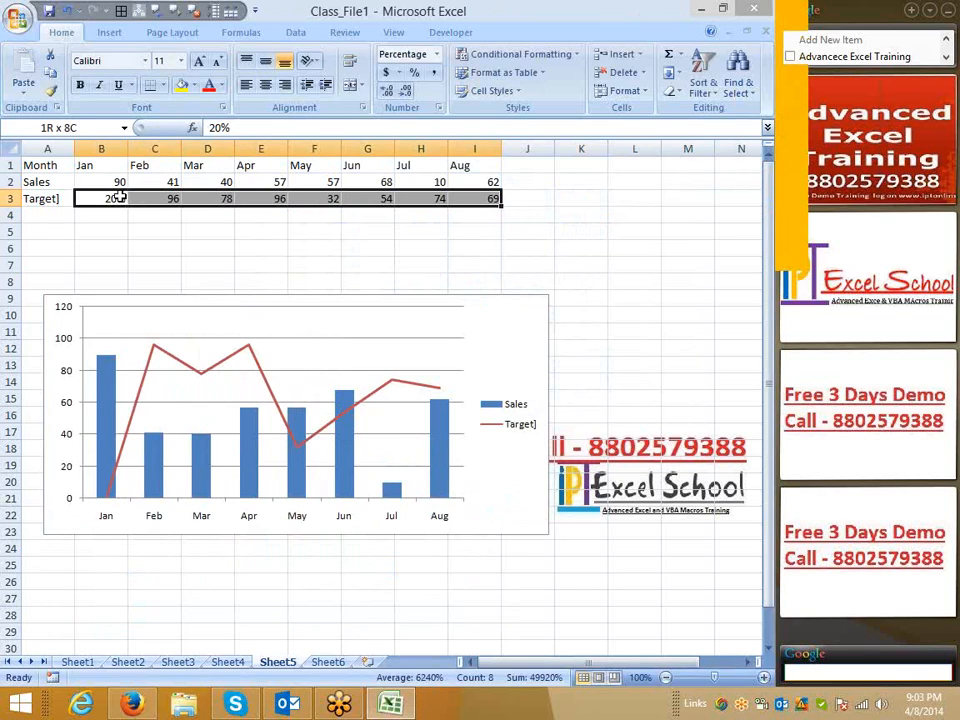
{"action": "key", "text": "ctrl+r"}
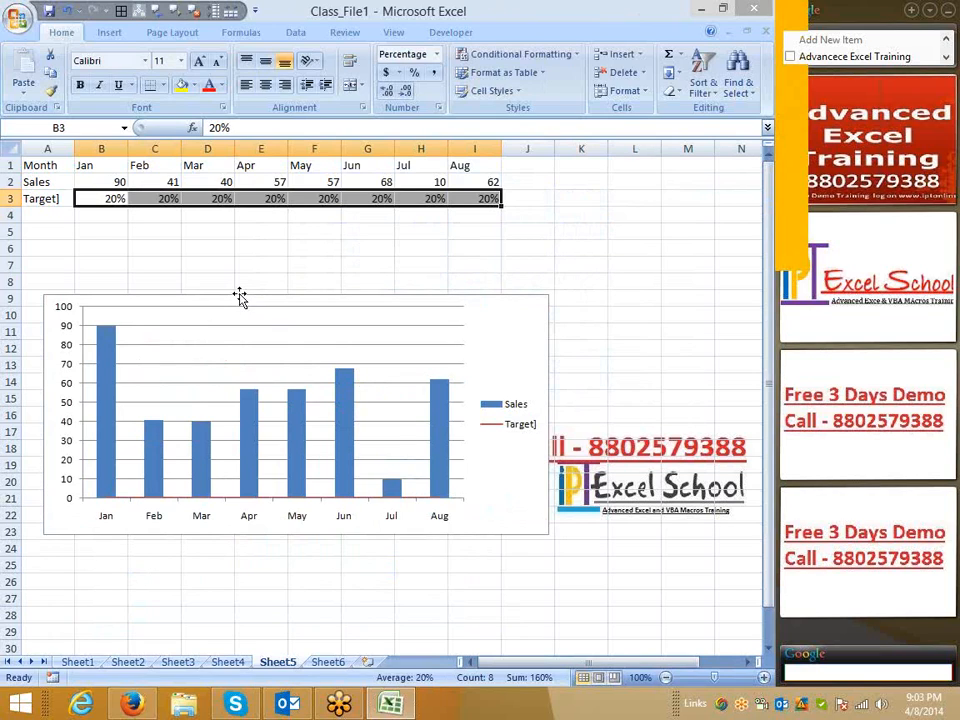
{"action": "left_click", "coordinate": [210, 246]}
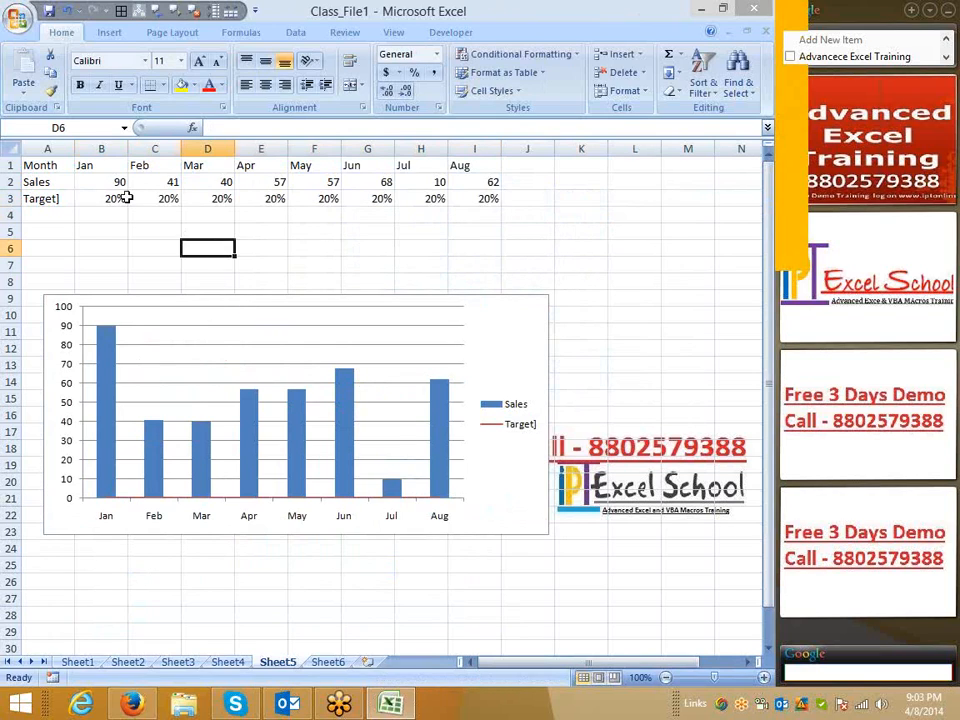
Apply the General number format to the January target in B3
{"action": "left_click_drag", "start_coordinate": [112, 195], "coordinate": [465, 184]}
{"action": "left_click", "coordinate": [474, 215]}
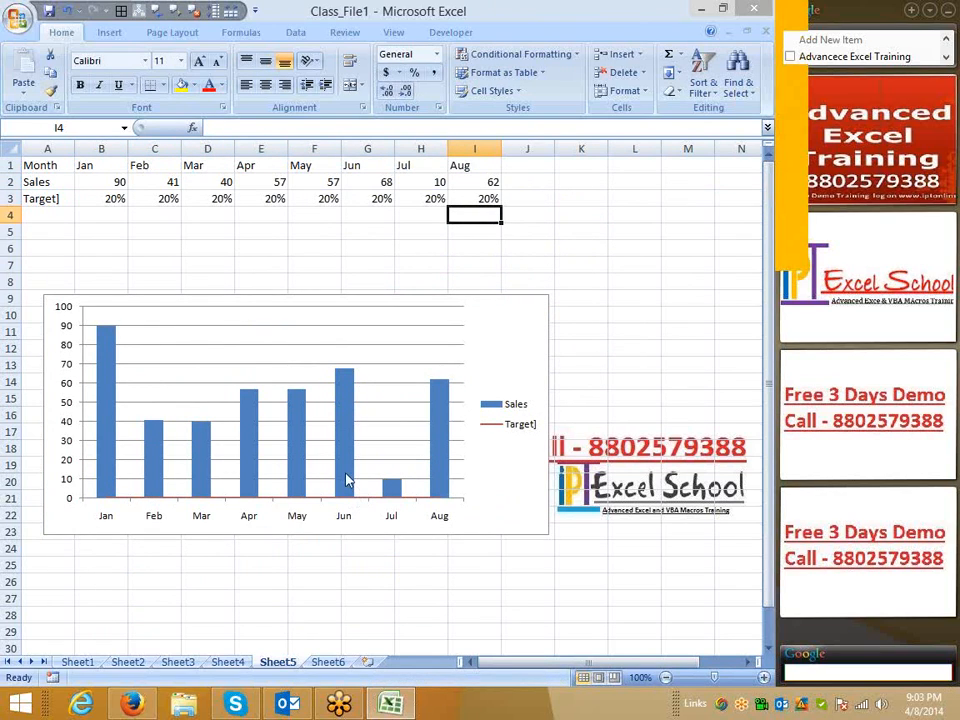
{"action": "left_click", "coordinate": [115, 198]}
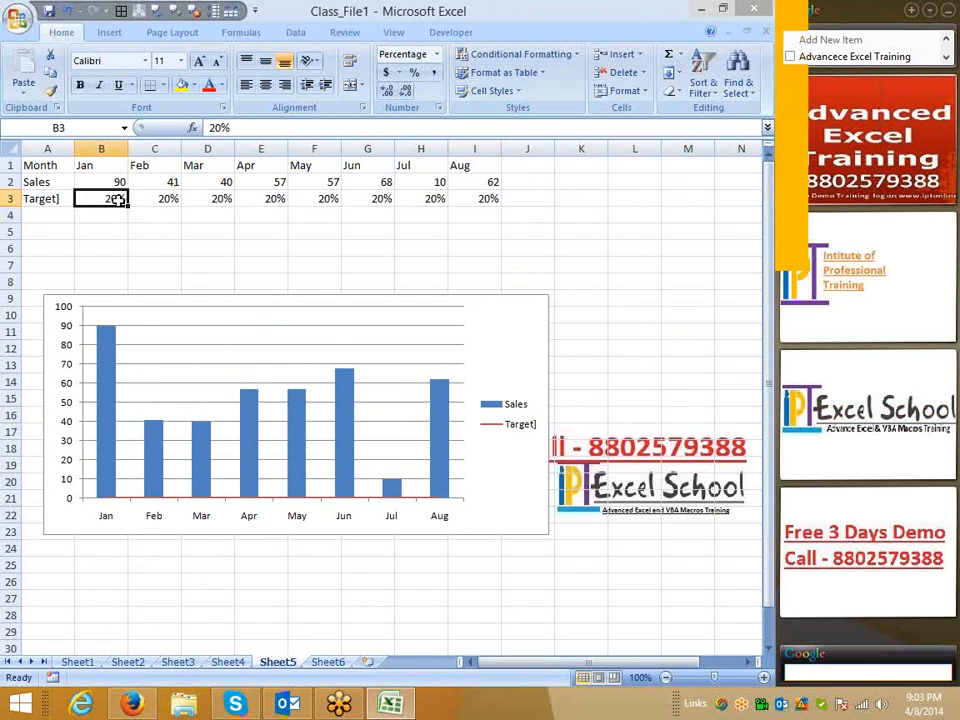
{"action": "key", "text": "ctrl+shift+asciitilde"}
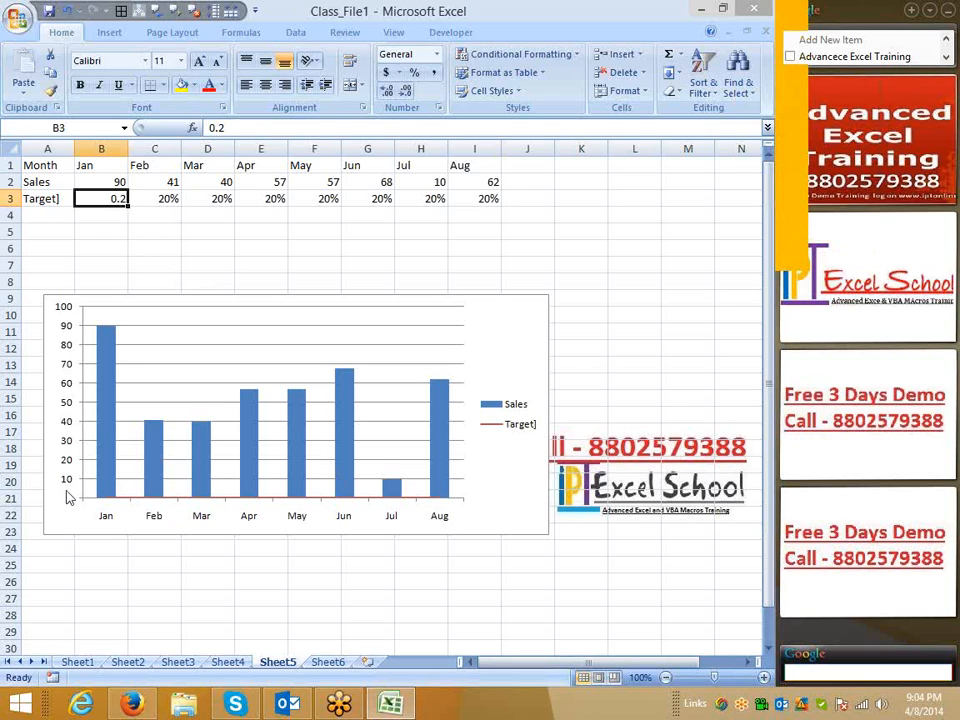
Plot the Target series of the combination chart on the secondary axis
{"action": "left_click", "coordinate": [497, 343]}
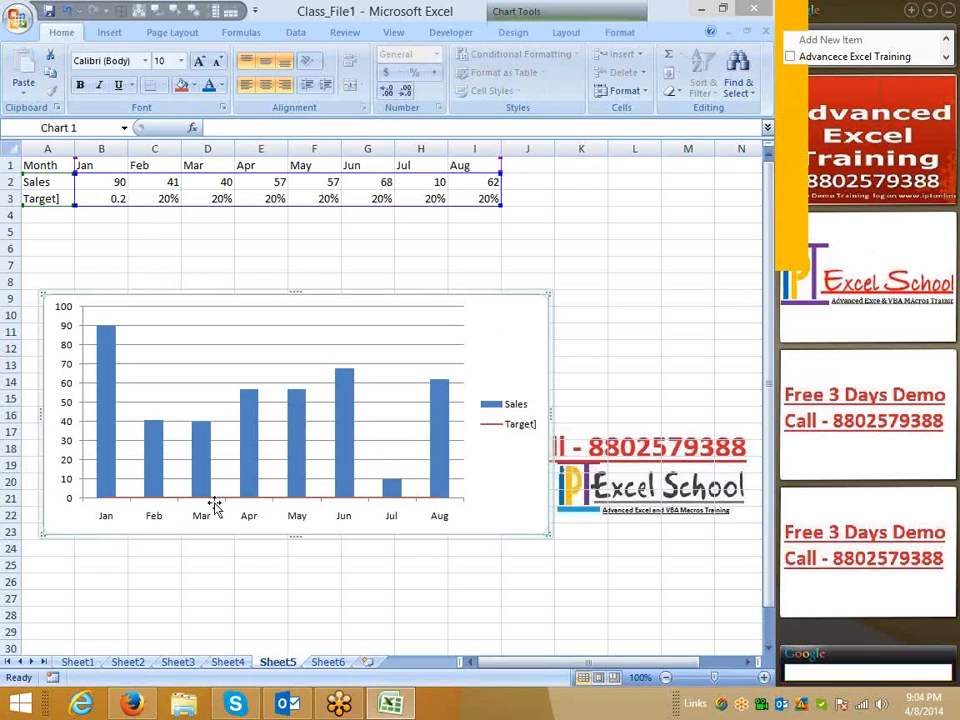
{"action": "left_click", "coordinate": [100, 386]}
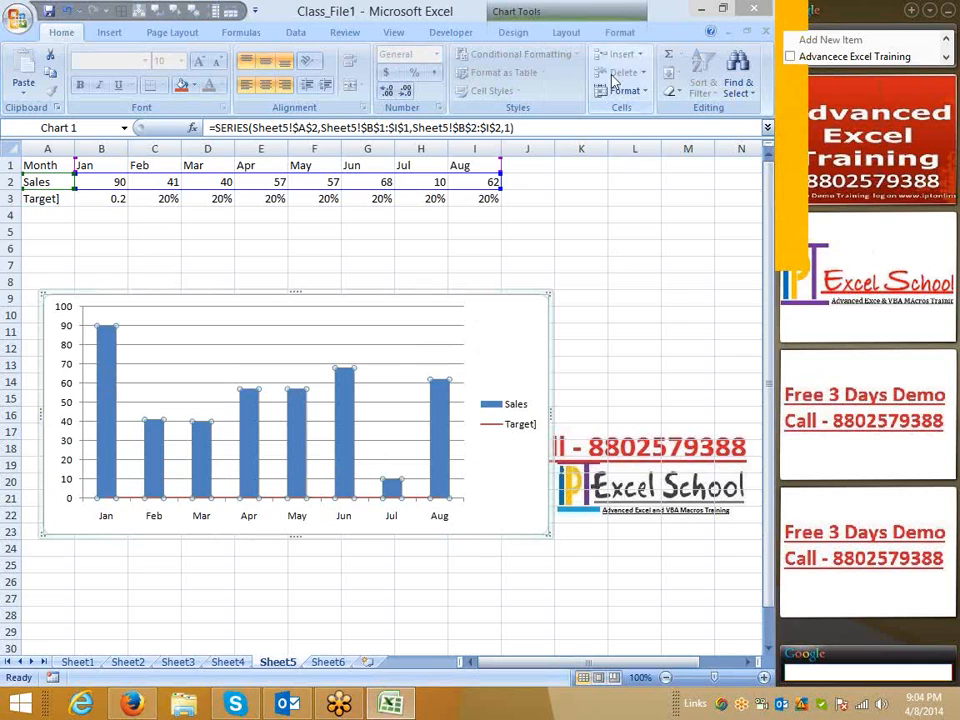
{"action": "left_click", "coordinate": [614, 33]}
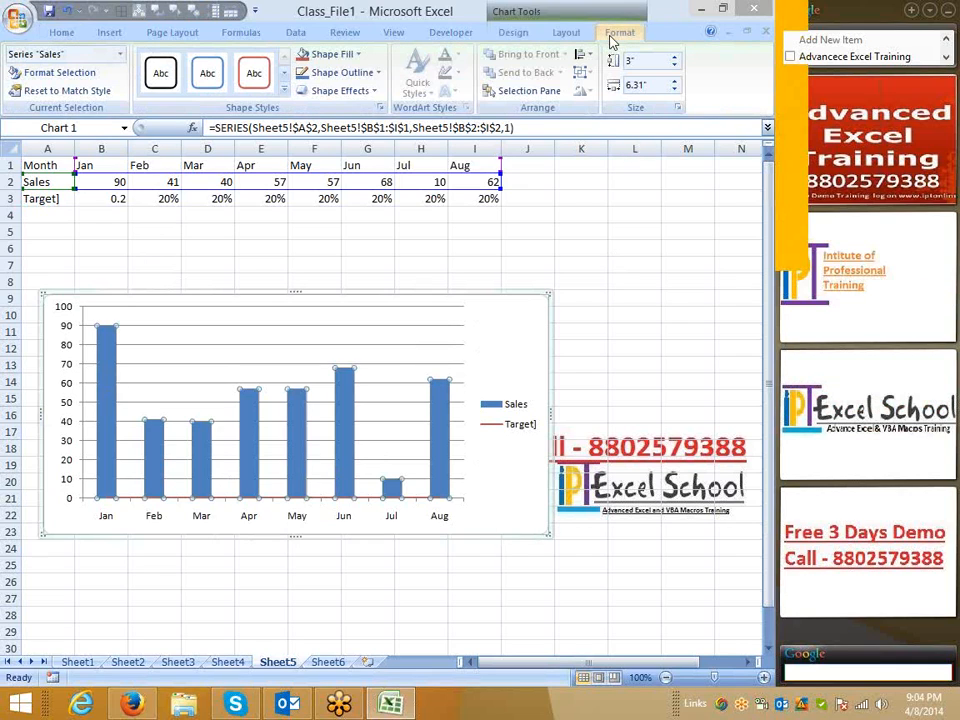
{"action": "left_click", "coordinate": [120, 55]}
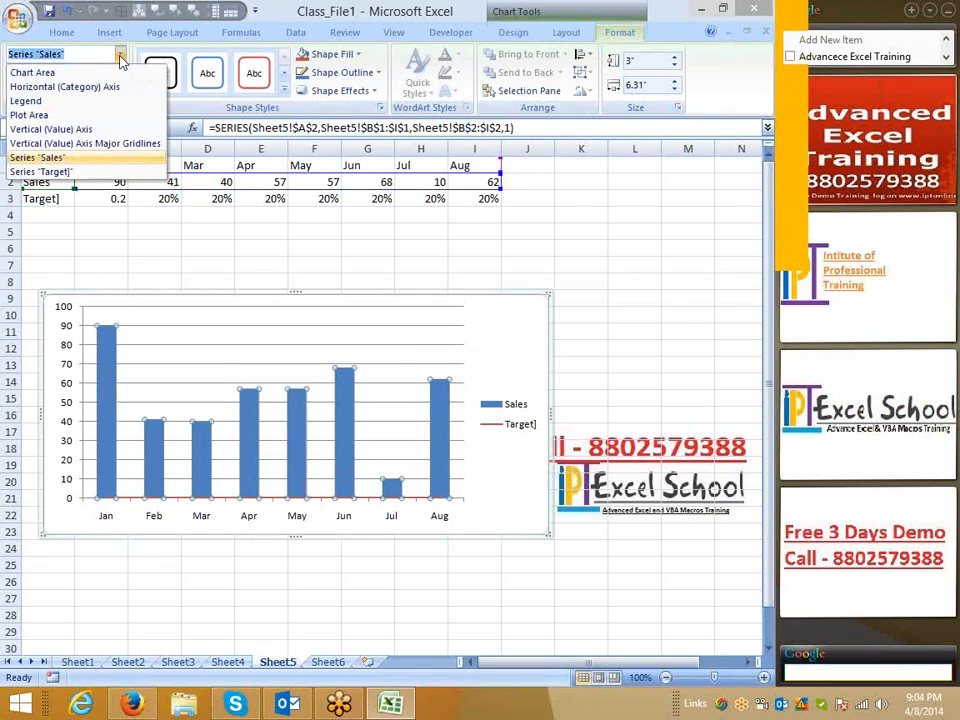
{"action": "left_click", "coordinate": [40, 172]}
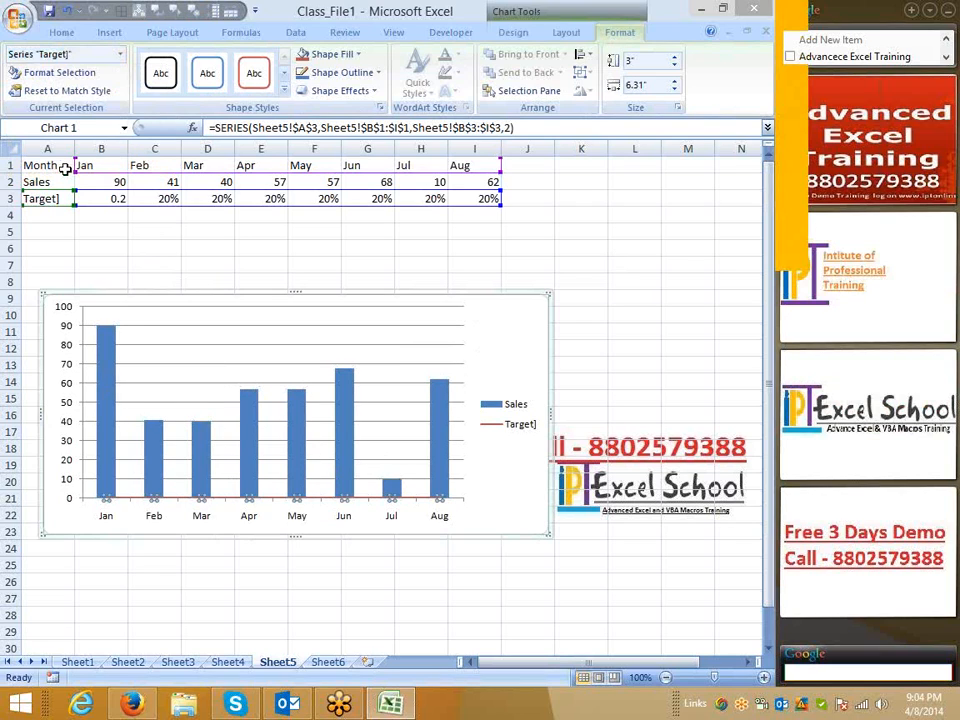
{"action": "left_click", "coordinate": [52, 76]}
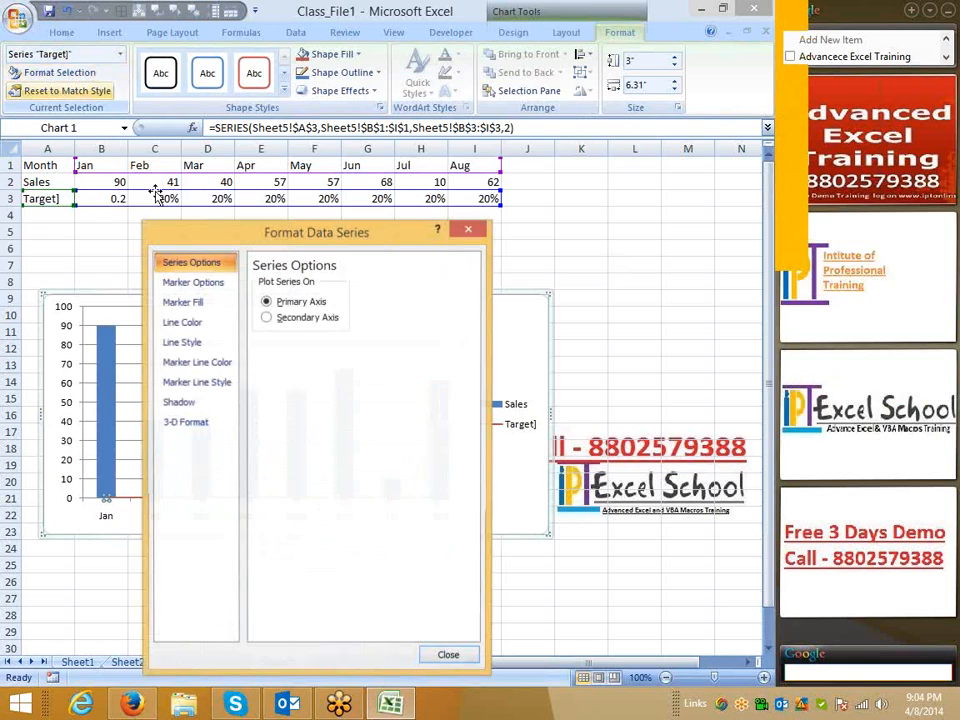
{"action": "left_click", "coordinate": [303, 318]}
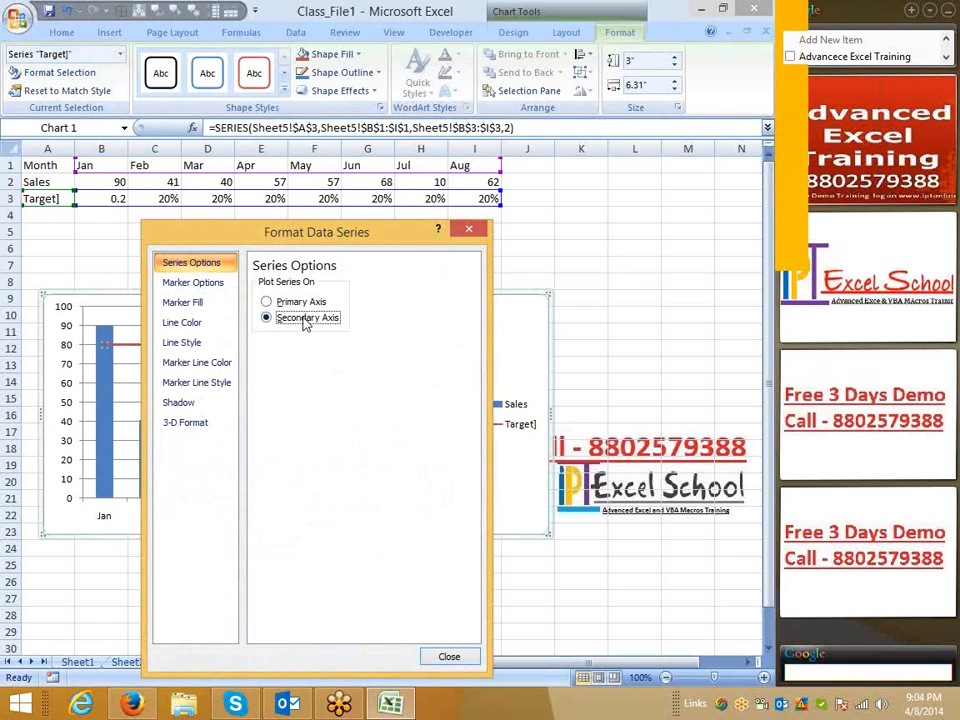
{"action": "left_click", "coordinate": [455, 658]}
{"action": "left_click", "coordinate": [484, 500]}
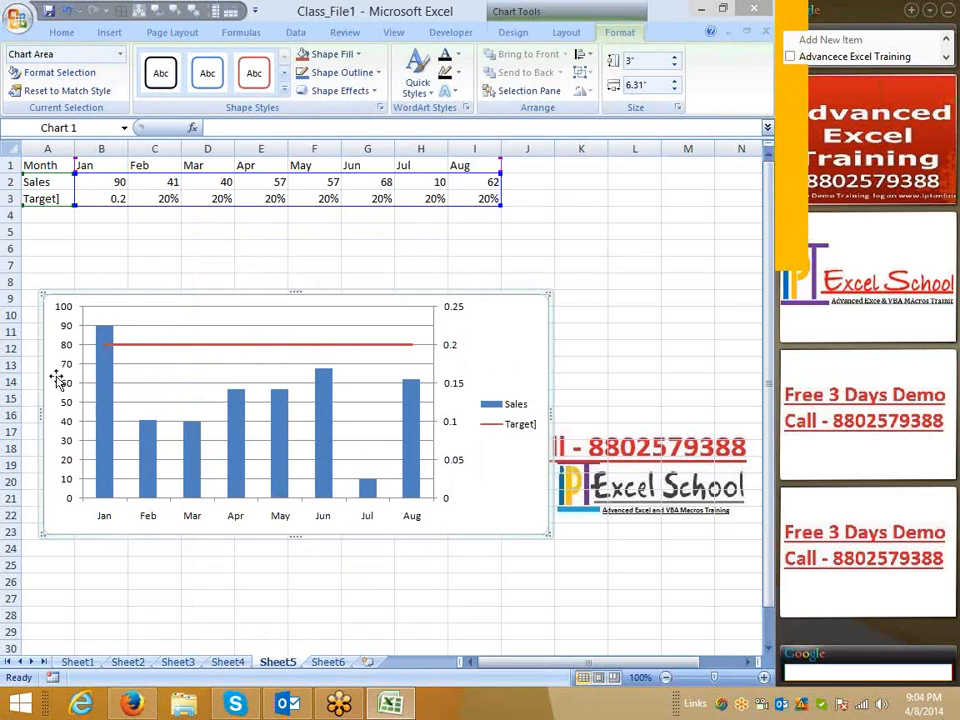
Fix the primary vertical axis to a minimum of 0, a maximum of 100 and a major unit of 10
{"action": "mouse_move", "coordinate": [105, 352]}
{"action": "left_click", "coordinate": [66, 355]}
{"action": "right_click", "coordinate": [66, 345]}
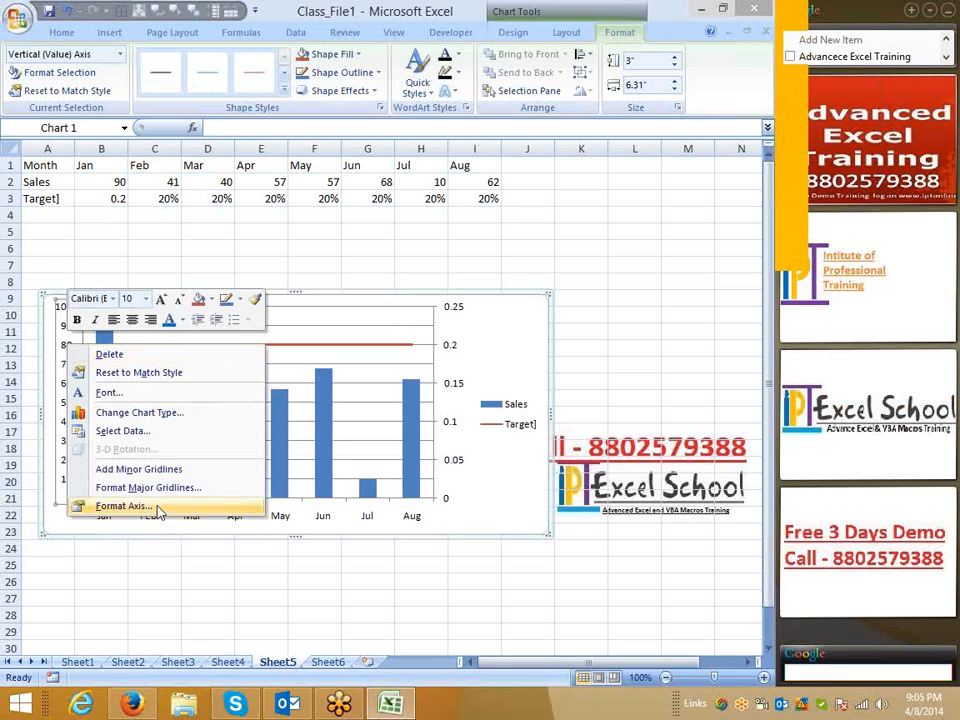
{"action": "left_click", "coordinate": [157, 508]}
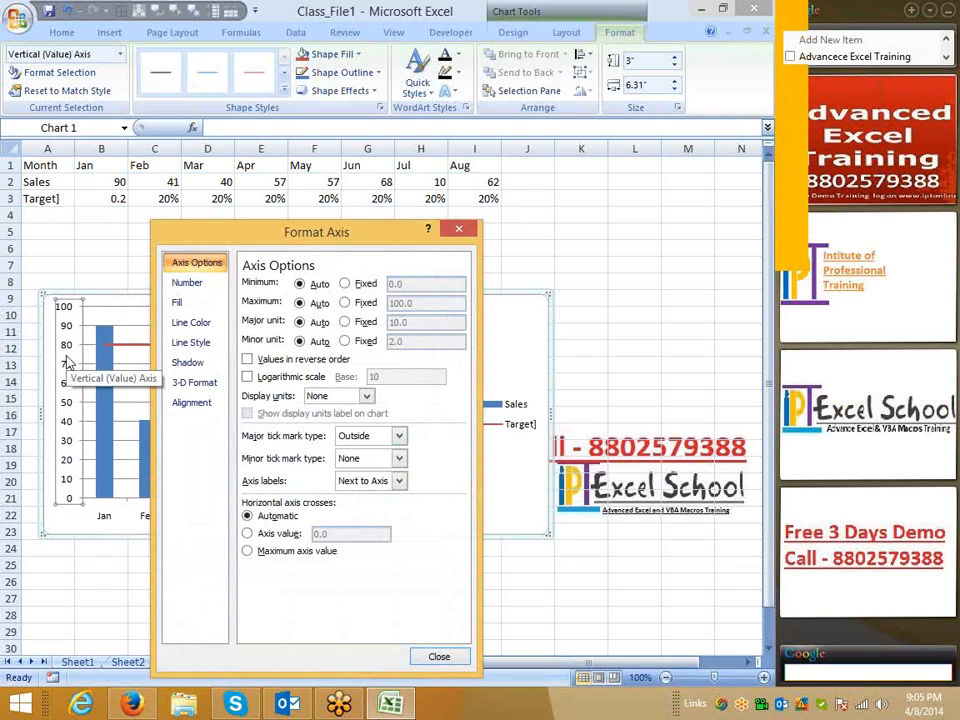
{"action": "left_click", "coordinate": [362, 284]}
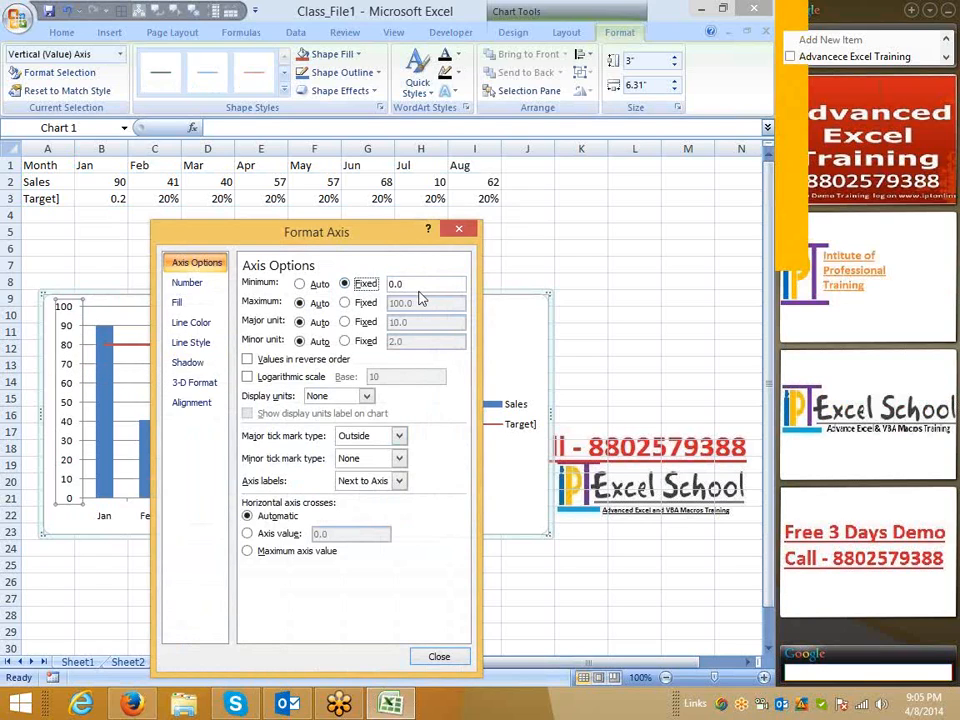
{"action": "left_click", "coordinate": [362, 302]}
{"action": "left_click", "coordinate": [364, 322]}
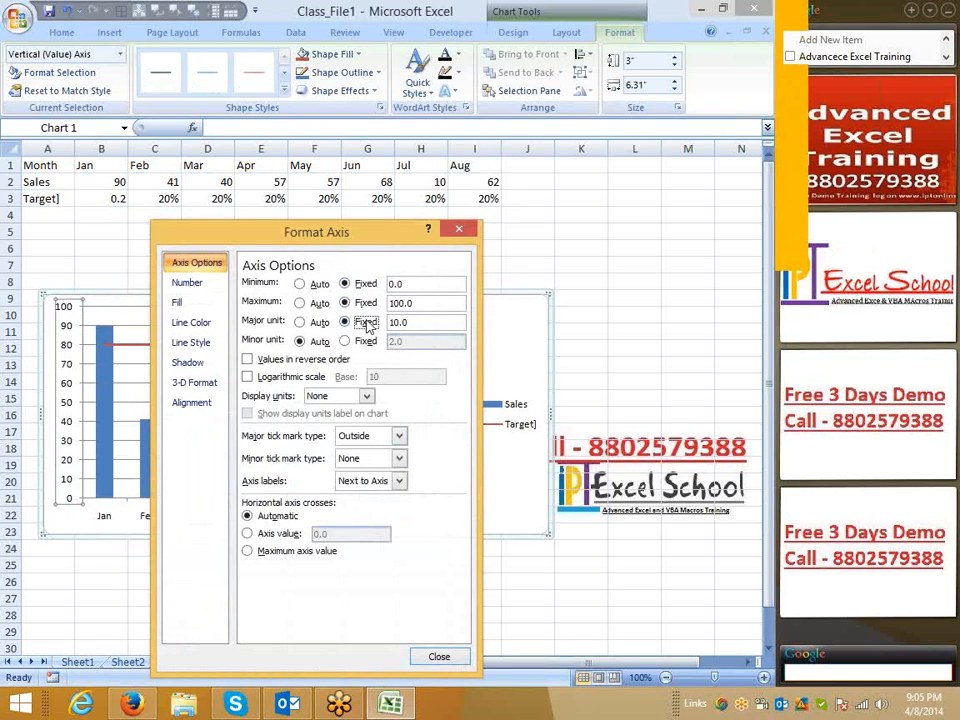
{"action": "left_click", "coordinate": [439, 657]}
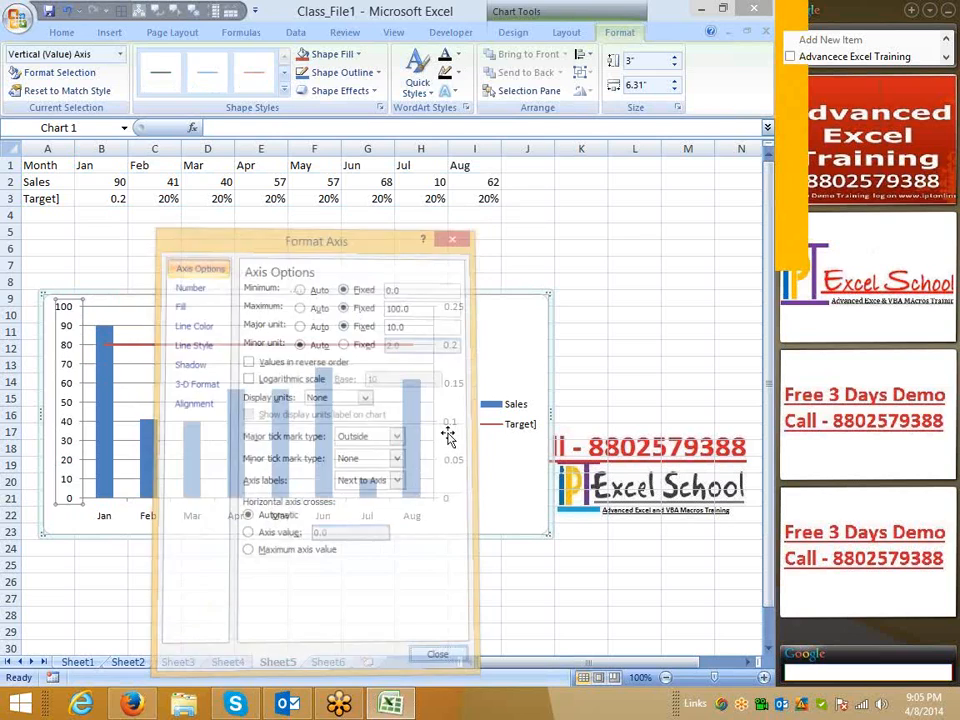
Fix the secondary vertical axis to a minimum of 0, a maximum of 1 and a major unit of 0.10
{"action": "left_click", "coordinate": [453, 392]}
{"action": "right_click", "coordinate": [454, 390]}
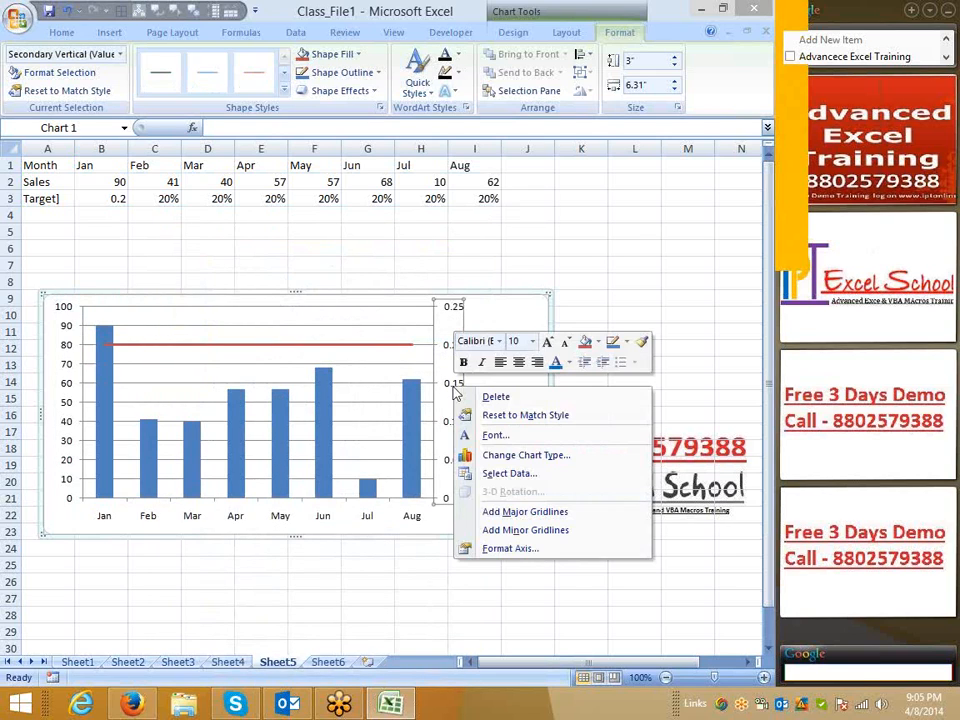
{"action": "left_click", "coordinate": [510, 549]}
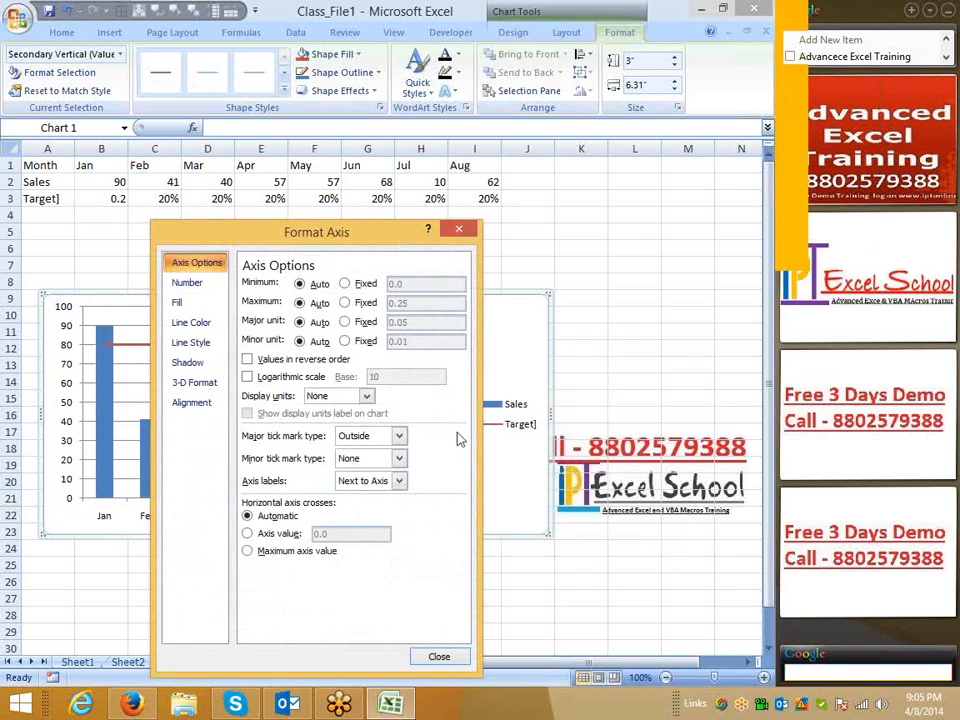
{"action": "left_click", "coordinate": [362, 284]}
{"action": "left_click", "coordinate": [362, 304]}
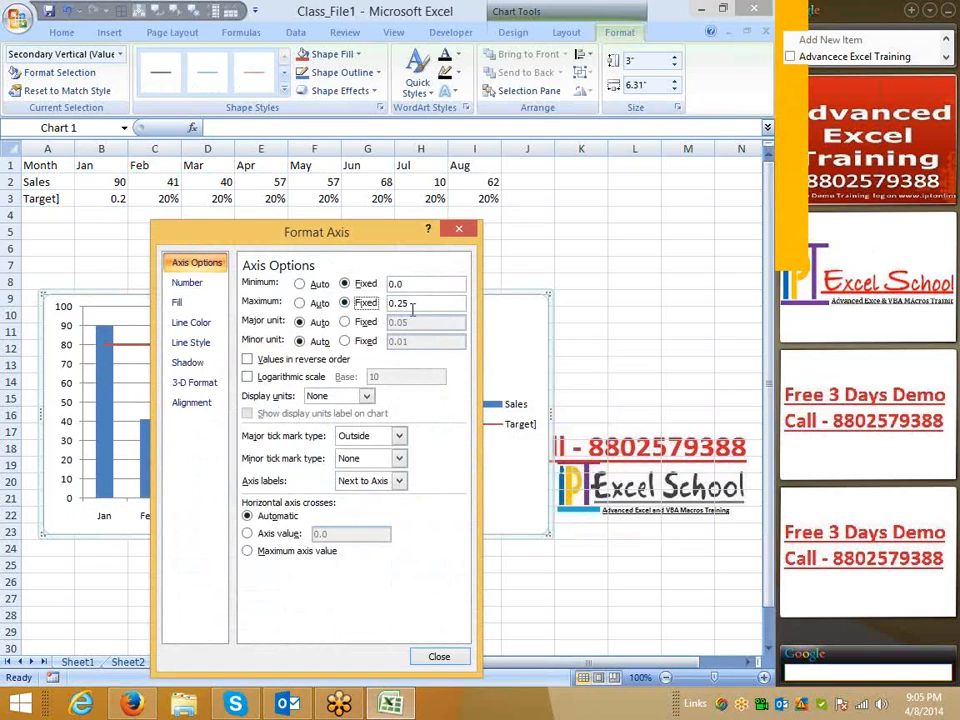
{"action": "type", "text": "1"}
{"action": "left_click", "coordinate": [366, 322]}
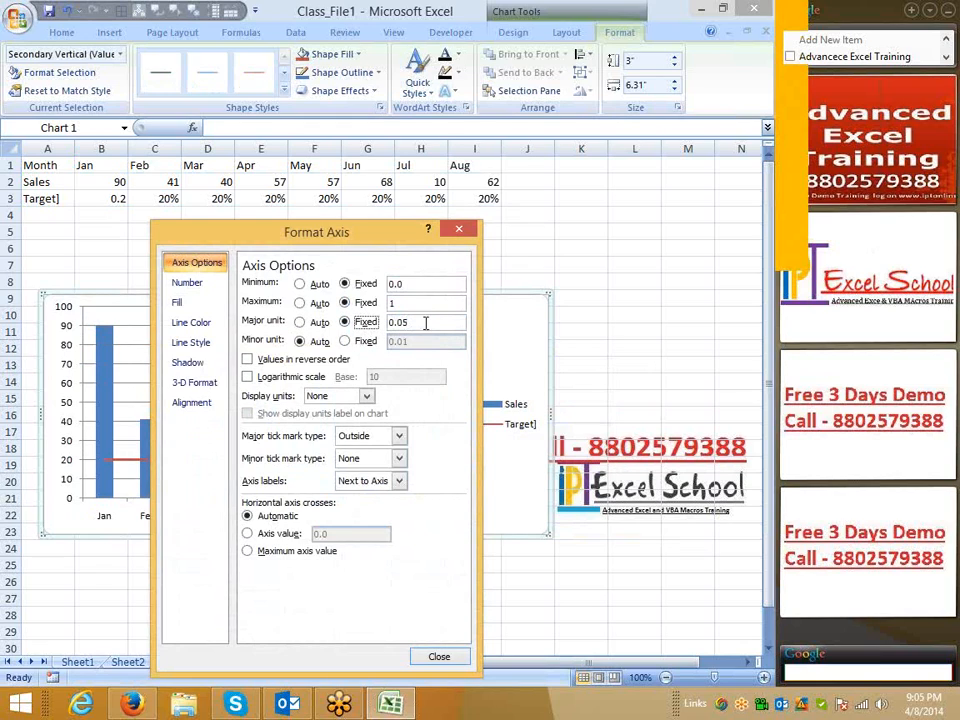
{"action": "left_click_drag", "start_coordinate": [425, 322], "coordinate": [380, 333]}
{"action": "type", "text": "10"}
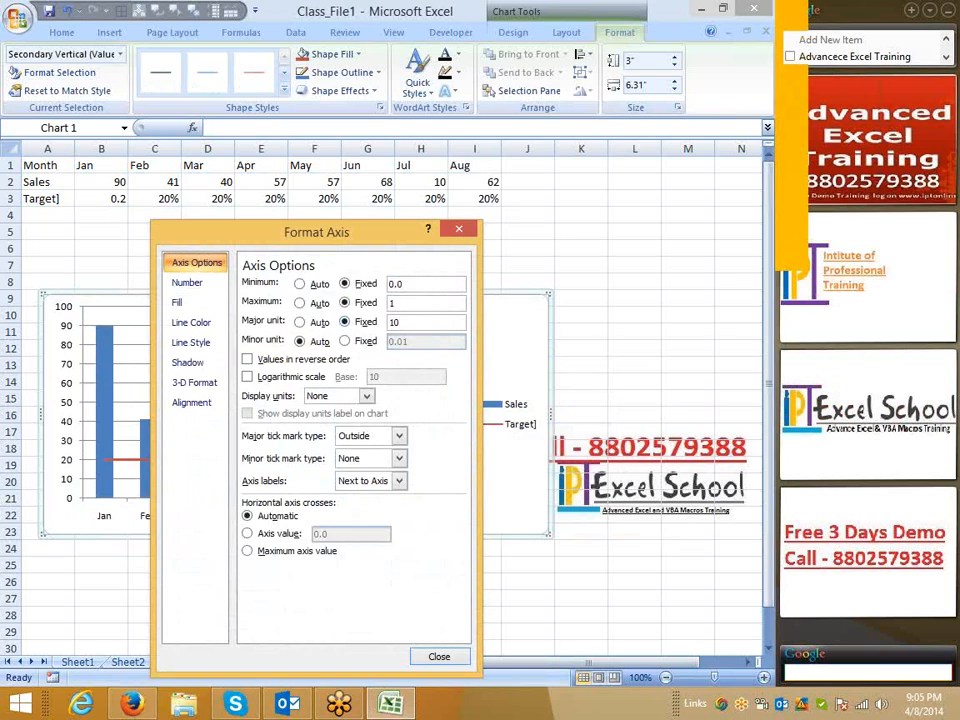
{"action": "key", "text": "BackSpace"}
{"action": "key", "text": "BackSpace"}
{"action": "type", "text": "0.10"}
{"action": "left_click", "coordinate": [437, 656]}
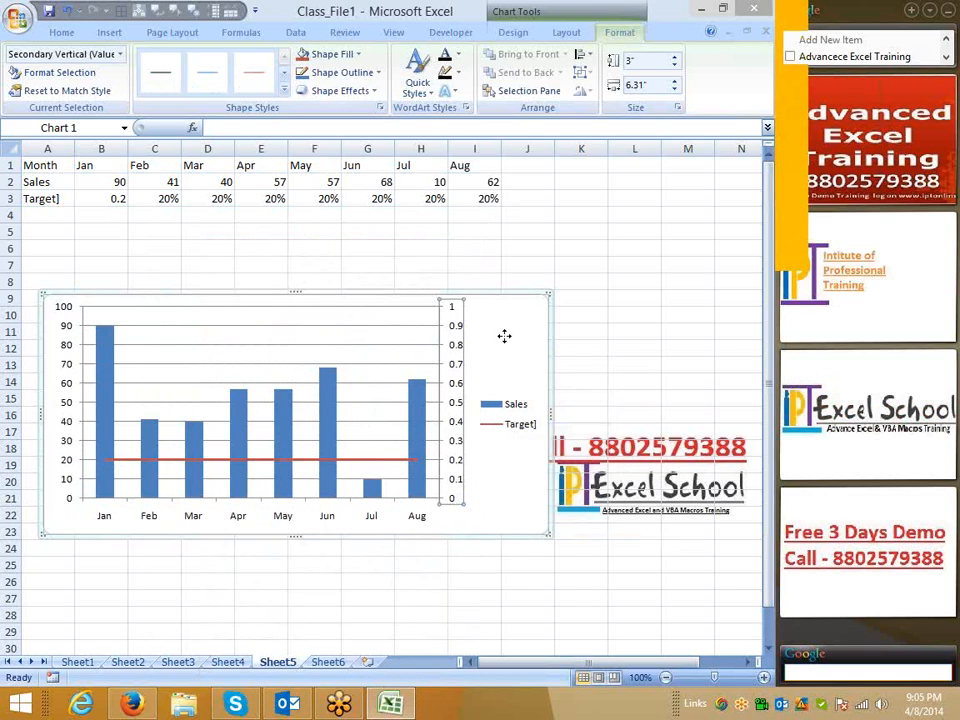
Format the secondary vertical axis numbers as Percentage with 0 decimal places
{"action": "left_click", "coordinate": [467, 353]}
{"action": "left_click", "coordinate": [455, 347]}
{"action": "right_click", "coordinate": [455, 347]}
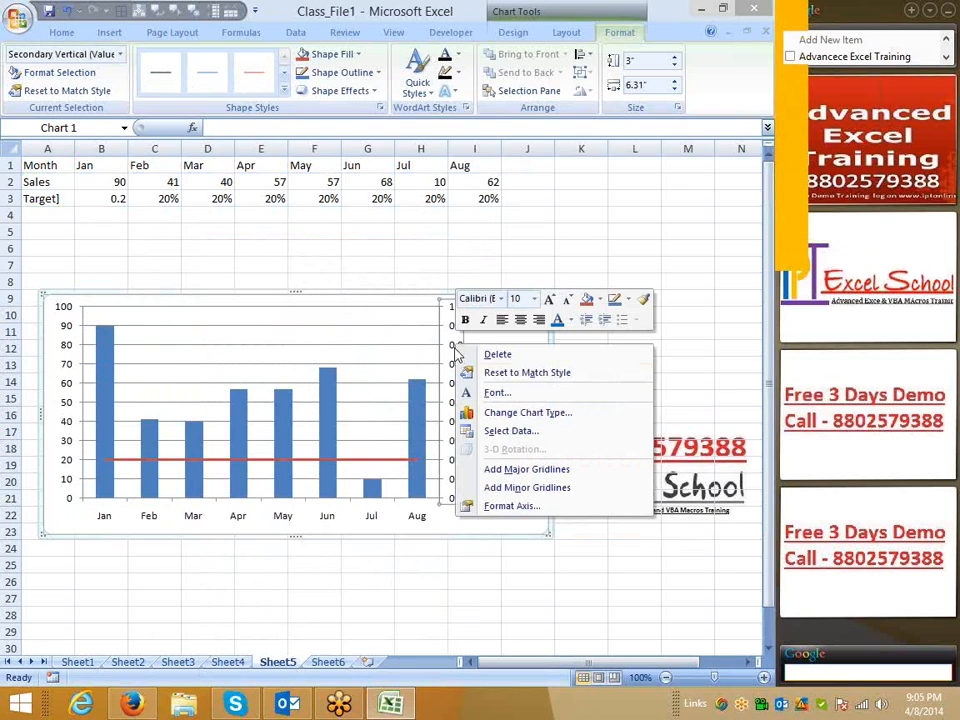
{"action": "left_click", "coordinate": [497, 506]}
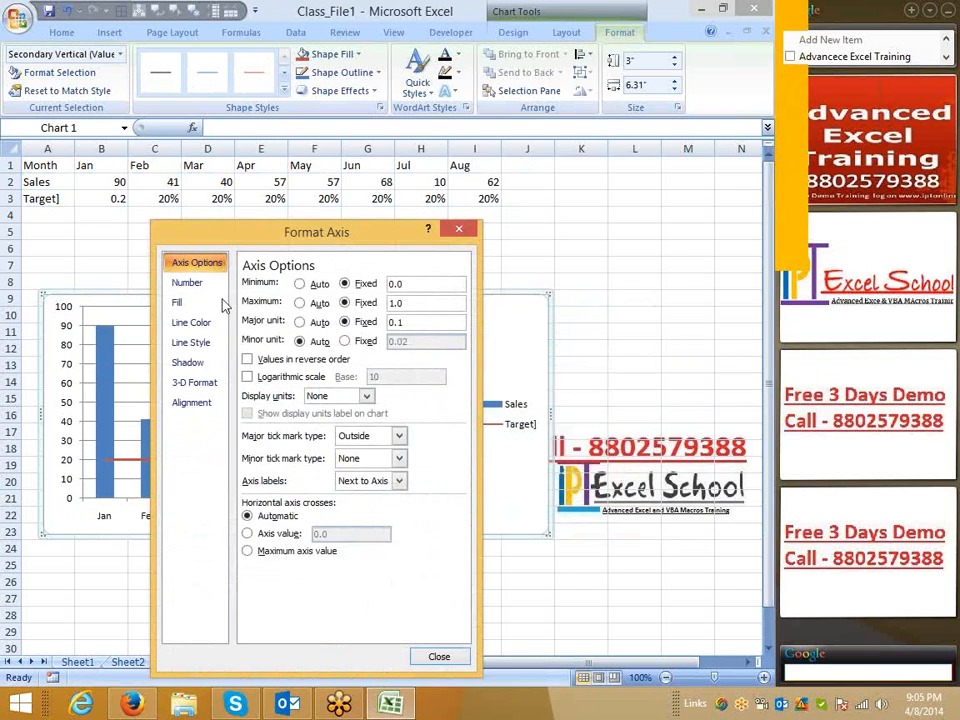
{"action": "left_click", "coordinate": [195, 284]}
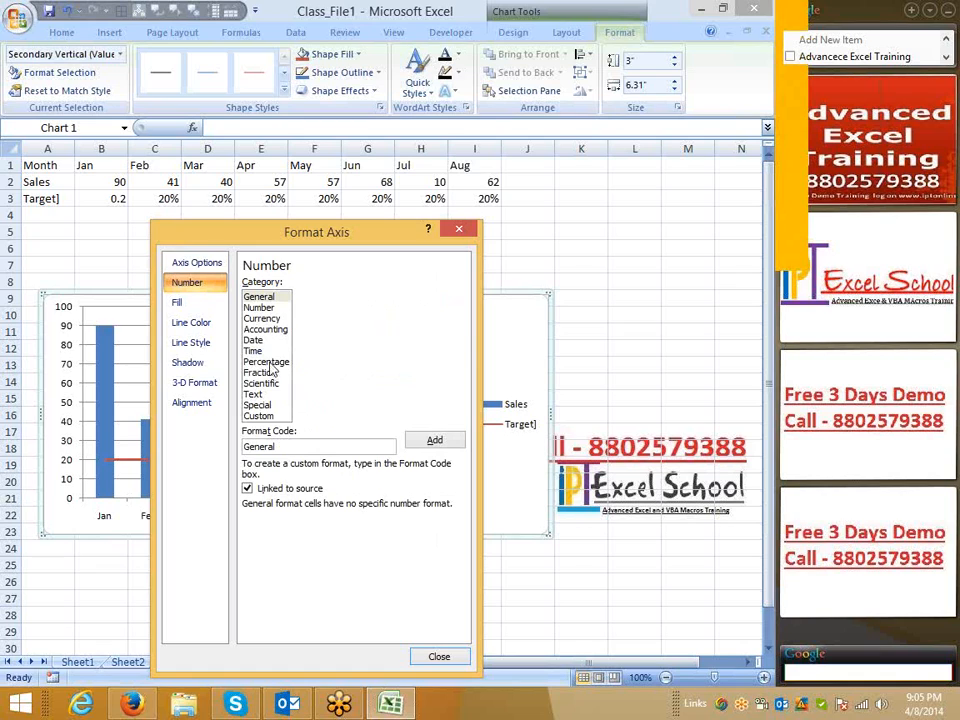
{"action": "left_click", "coordinate": [266, 362]}
{"action": "left_click_drag", "start_coordinate": [386, 284], "coordinate": [340, 289]}
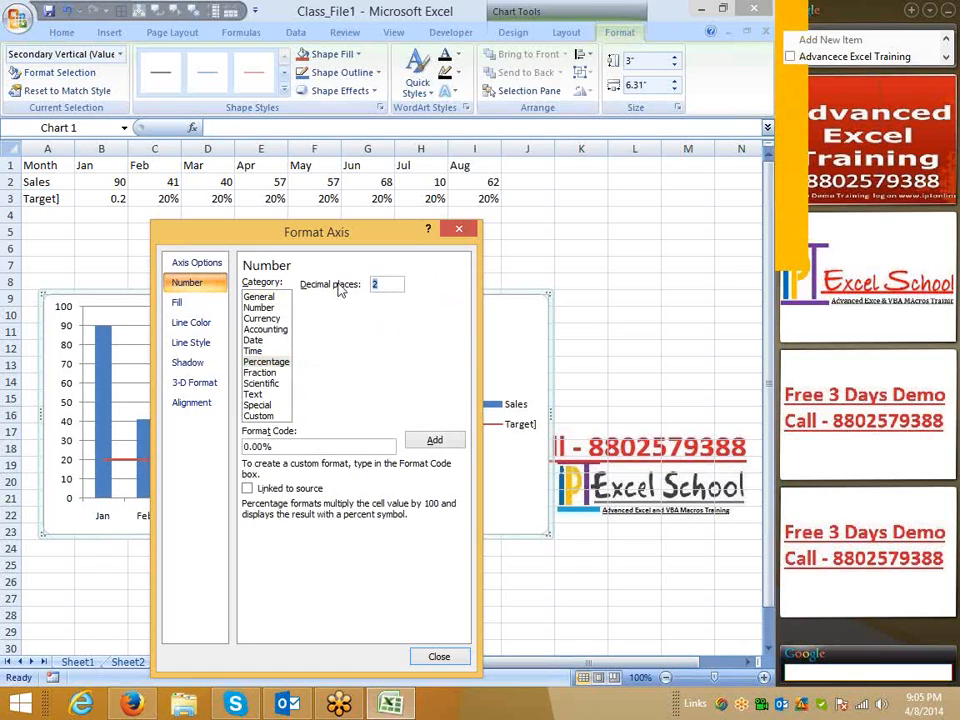
{"action": "type", "text": "0"}
{"action": "left_click", "coordinate": [446, 659]}
{"action": "left_click", "coordinate": [474, 533]}
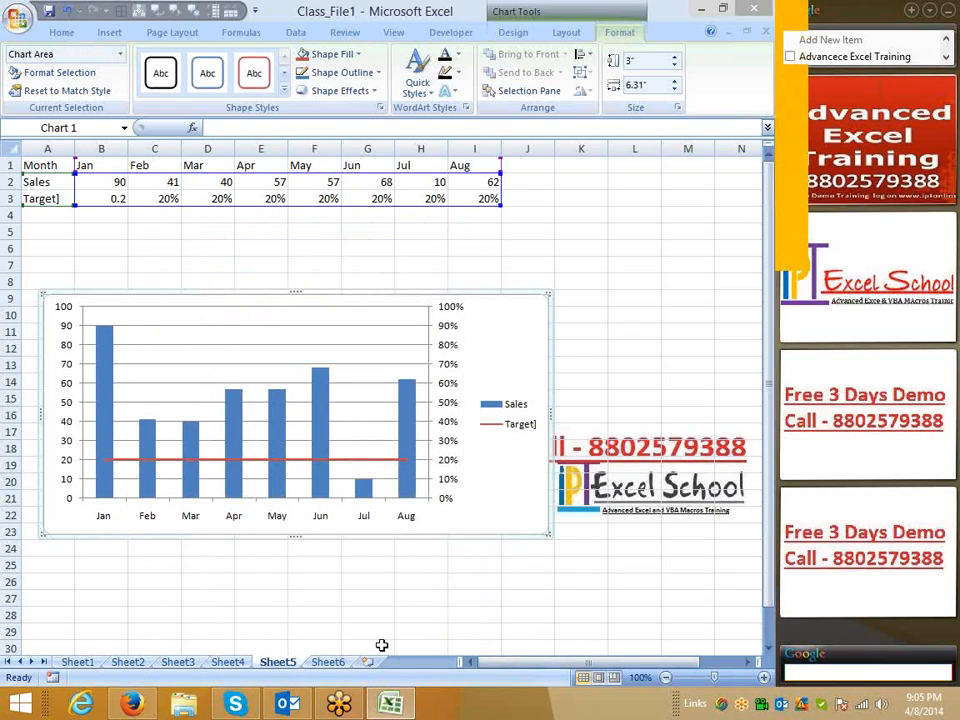